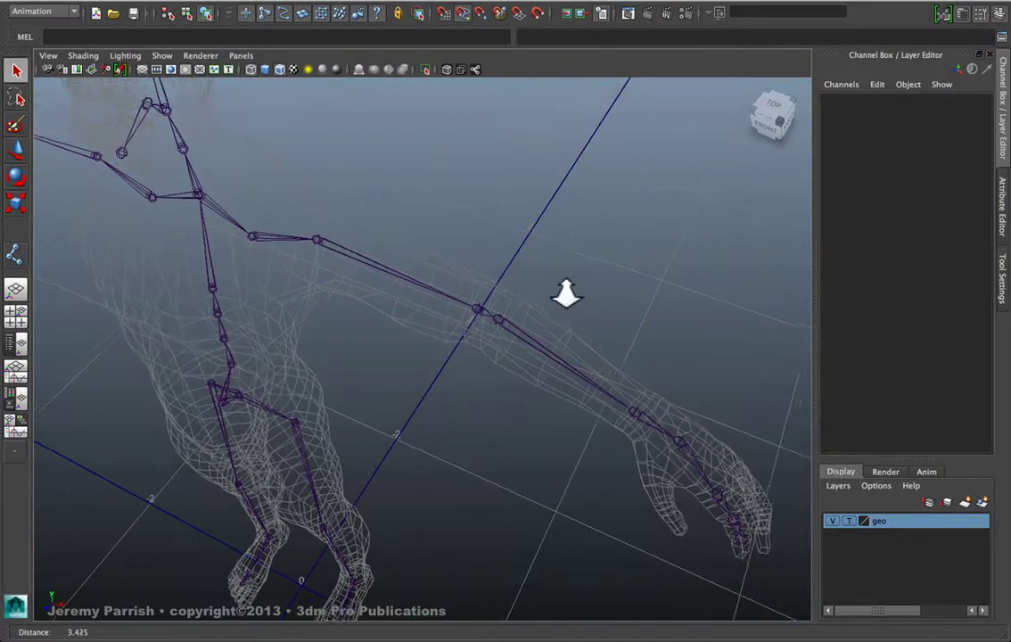
# Orbit and pan the perspective view to bring the left arm skeleton into view
pyautogui.keyDown('alt'); pyautogui.moveTo(570, 294); pyautogui.dragTo(501, 262, button='middle'); pyautogui.keyUp('alt')
pyautogui.keyDown('alt'); pyautogui.moveTo(524, 266); pyautogui.dragTo(505, 280); pyautogui.keyUp('alt')
pyautogui.moveTo(505, 280)
pyautogui.keyDown('alt'); pyautogui.mouseDown(button='middle')
pyautogui.moveTo(489, 309)
pyautogui.moveTo(502, 299)
pyautogui.mouseUp(button='middle'); pyautogui.keyUp('alt')
pyautogui.keyDown('alt'); pyautogui.moveTo(502, 299); pyautogui.dragTo(534, 285); pyautogui.keyUp('alt')
pyautogui.keyDown('alt'); pyautogui.moveTo(534, 284); pyautogui.dragTo(475, 283, button='middle'); pyautogui.keyUp('alt')
pyautogui.keyDown('alt'); pyautogui.moveTo(475, 284); pyautogui.dragTo(485, 261); pyautogui.keyUp('alt')
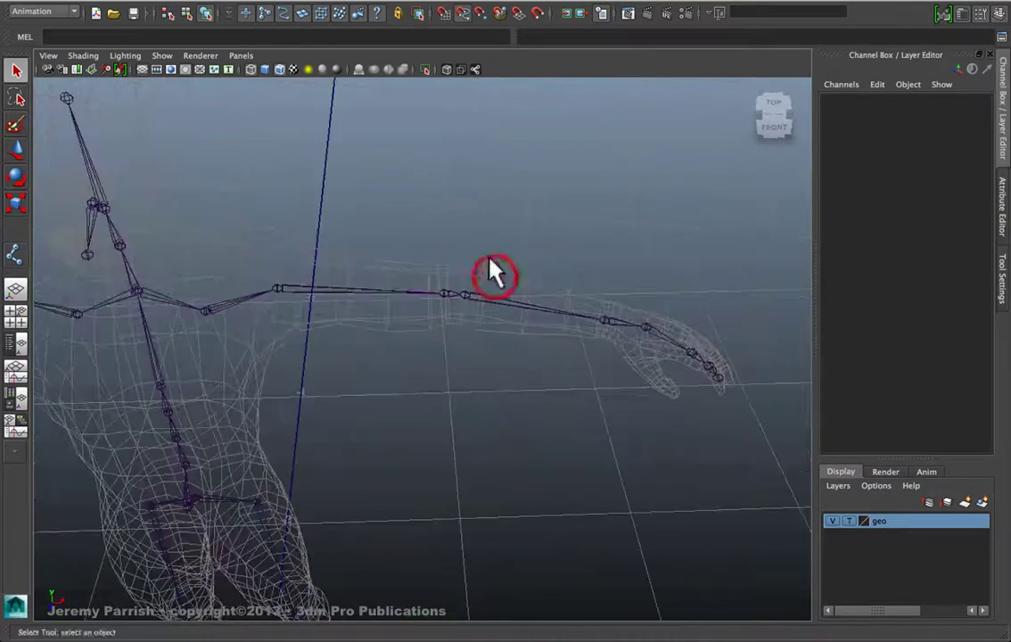
pyautogui.keyDown('alt'); pyautogui.moveTo(484, 260); pyautogui.dragTo(532, 334, button='middle'); pyautogui.keyUp('alt')
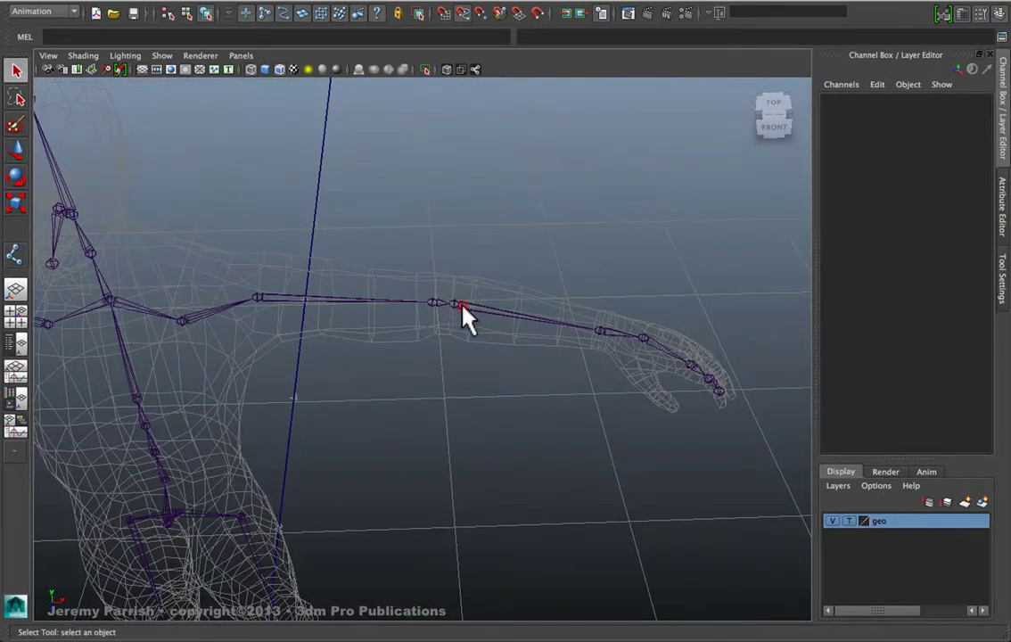
# Select jnt_L_shoulder in the viewport so the whole left arm chain is picked
pyautogui.click(437, 303)
pyautogui.keyDown('alt'); pyautogui.moveTo(441, 353); pyautogui.dragTo(372, 377); pyautogui.keyUp('alt')
pyautogui.click(365, 253)
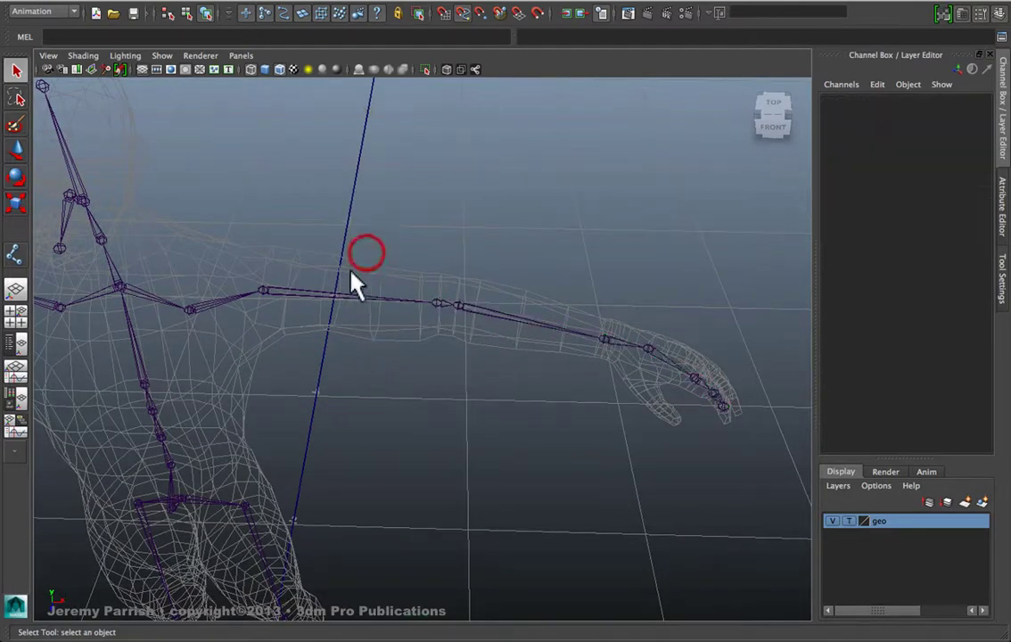
pyautogui.click(304, 289)
pyautogui.keyDown('alt'); pyautogui.moveTo(429, 331); pyautogui.dragTo(503, 333, button='middle'); pyautogui.keyUp('alt')
pyautogui.keyDown('alt'); pyautogui.moveTo(504, 333); pyautogui.dragTo(461, 370); pyautogui.keyUp('alt')
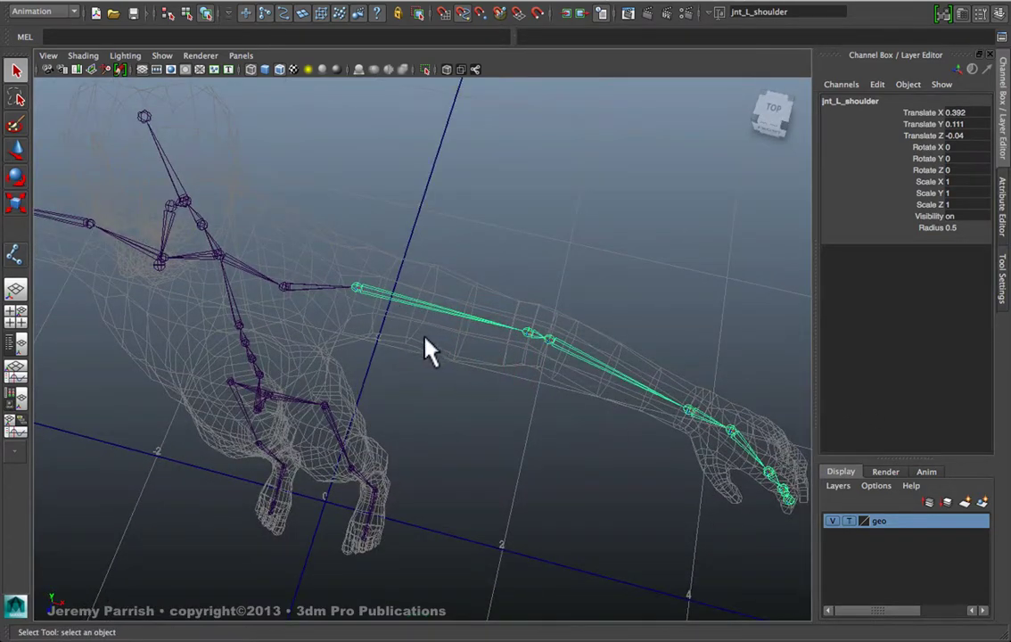
# Duplicate the shoulder chain and rotate the copy down to Rotate Y -16.076
pyautogui.click(374, 290)
pyautogui.hotkey('ctrl', 'd')
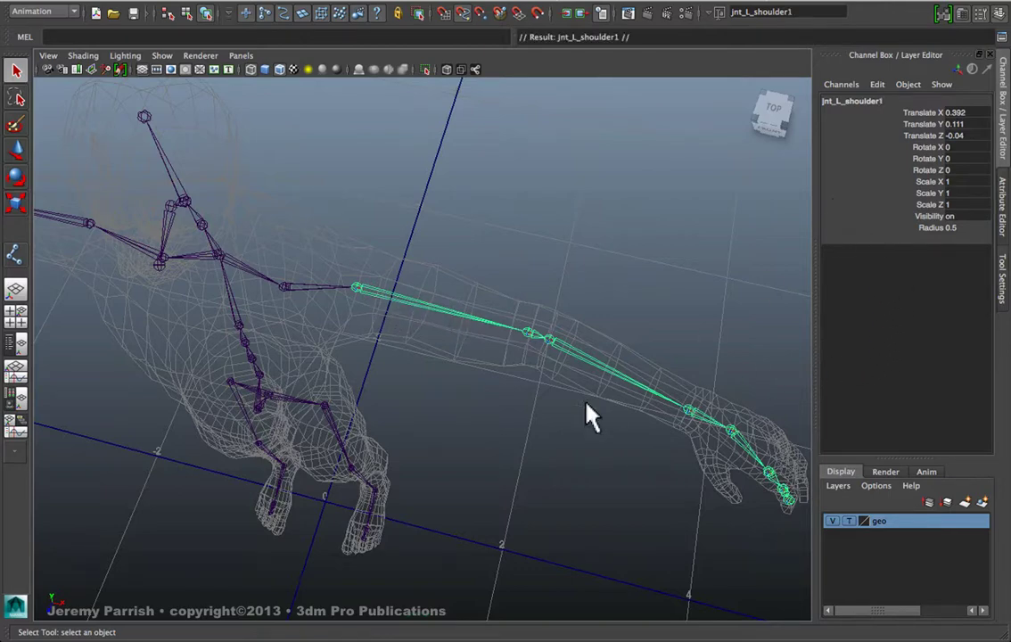
pyautogui.press('e')
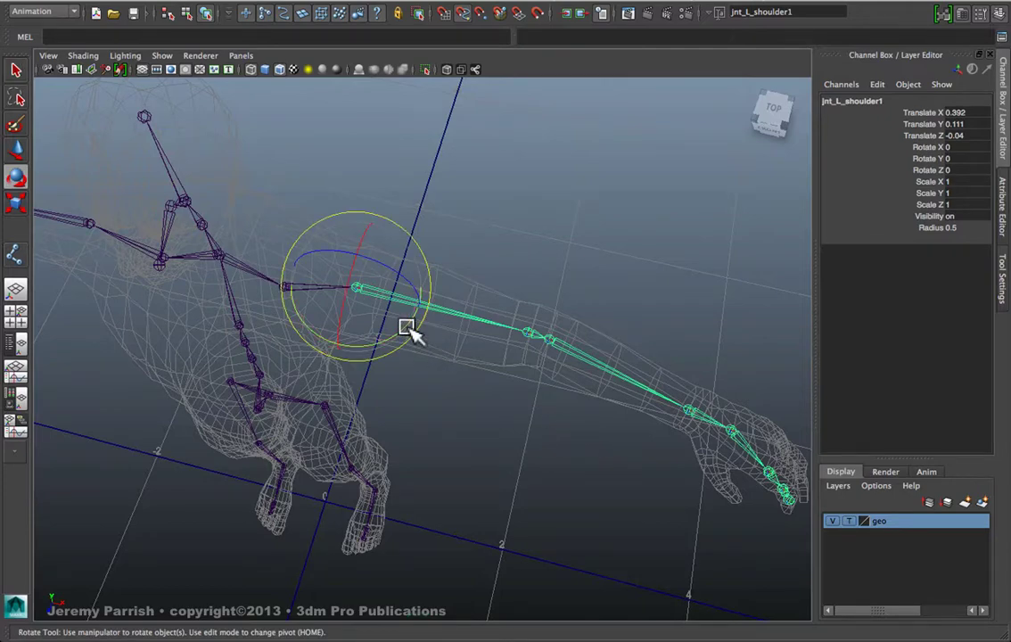
pyautogui.moveTo(408, 326); pyautogui.dragTo(395, 327)
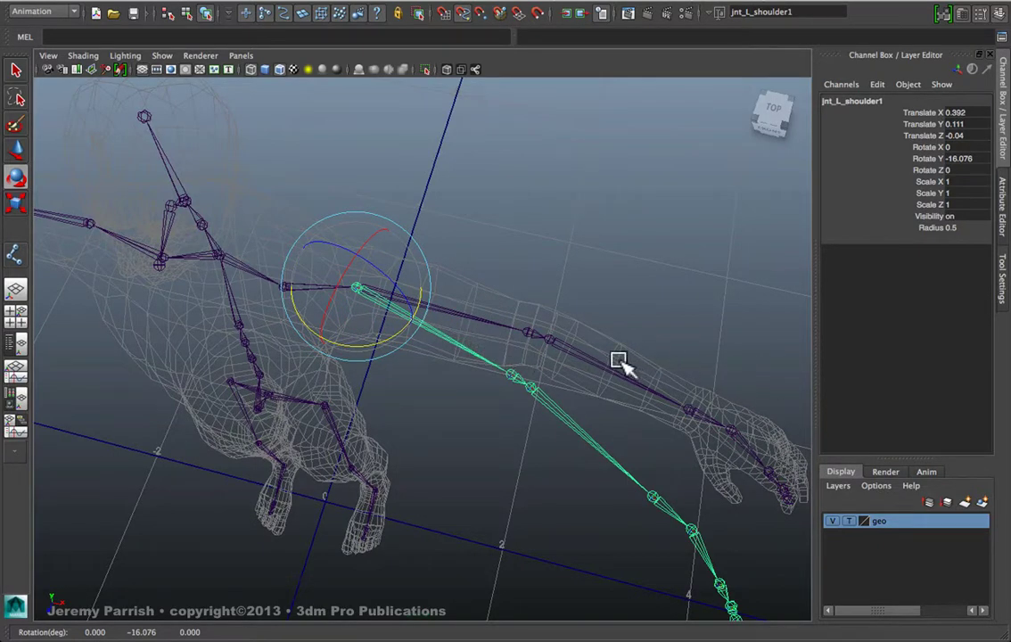
# Duplicate the chain again and rotate the second copy up to Rotate Y 14.309
pyautogui.hotkey('ctrl', 'd')
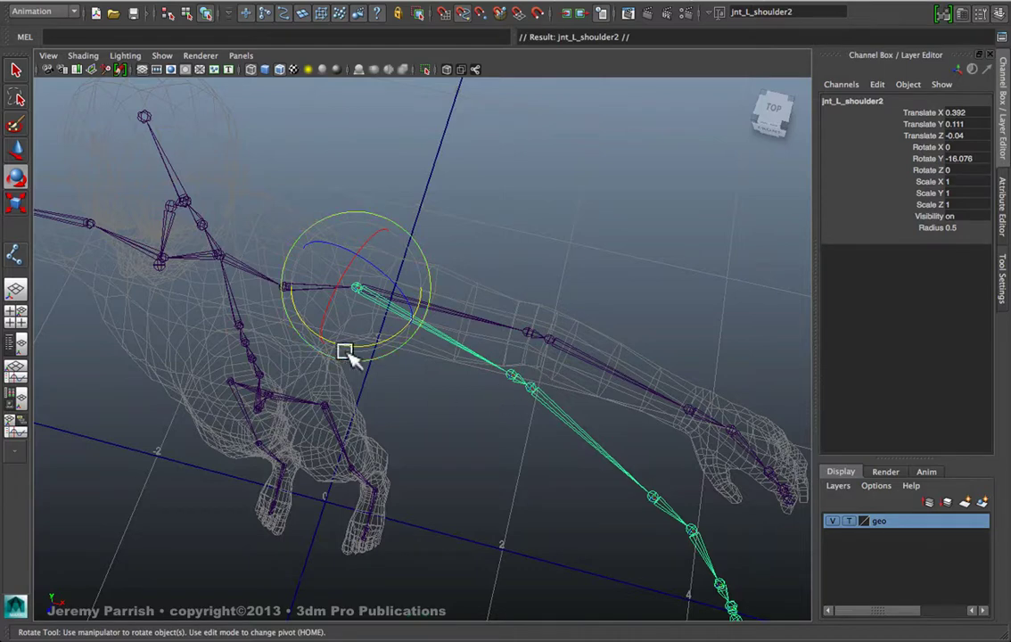
pyautogui.moveTo(350, 346); pyautogui.dragTo(390, 328)
pyautogui.moveTo(468, 257); pyautogui.dragTo(478, 264, button='middle')
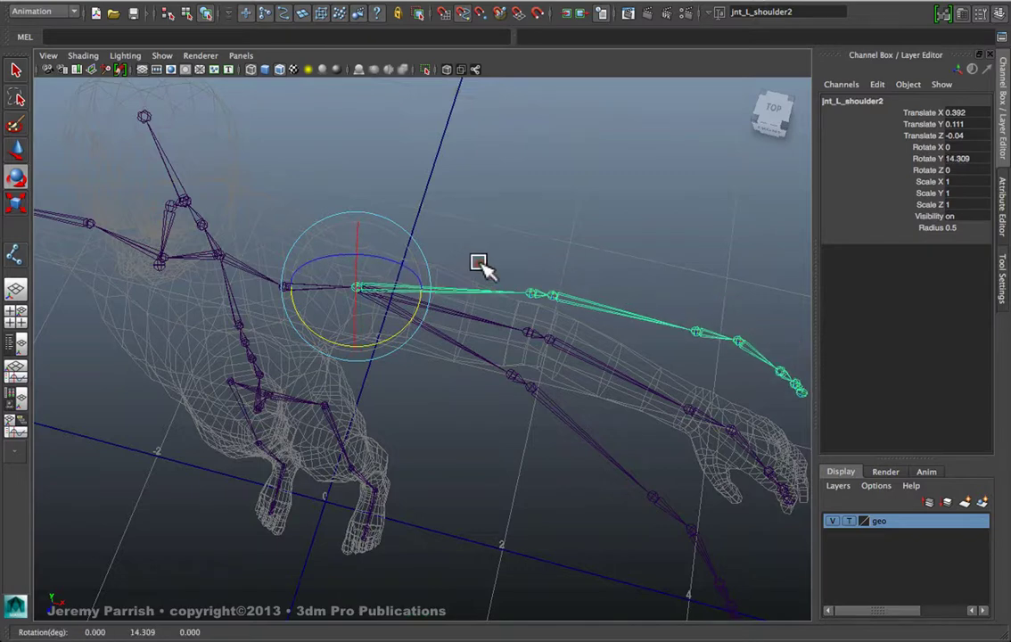
# Delete the palm and finger joints from both the upper and lower arm copies
pyautogui.click(747, 350)
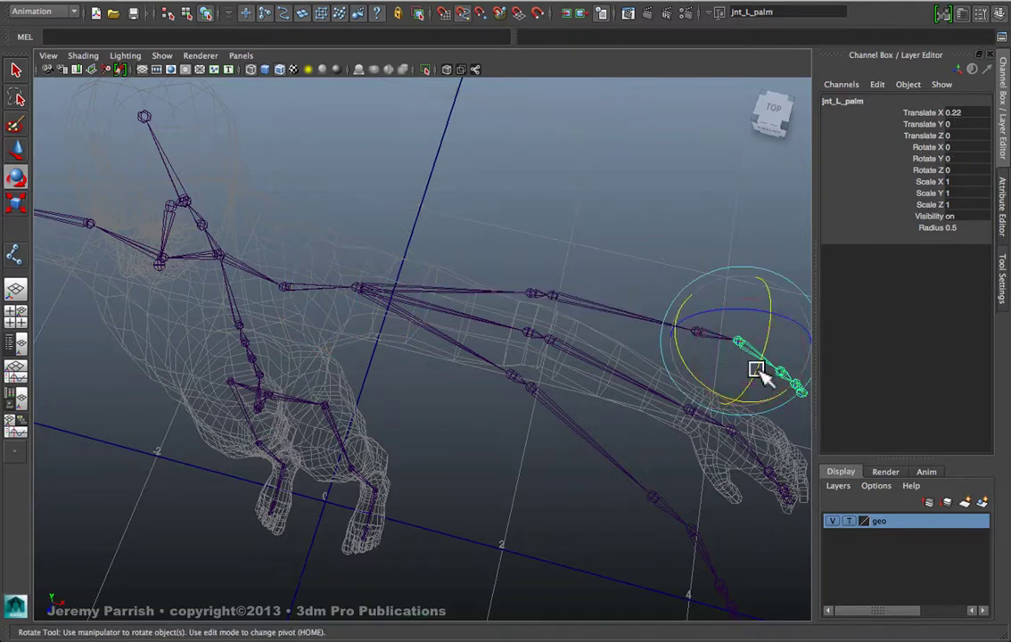
pyautogui.press('Delete')
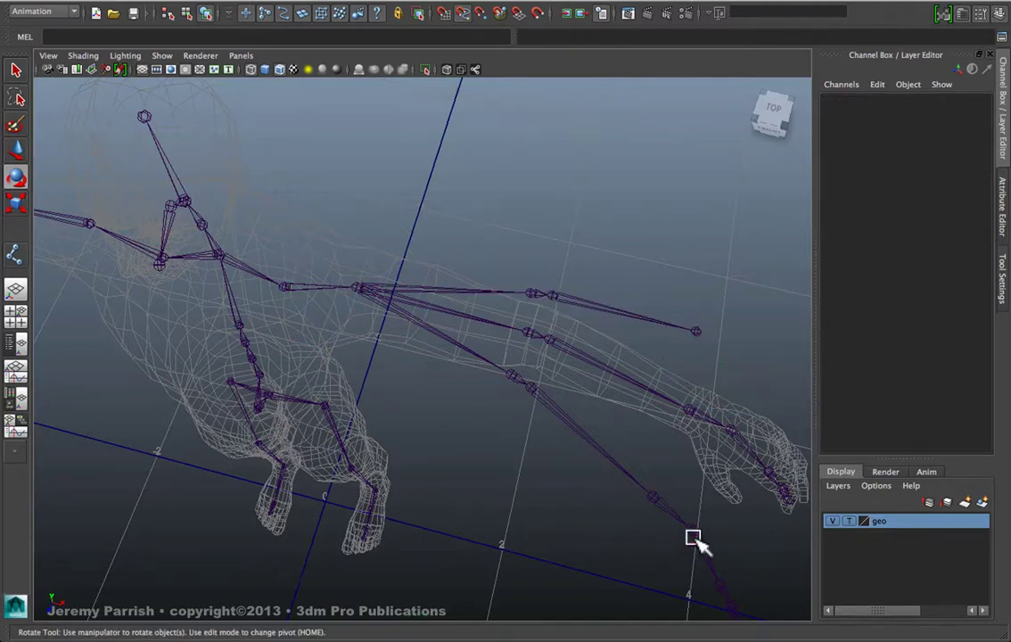
pyautogui.click(691, 535)
pyautogui.press('Delete')
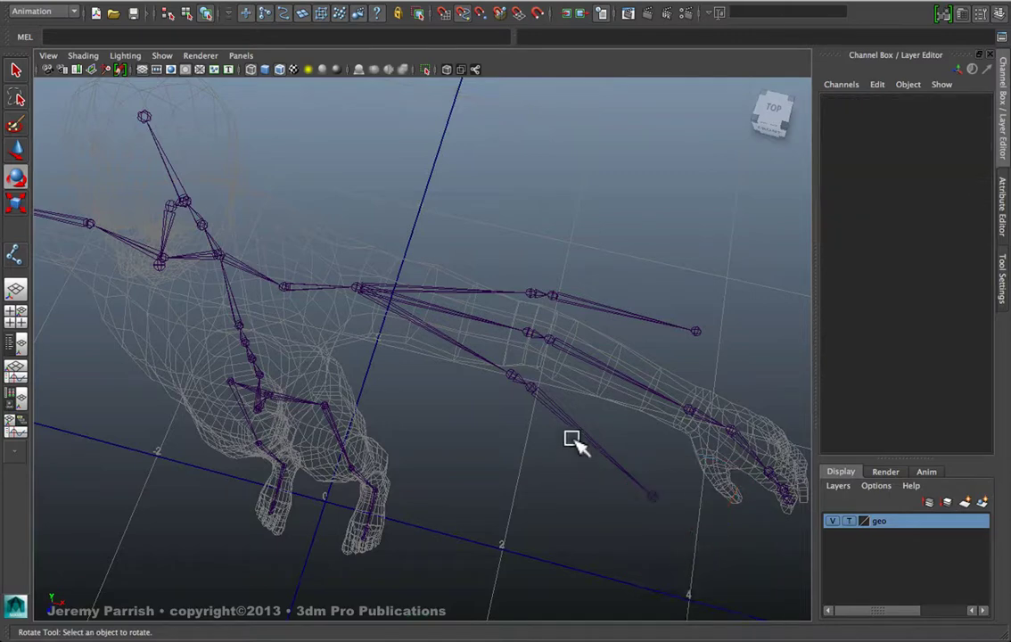
# Unparent jnt_L_shoulder2 and jnt_L_shoulder1 from the skeleton with Shift+P
pyautogui.keyDown('alt'); pyautogui.moveTo(586, 417); pyautogui.dragTo(609, 455, button='right'); pyautogui.keyUp('alt')
pyautogui.click(400, 246)
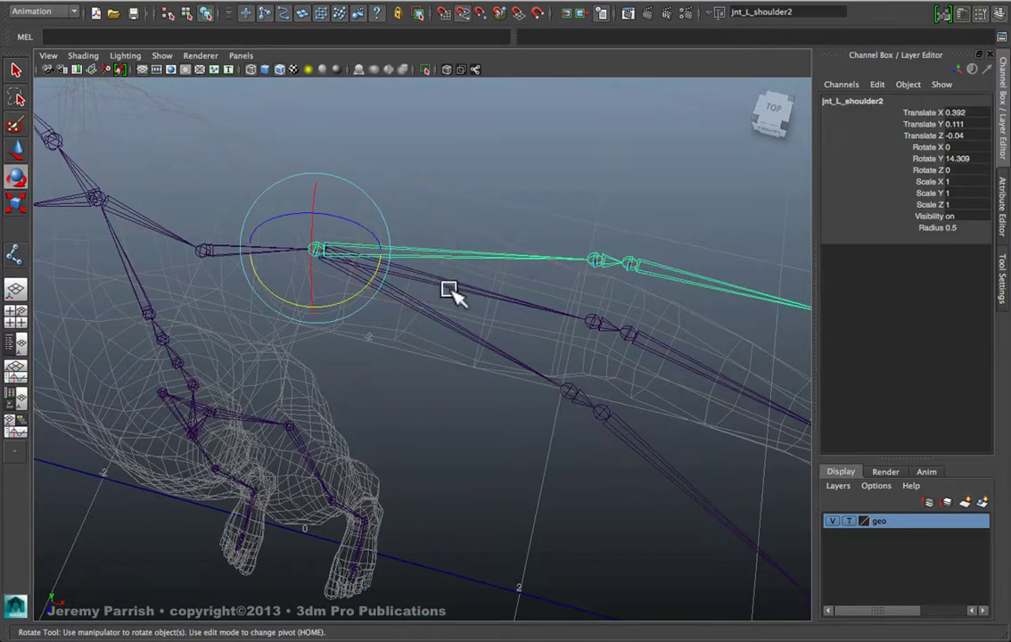
pyautogui.keyDown('shift'); pyautogui.click(410, 305); pyautogui.keyUp('shift')
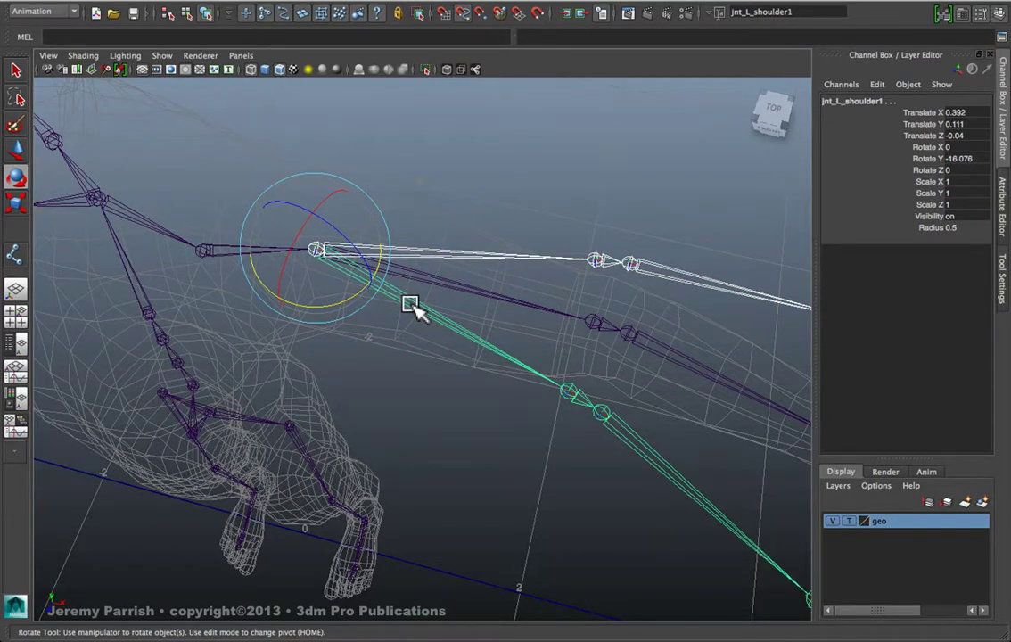
pyautogui.press('p')
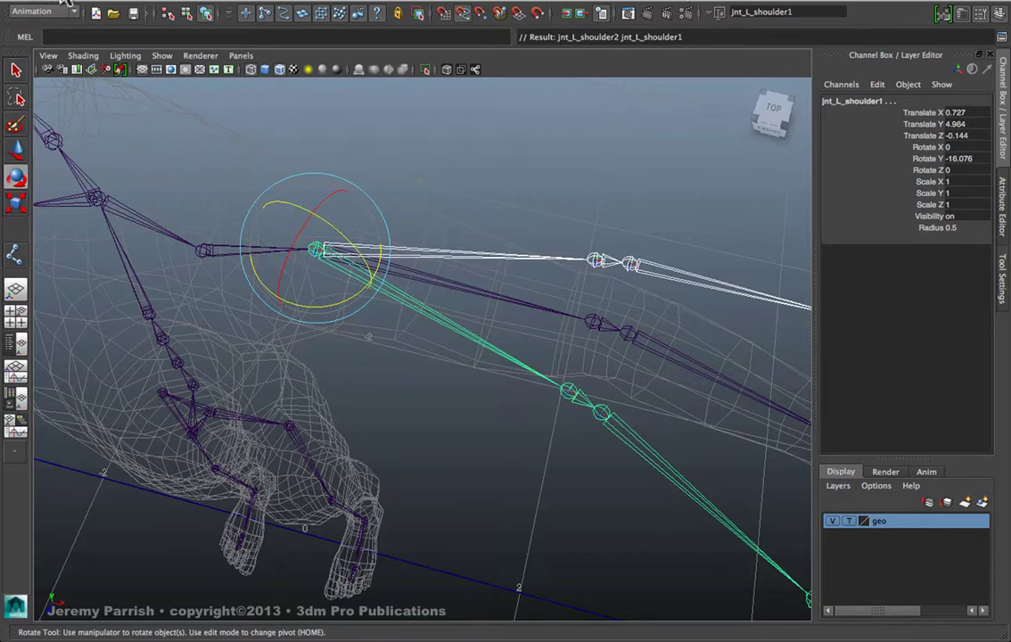
pyautogui.click(153, 315)
pyautogui.click(433, 311)
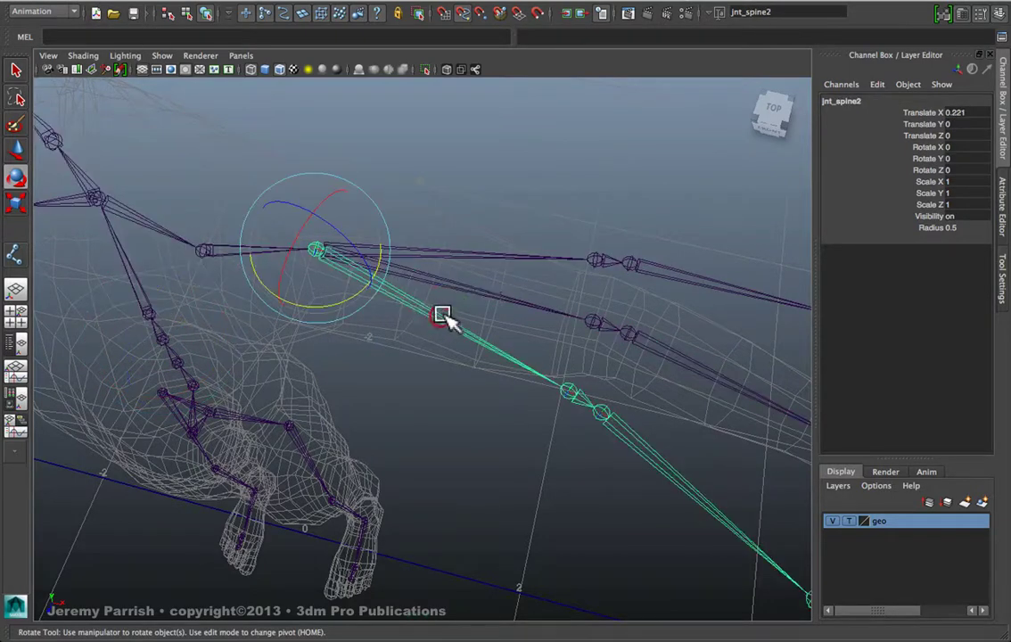
pyautogui.click(496, 258)
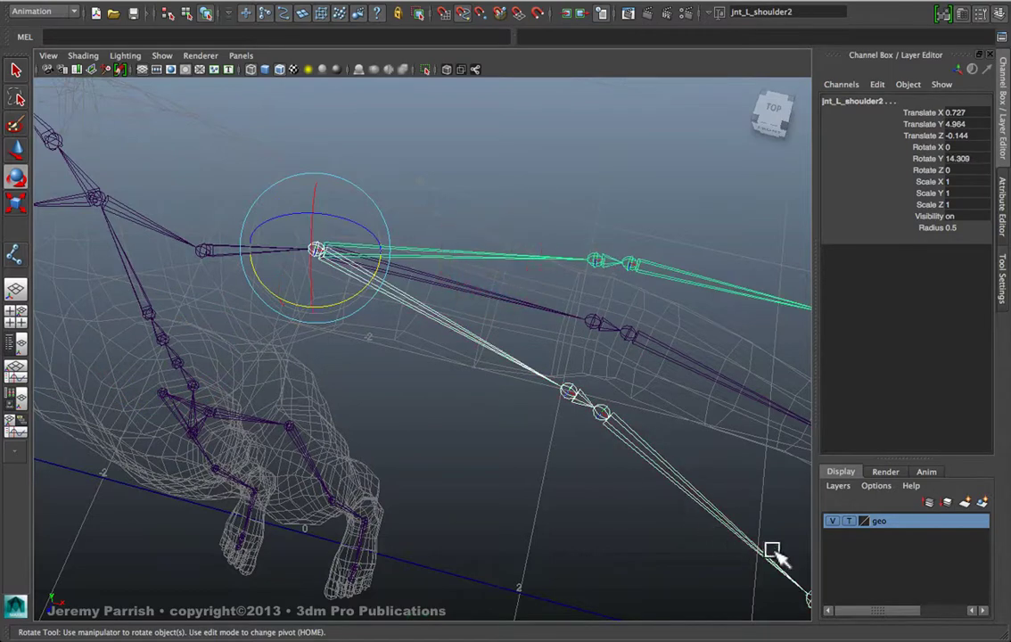
# Put the upper arm copy jnt_L_shoulder2 on a new yellow display layer named IK
pyautogui.click(530, 270)
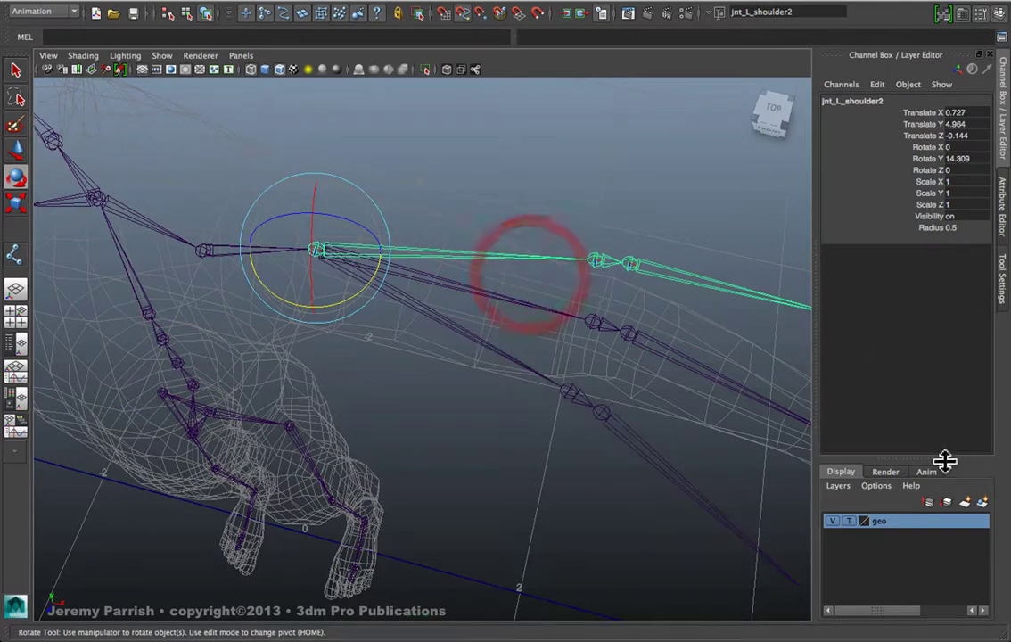
pyautogui.click(982, 502)
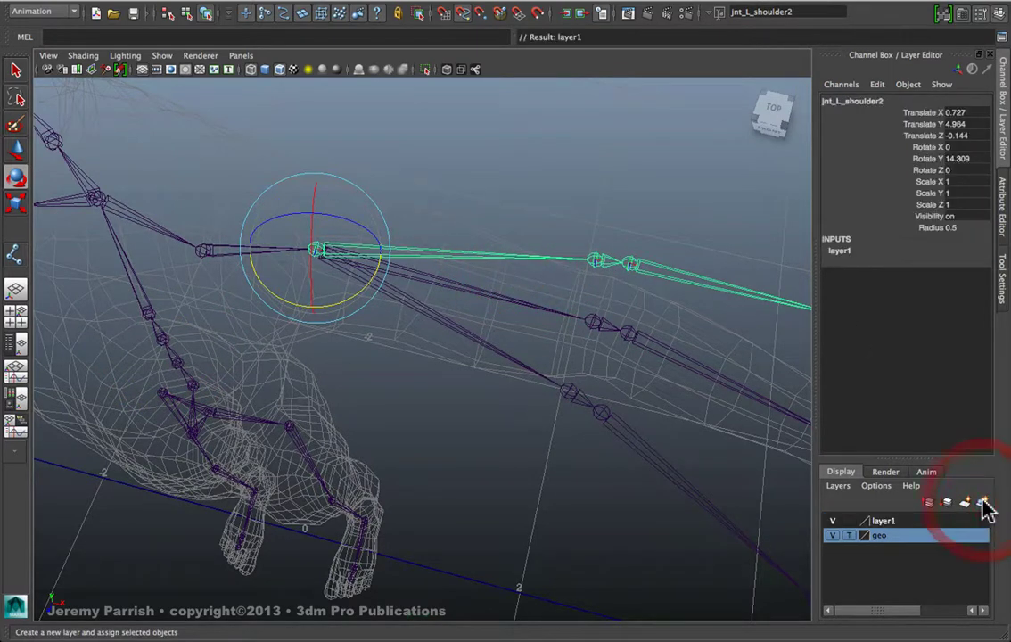
pyautogui.doubleClick(880, 524)
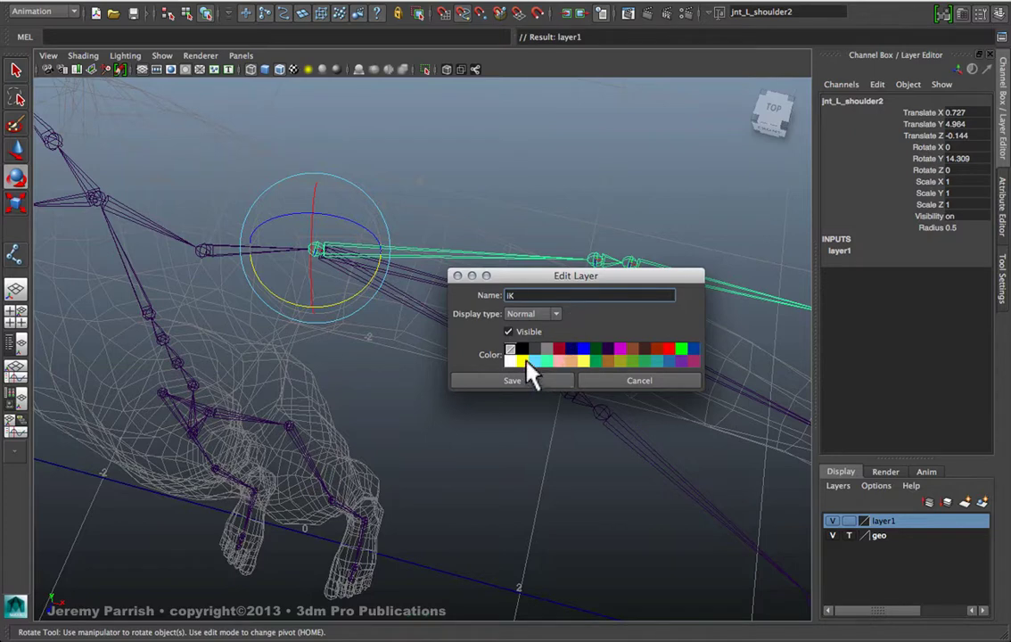
pyautogui.click(585, 360)
pyautogui.click(534, 379)
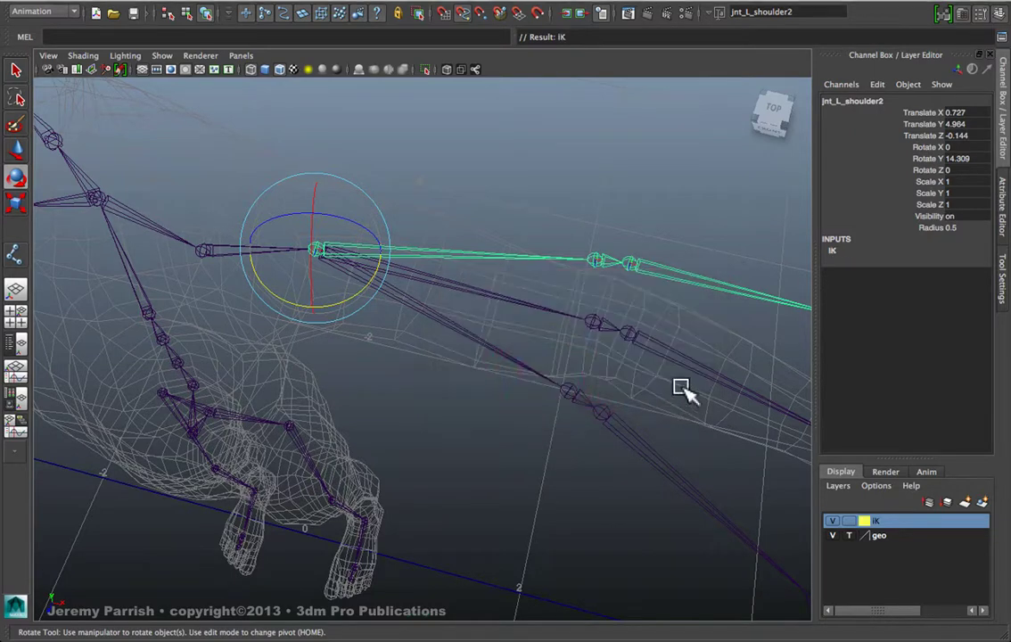
# Put the lower arm copy jnt_L_shoulder1 on a new pink display layer named fK
pyautogui.click(425, 348)
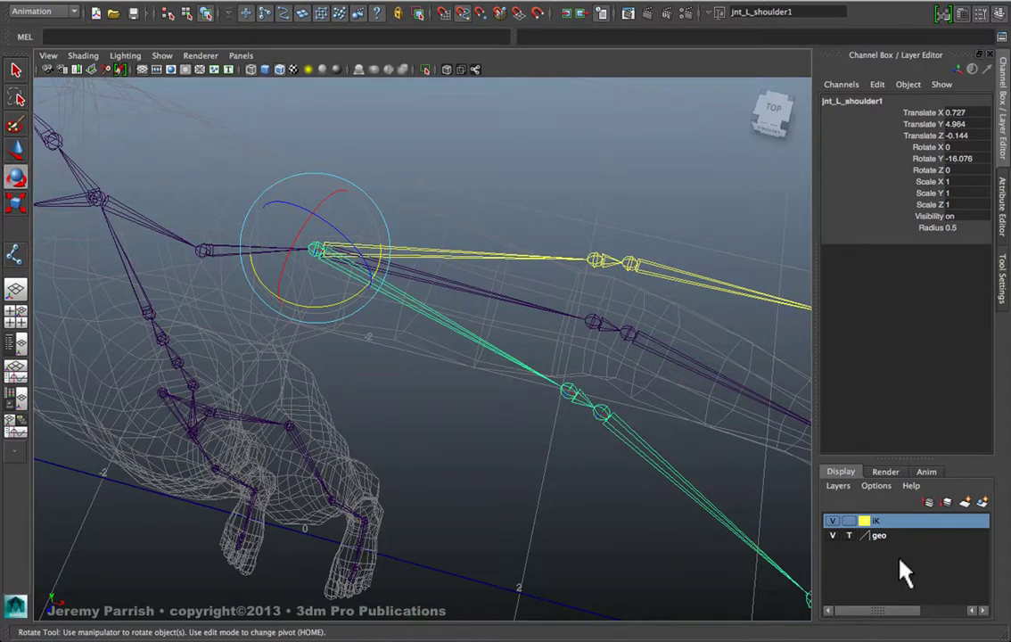
pyautogui.click(983, 502)
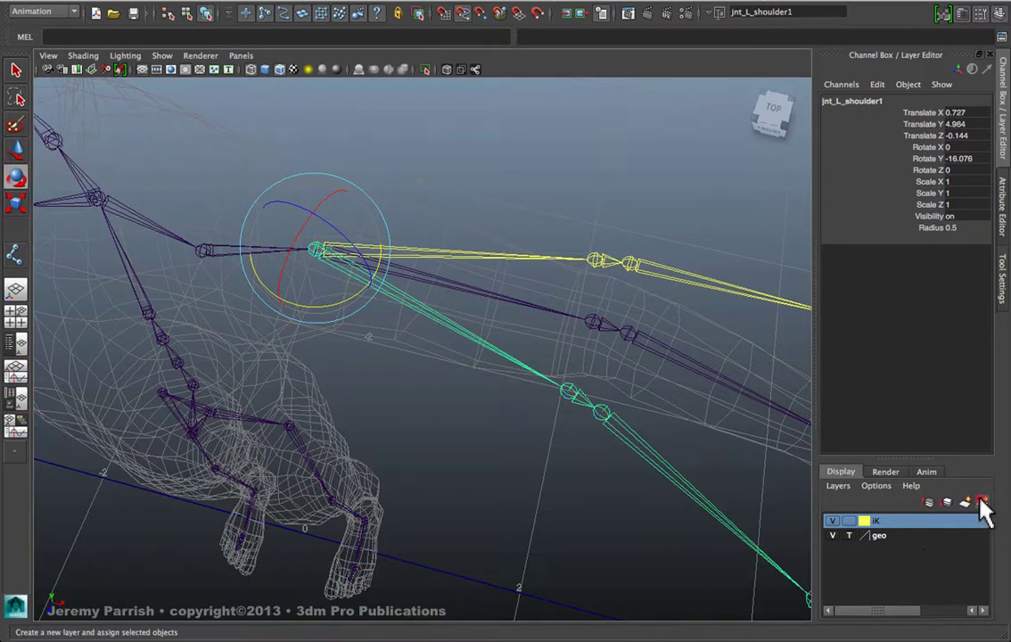
pyautogui.doubleClick(882, 522)
pyautogui.doubleClick(516, 295)
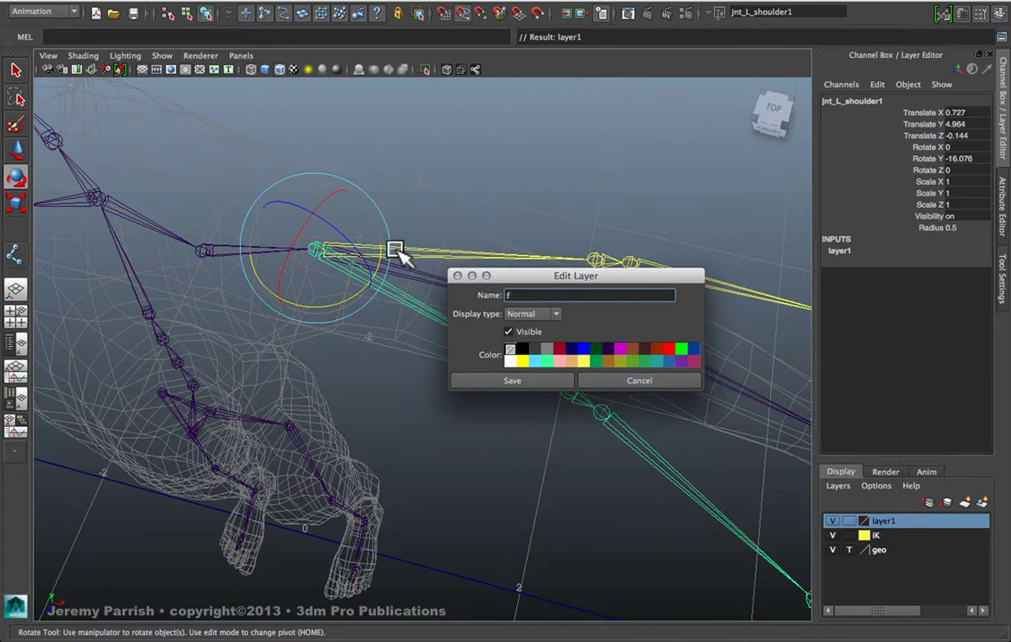
pyautogui.click(688, 361)
pyautogui.click(548, 380)
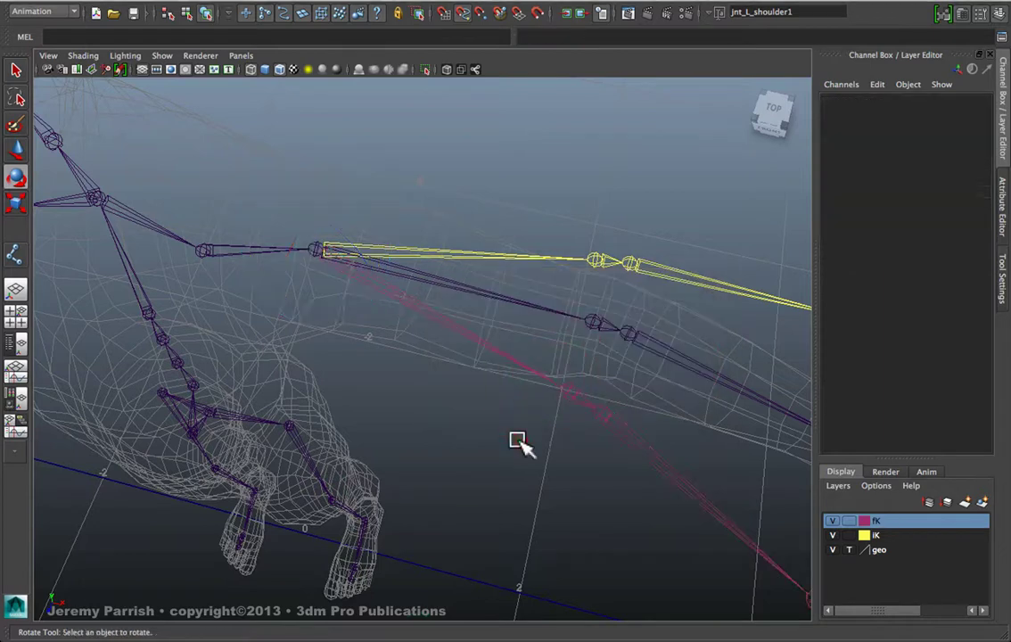
pyautogui.click(434, 249)
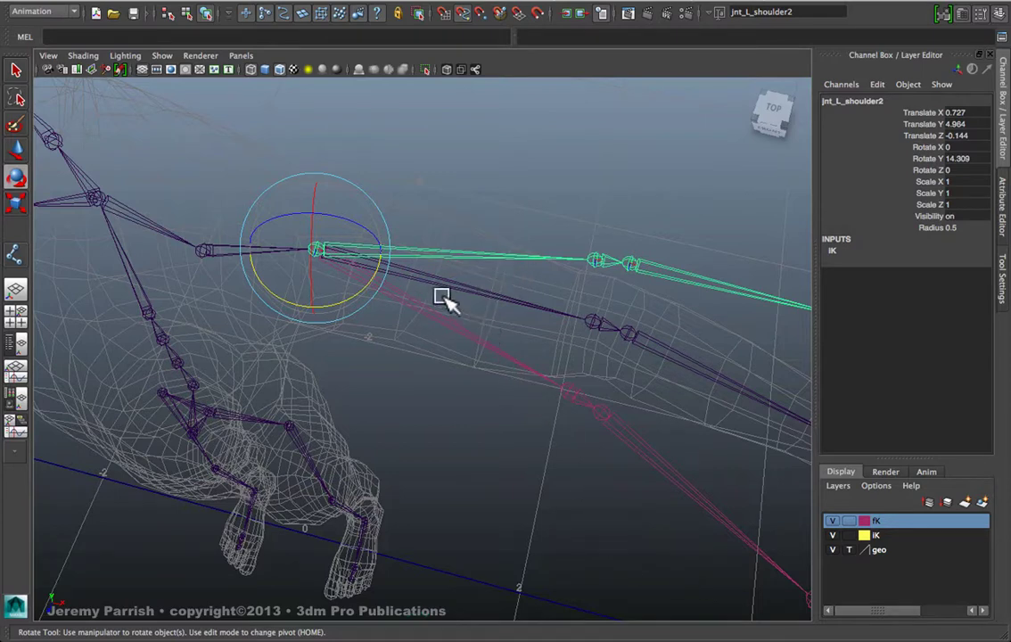
# Use Search Replace Names to replace jnt with ik_jnt on the IK chain joints
pyautogui.moveTo(756, 159)
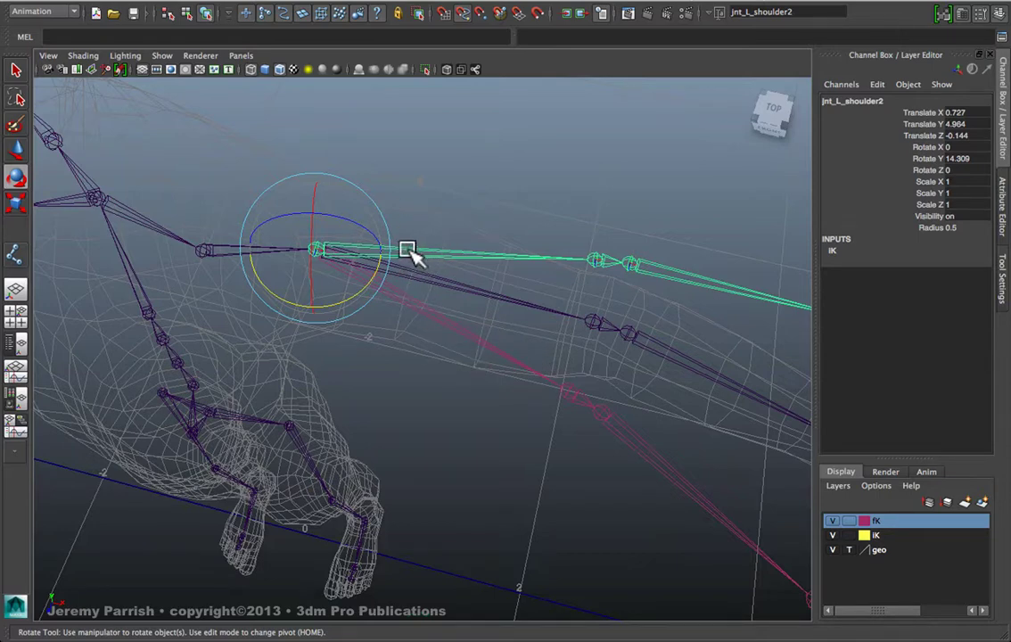
pyautogui.click(143, 1)
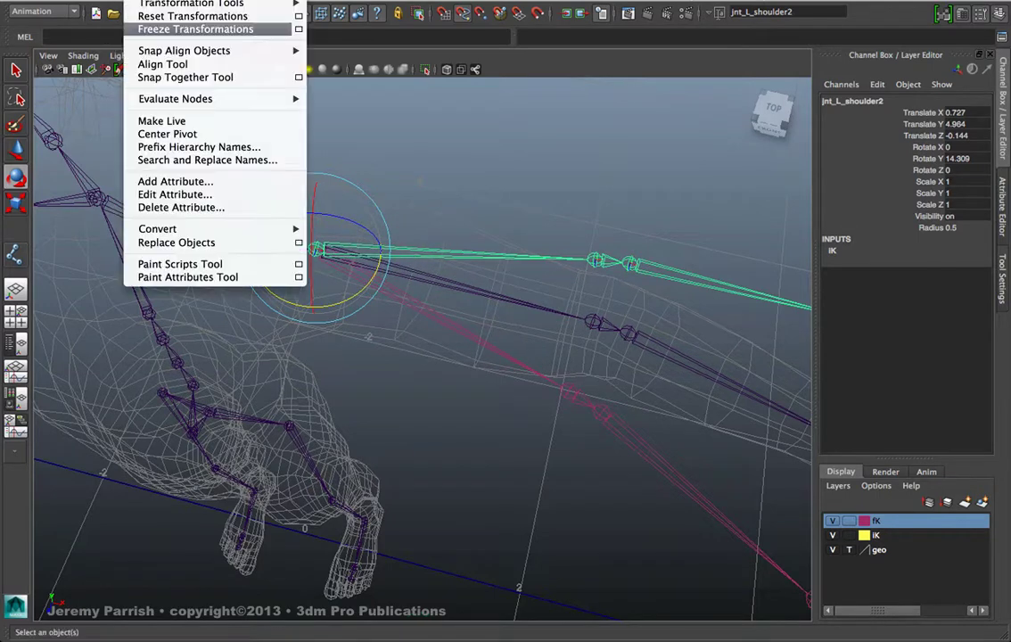
pyautogui.click(257, 161)
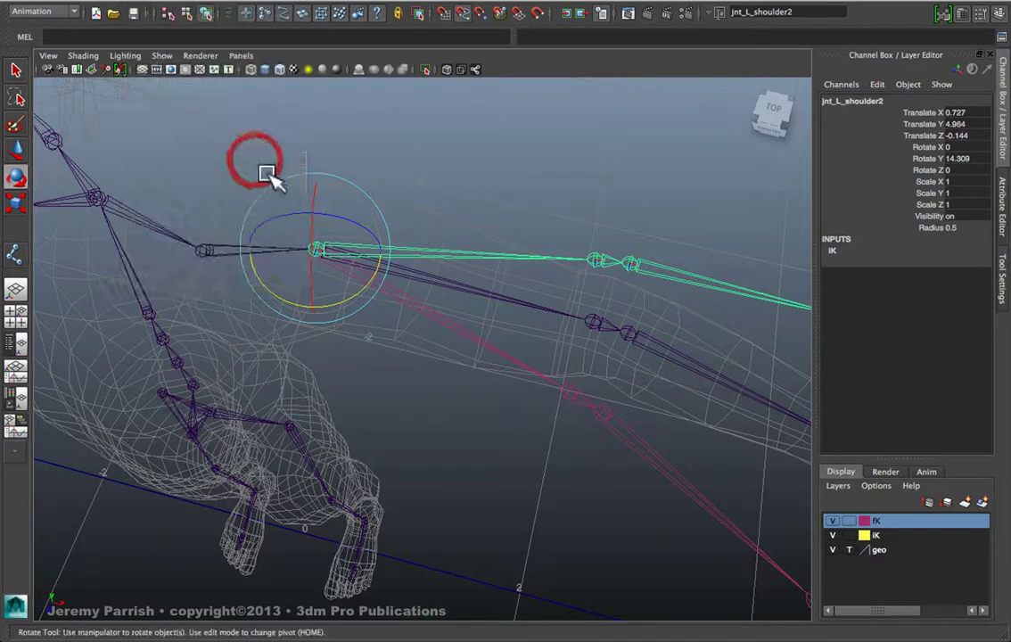
pyautogui.moveTo(768, 107); pyautogui.dragTo(408, 199)
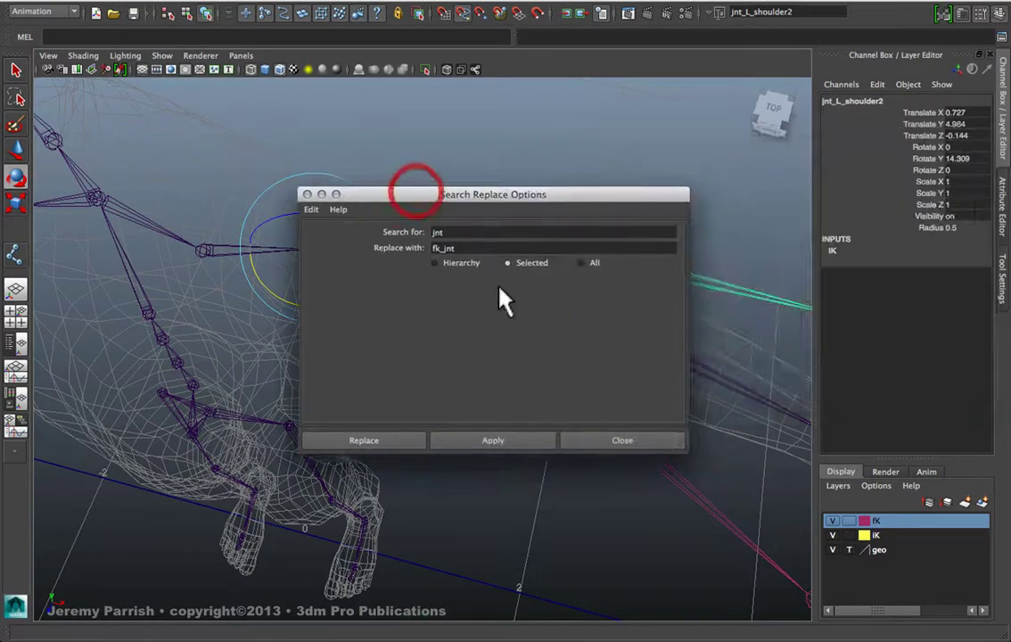
pyautogui.doubleClick(459, 232)
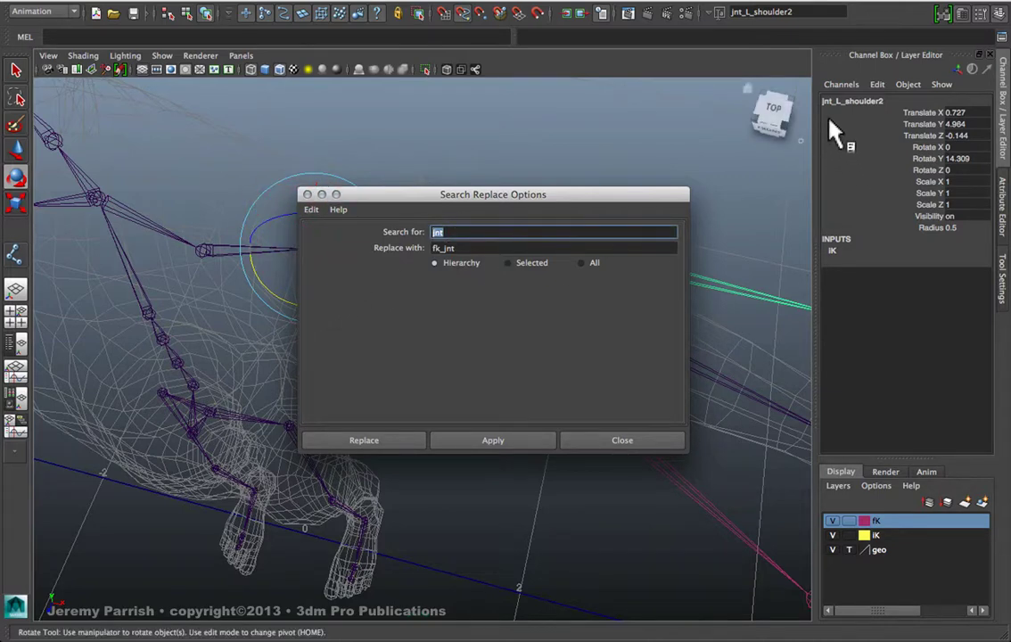
pyautogui.doubleClick(437, 248)
pyautogui.press('Left')
pyautogui.press('Delete')
pyautogui.write('i')
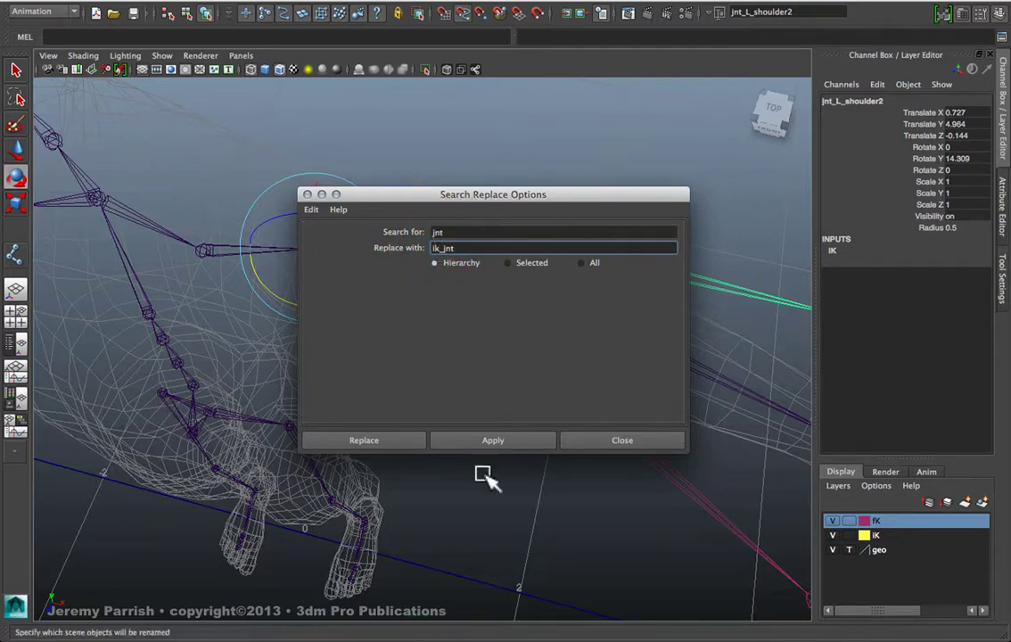
pyautogui.click(498, 440)
# Check the IK elbow's new name, then prefix the FK chain joints with fk_jnt
pyautogui.moveTo(557, 196); pyautogui.dragTo(571, 407)
pyautogui.click(615, 264)
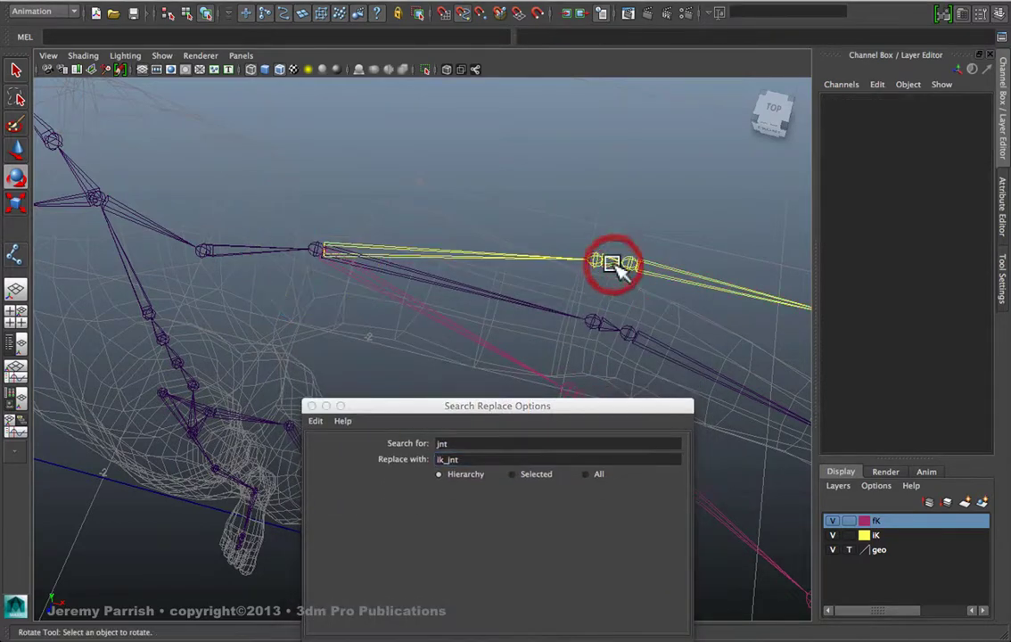
pyautogui.click(604, 261)
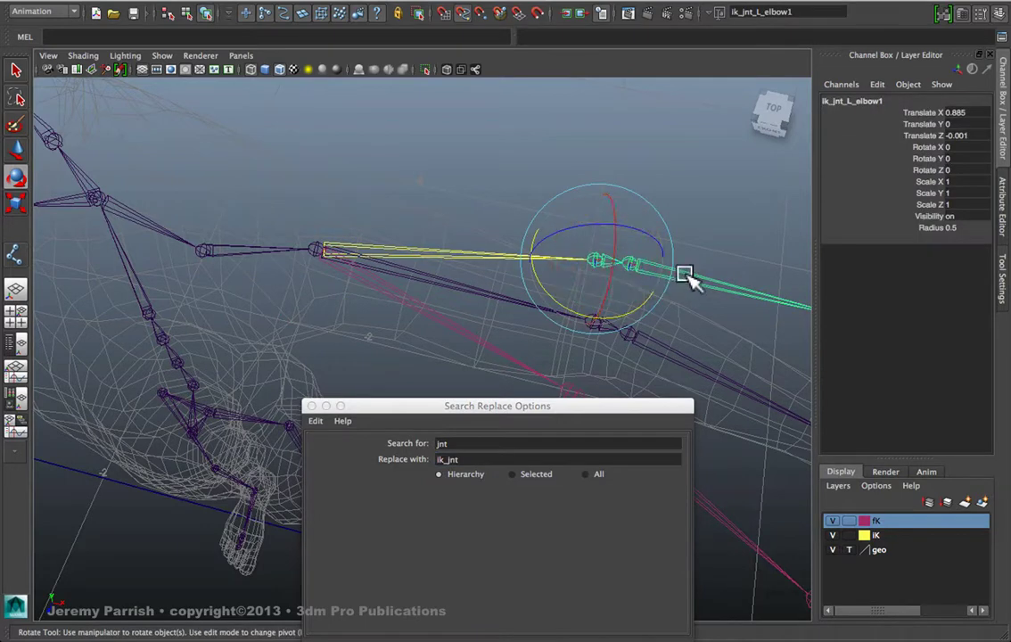
pyautogui.click(687, 278)
pyautogui.moveTo(550, 412); pyautogui.dragTo(677, 404)
pyautogui.click(368, 277)
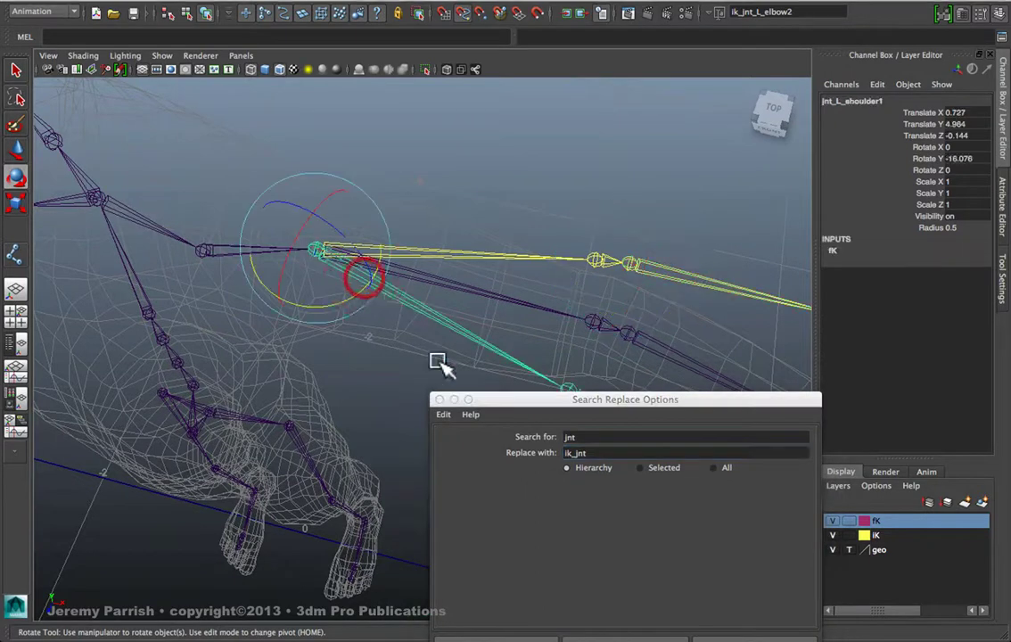
pyautogui.click(568, 453)
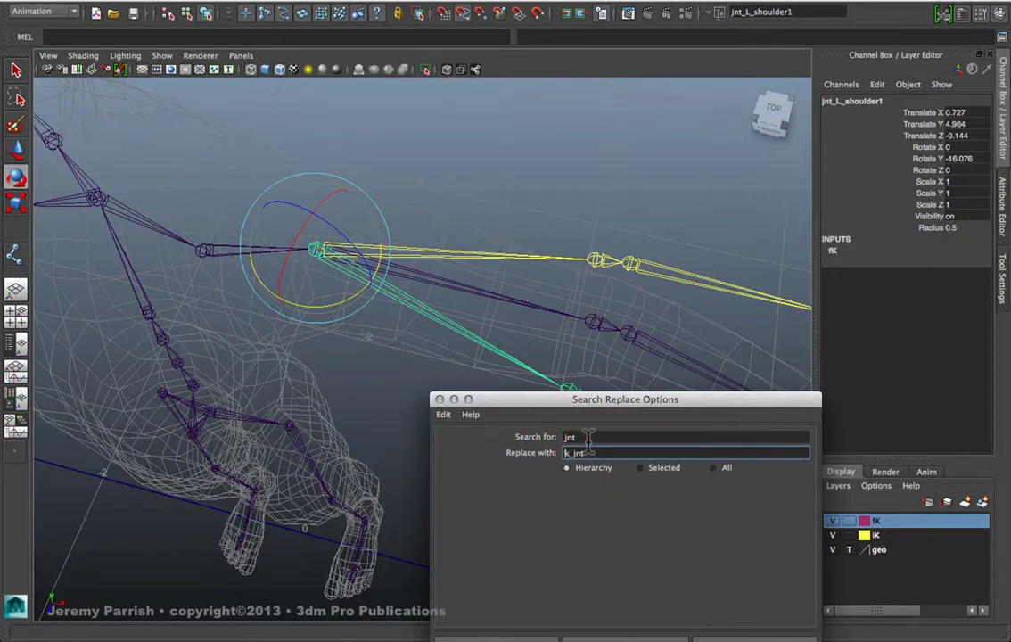
pyautogui.click(621, 637)
pyautogui.click(740, 636)
pyautogui.click(579, 401)
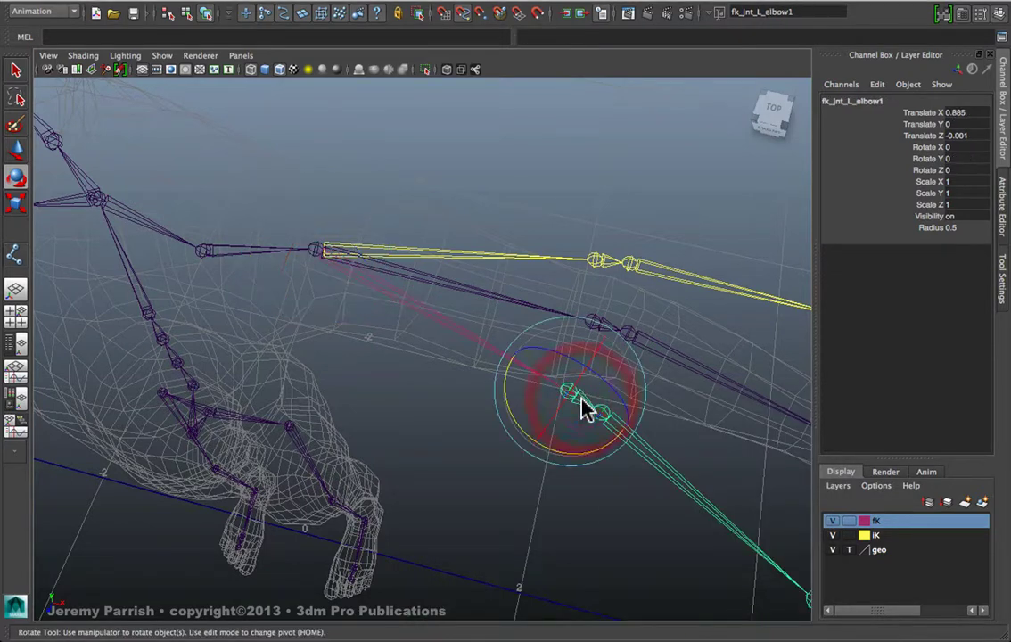
# Rename the IK shoulder joint to ik_jnt_L_shoulder in the Channel Box
pyautogui.click(412, 251)
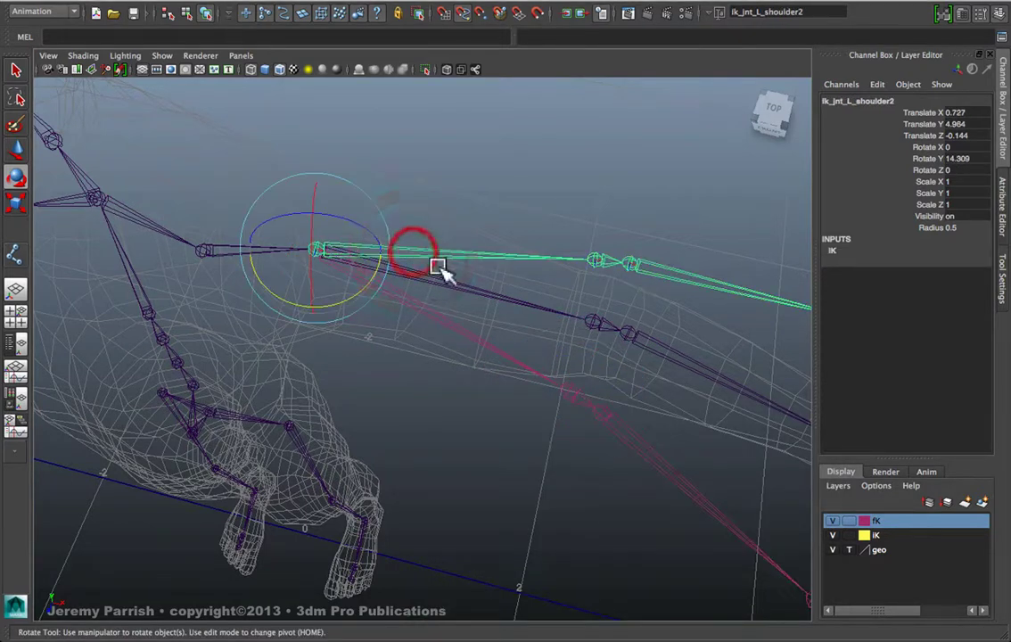
pyautogui.doubleClick(895, 105)
pyautogui.click(896, 105)
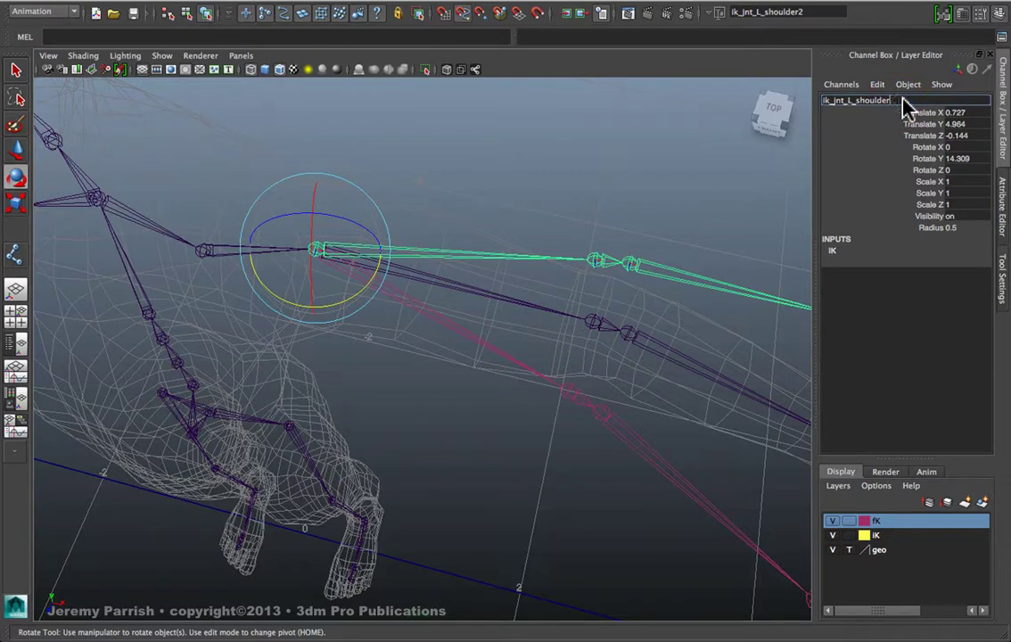
pyautogui.press('BackSpace')
pyautogui.press('Return')
pyautogui.click(474, 339)
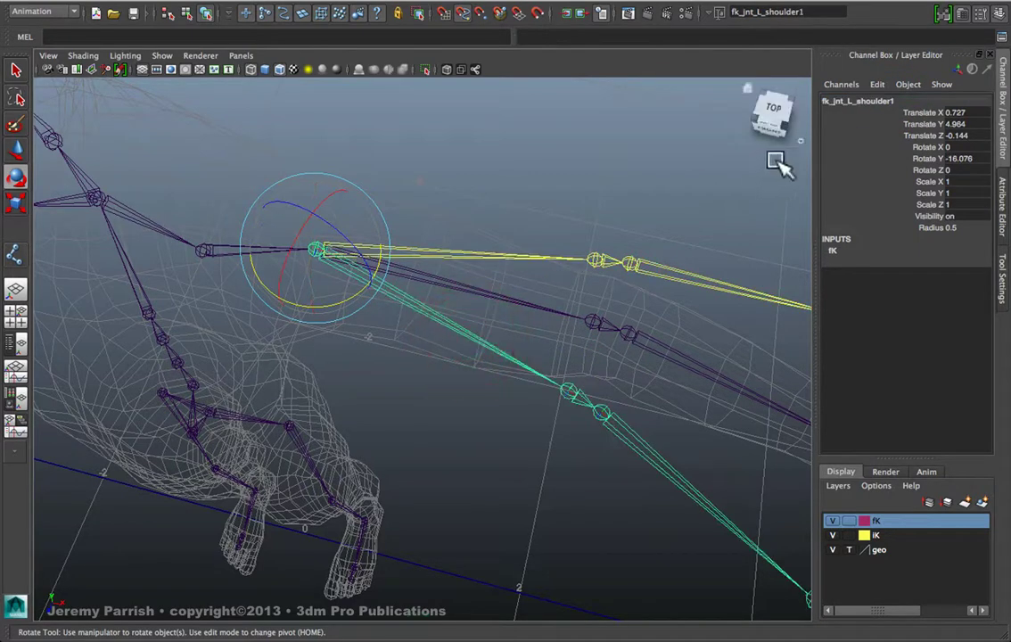
pyautogui.doubleClick(913, 101)
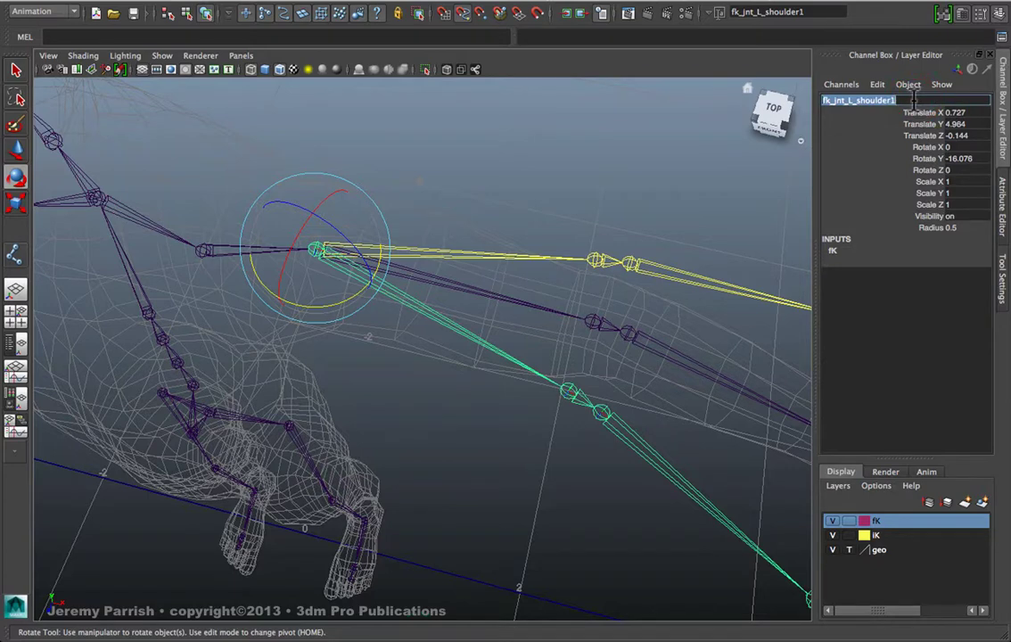
# Rename the FK shoulder joint to fk_jnt_L_shoulder by dropping the trailing 1
pyautogui.click(913, 99)
pyautogui.press('BackSpace')
pyautogui.press('Return')
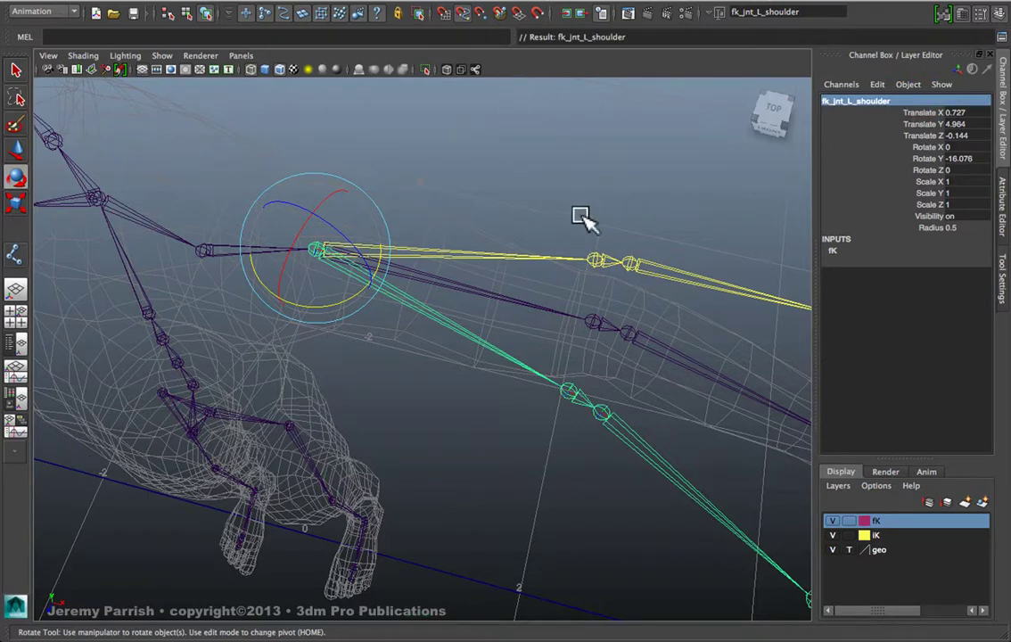
# Tumble the view to inspect the original, yellow IK and pink fK arm chains
pyautogui.click(554, 143)
pyautogui.keyDown('alt'); pyautogui.moveTo(539, 184); pyautogui.dragTo(415, 345); pyautogui.keyUp('alt')
pyautogui.moveTo(502, 403)
pyautogui.keyDown('alt'); pyautogui.mouseDown()
pyautogui.moveTo(492, 372)
pyautogui.moveTo(467, 388)
pyautogui.mouseUp(); pyautogui.keyUp('alt')
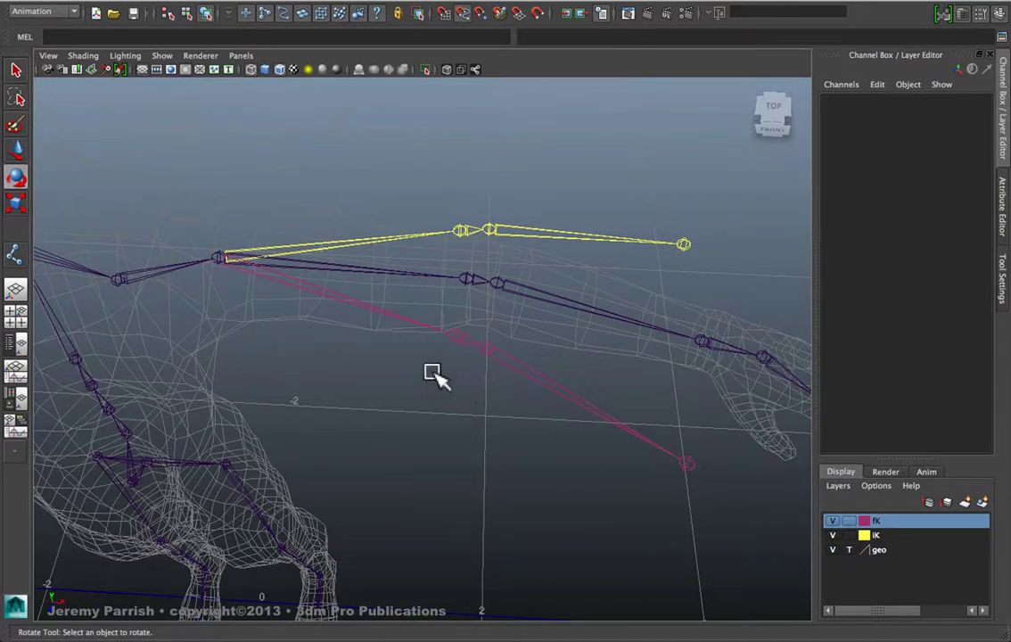
pyautogui.moveTo(293, 225)
pyautogui.keyDown('alt'); pyautogui.mouseDown()
pyautogui.moveTo(293, 242)
pyautogui.moveTo(353, 265)
pyautogui.moveTo(334, 260)
pyautogui.mouseUp(); pyautogui.keyUp('alt')
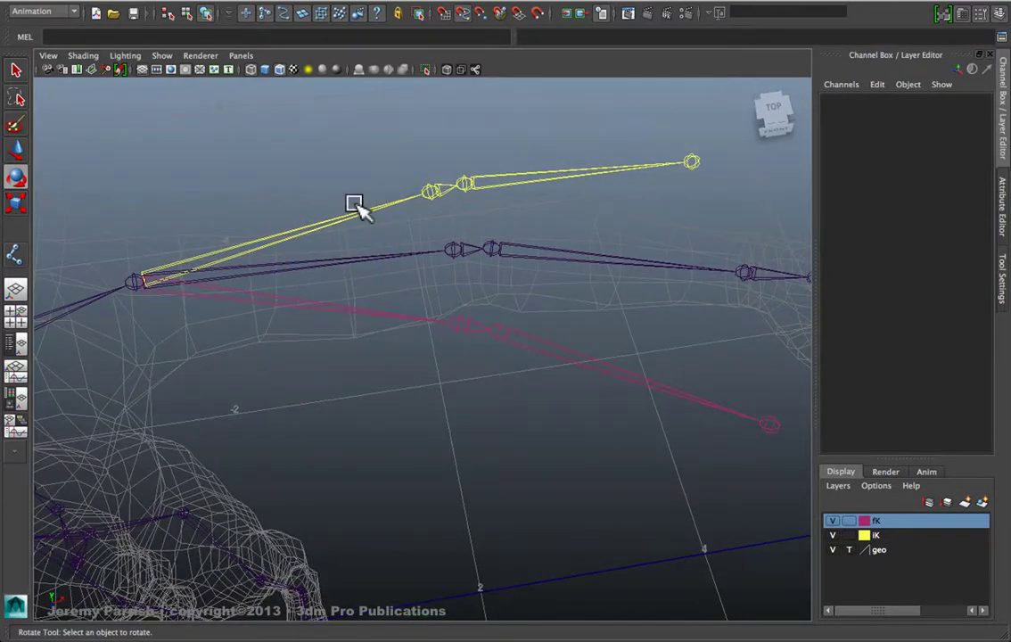
pyautogui.click(373, 257)
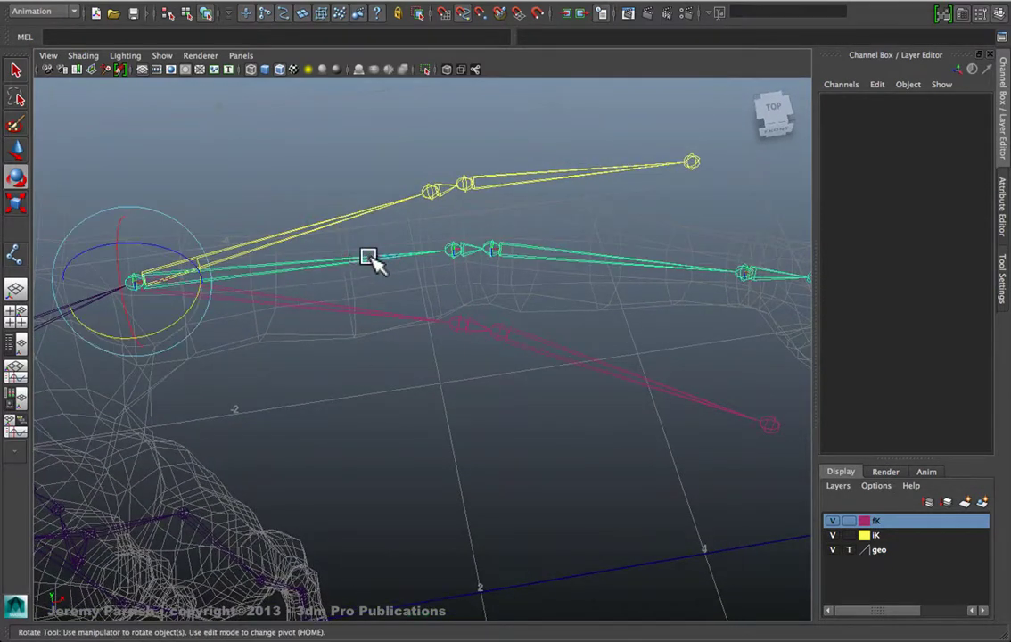
pyautogui.click(367, 376)
# Open the Hypershade from Window > Rendering Editors
pyautogui.click(293, 1)
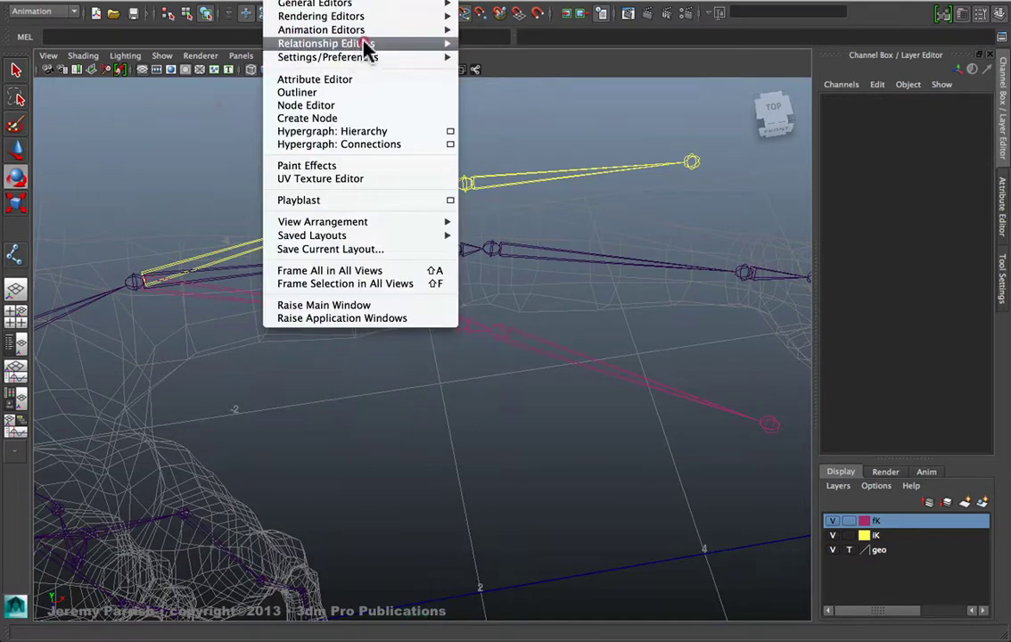
pyautogui.moveTo(444, 17)
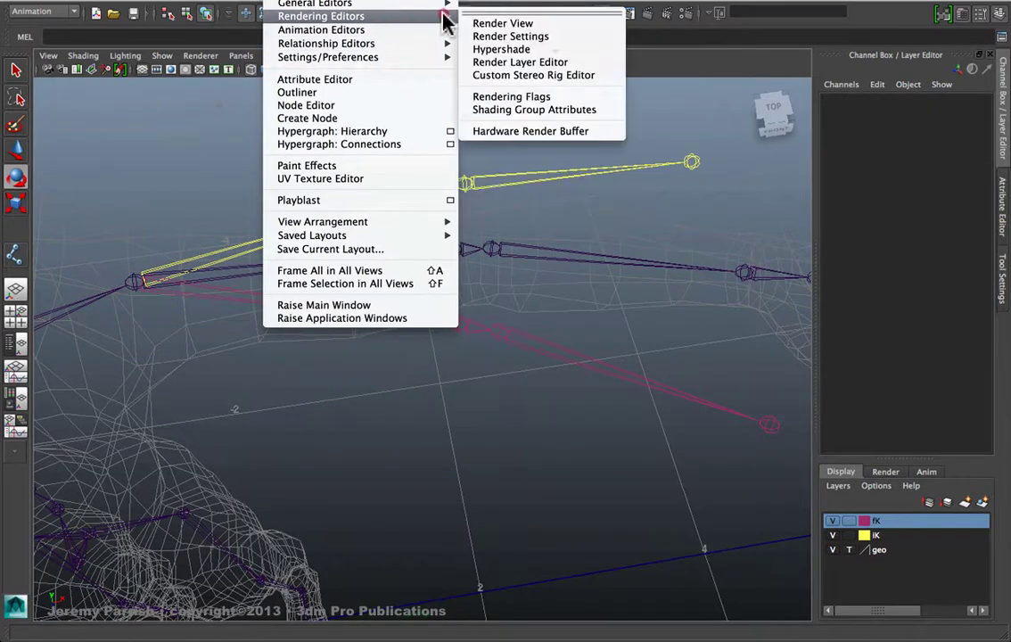
pyautogui.click(564, 49)
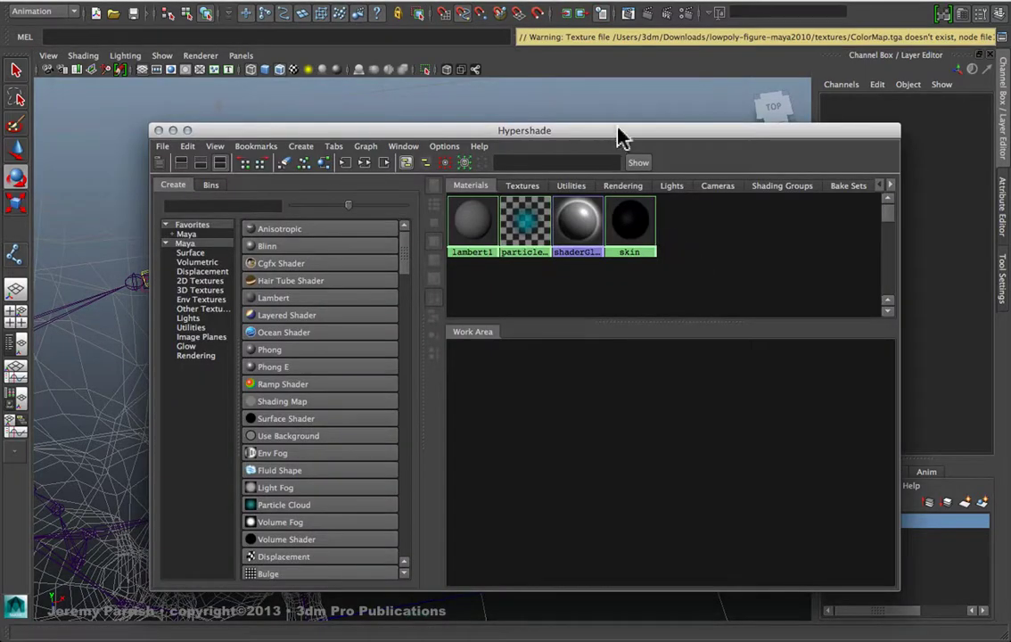
pyautogui.moveTo(620, 136); pyautogui.dragTo(666, 86)
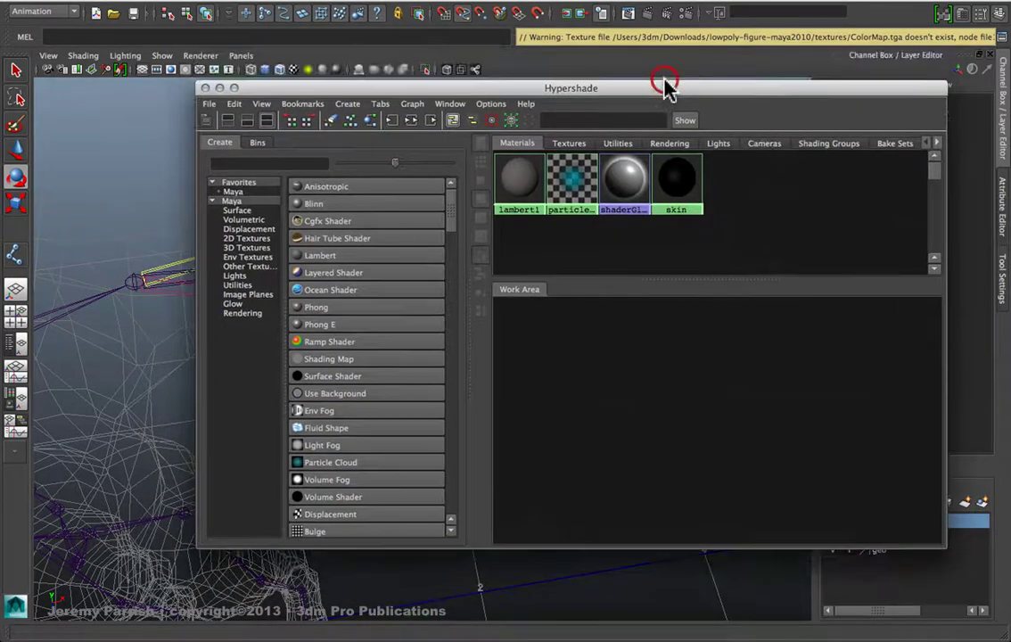
# Create a Blend Colors utility node, blendColors1, in the Hypershade work area
pyautogui.click(239, 285)
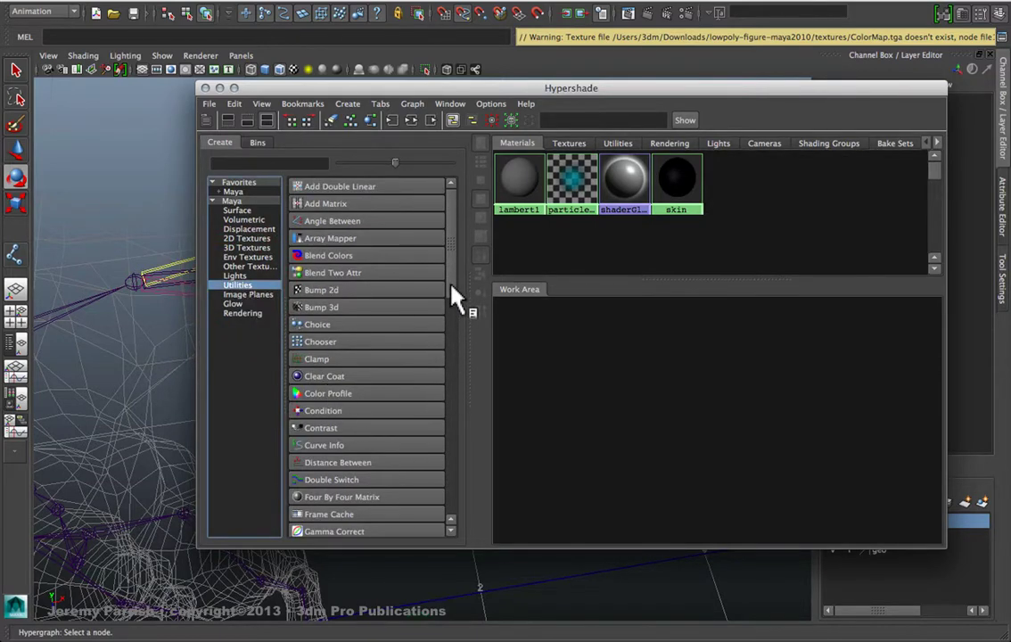
pyautogui.moveTo(454, 297); pyautogui.dragTo(457, 330)
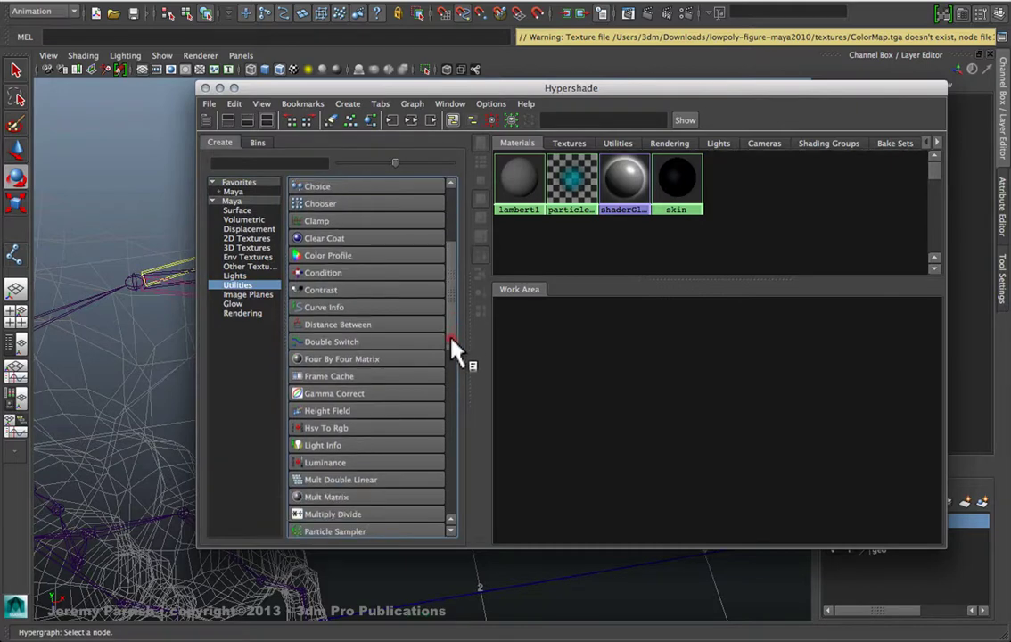
pyautogui.moveTo(450, 337); pyautogui.dragTo(450, 287)
pyautogui.click(321, 238)
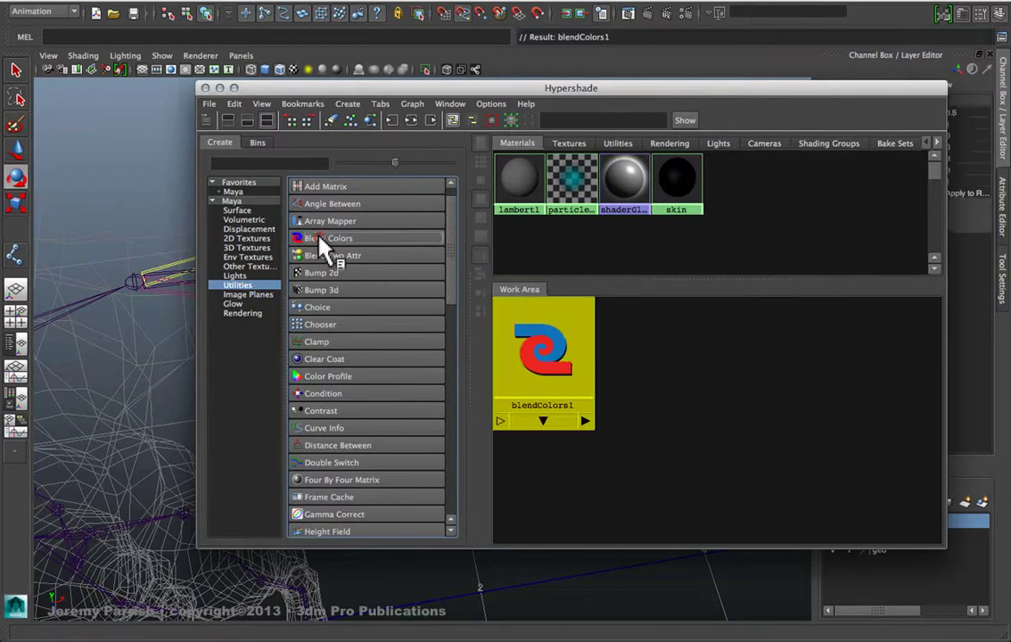
pyautogui.moveTo(520, 355); pyautogui.dragTo(596, 409)
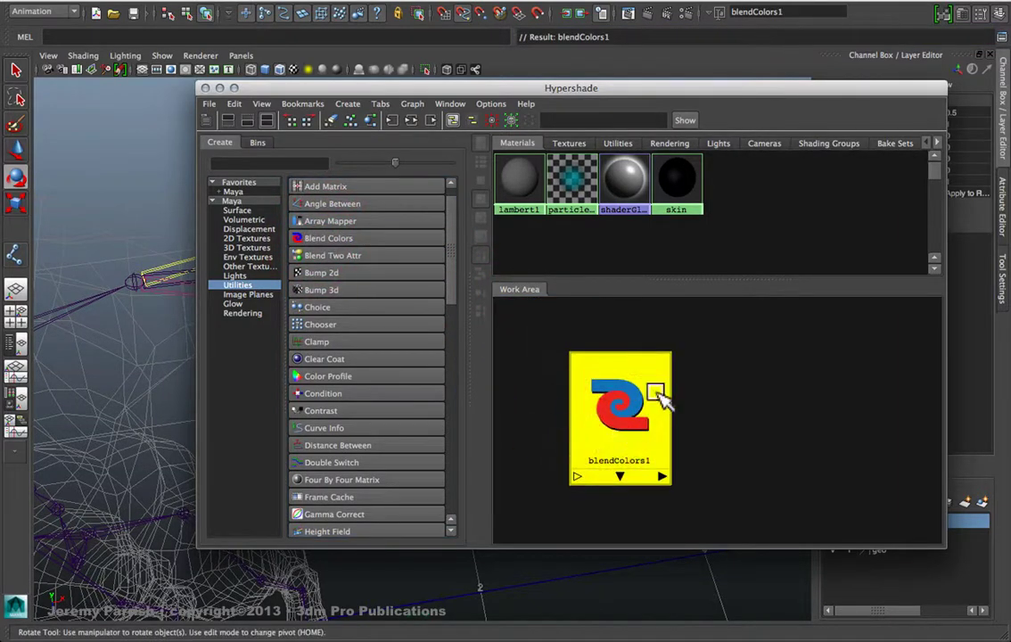
pyautogui.moveTo(669, 88); pyautogui.dragTo(623, 377)
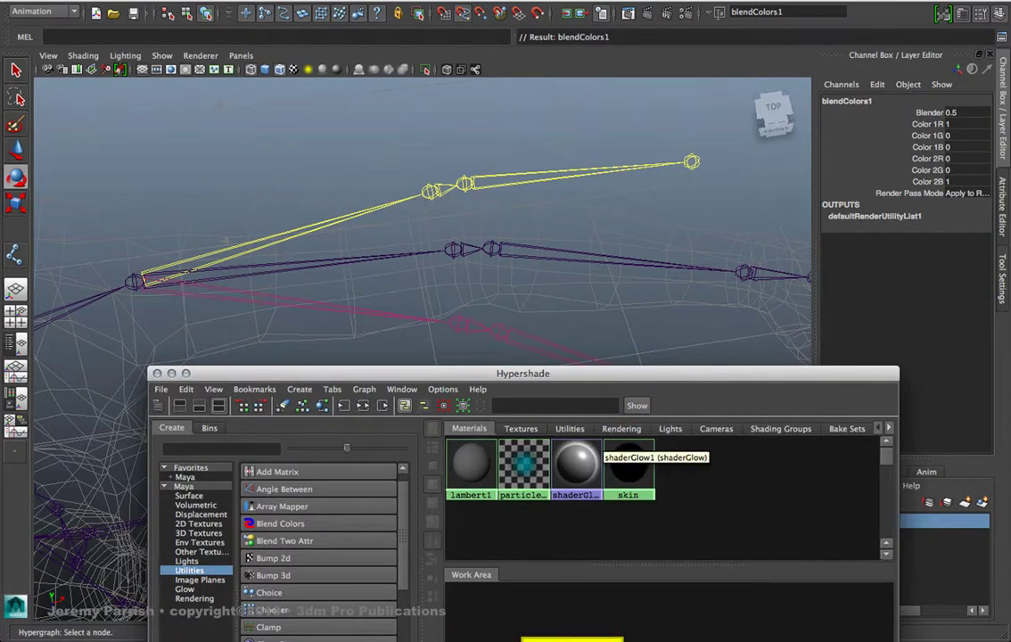
pyautogui.moveTo(599, 635); pyautogui.dragTo(680, 615)
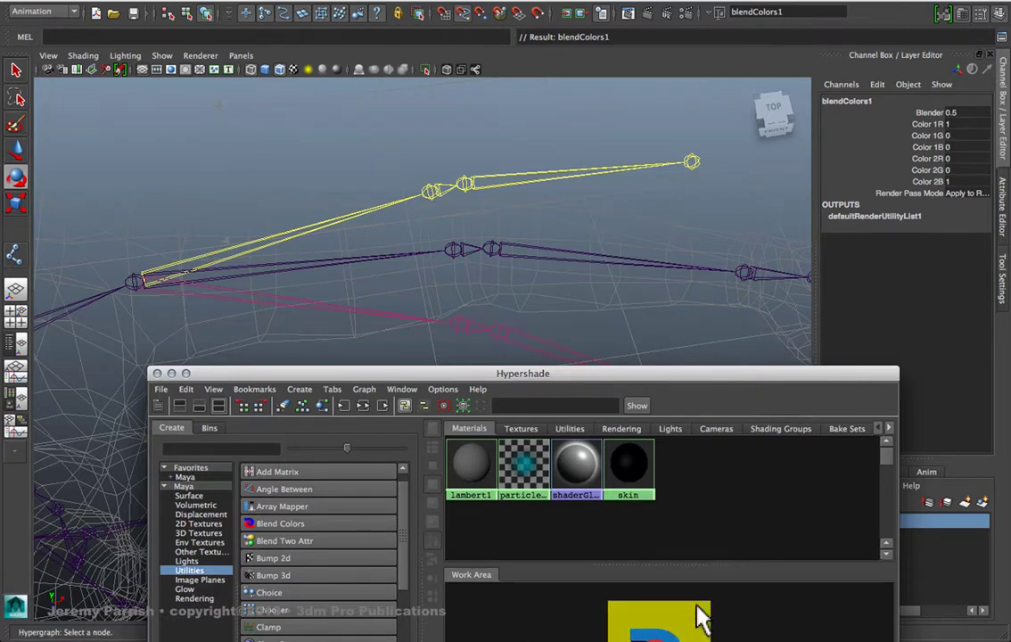
# Duplicate the Blend Colors node and name the copy blend_shoulder
pyautogui.moveTo(701, 618); pyautogui.dragTo(598, 625)
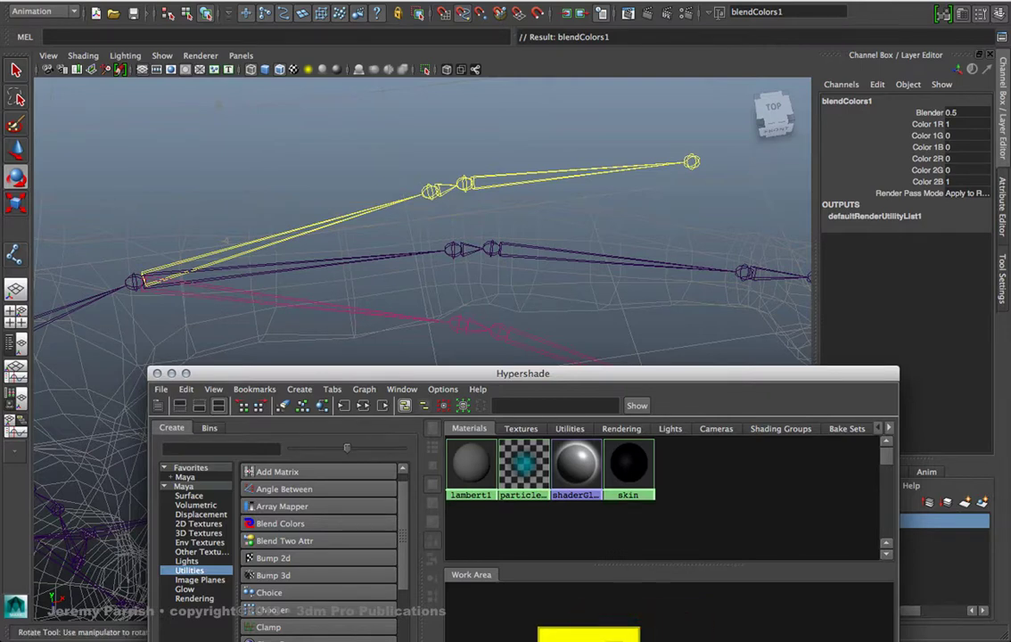
pyautogui.hotkey('ctrl', 'd')
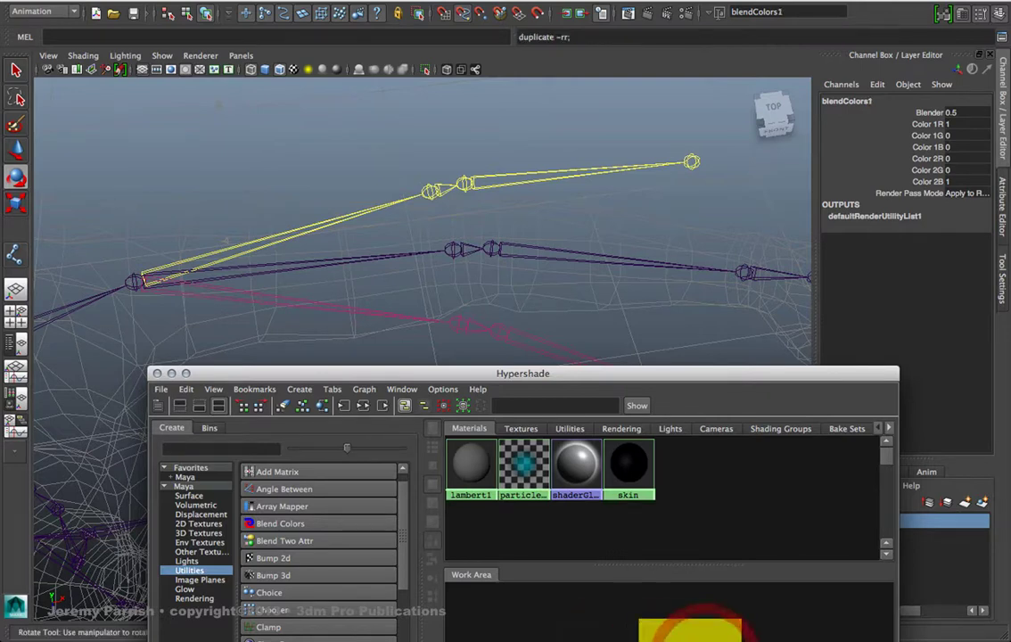
pyautogui.moveTo(699, 623)
pyautogui.mouseDown()
pyautogui.moveTo(624, 634)
pyautogui.moveTo(560, 627)
pyautogui.mouseUp()
pyautogui.click(854, 101)
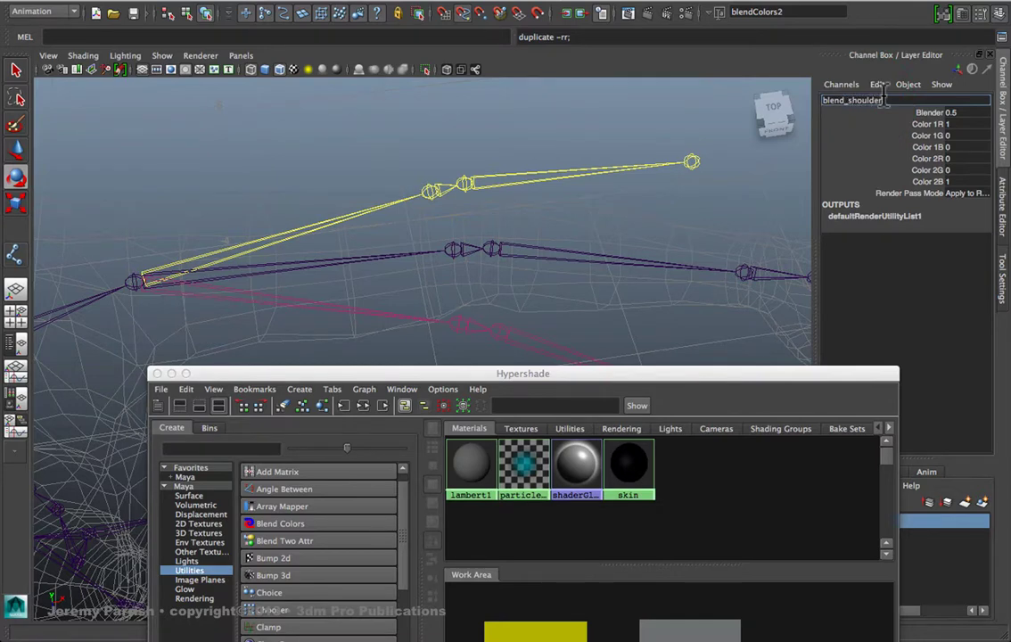
pyautogui.press('Return')
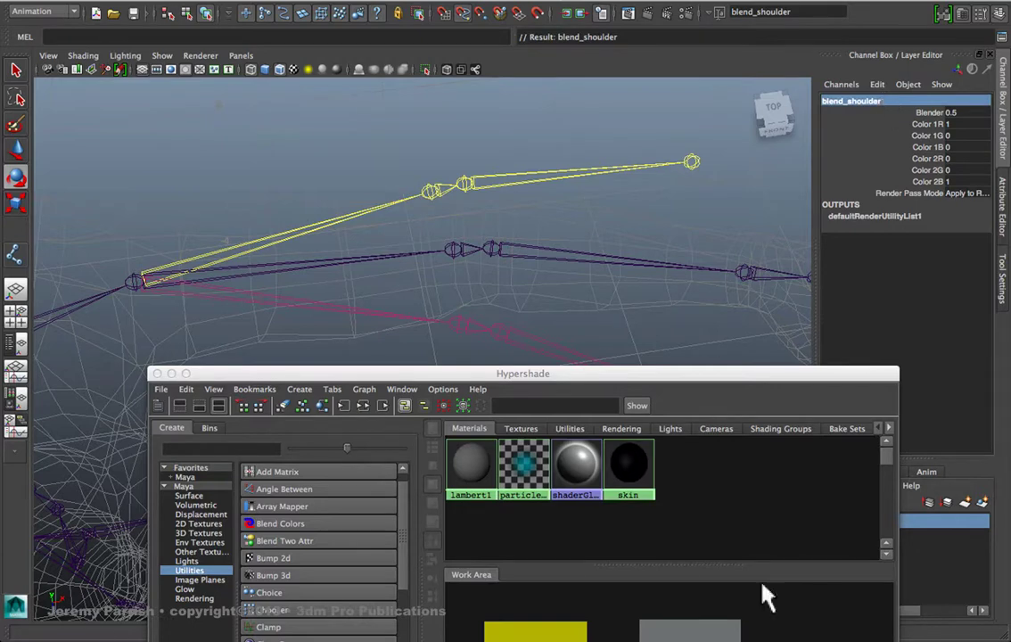
# Rename blendColors1 to blend_elbow, then select the blend_shoulder node
pyautogui.click(689, 629)
pyautogui.click(887, 100)
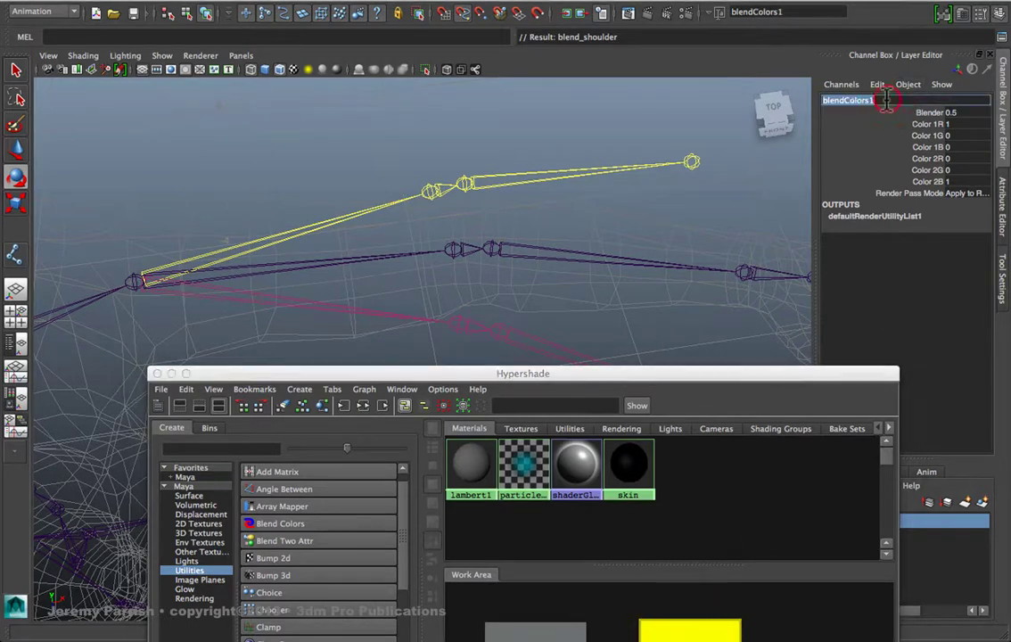
pyautogui.click(887, 100)
pyautogui.press('Return')
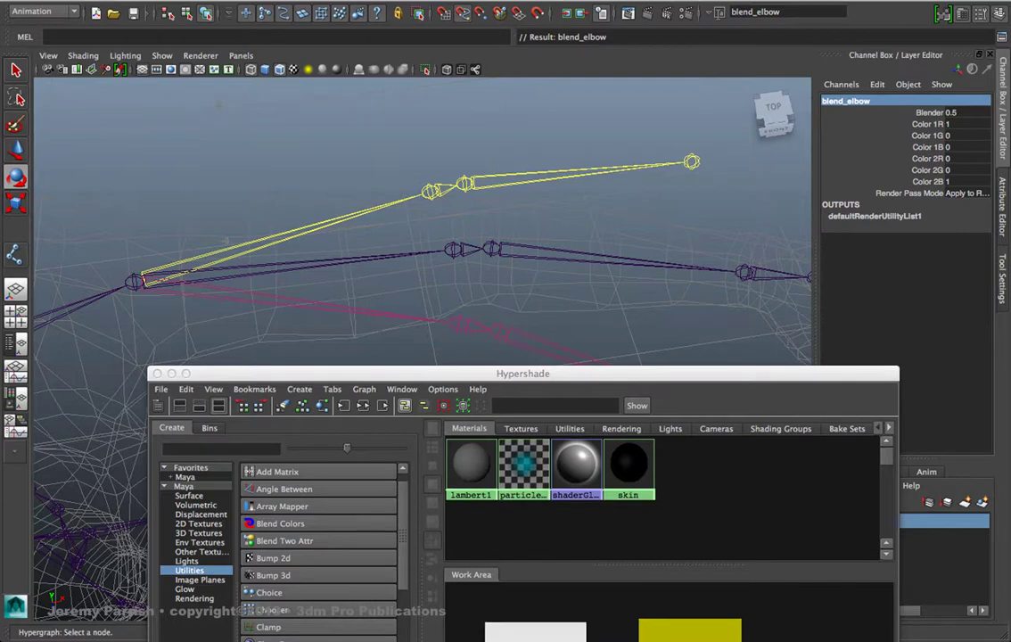
pyautogui.click(535, 631)
pyautogui.keyDown('shift'); pyautogui.click(689, 631); pyautogui.keyUp('shift')
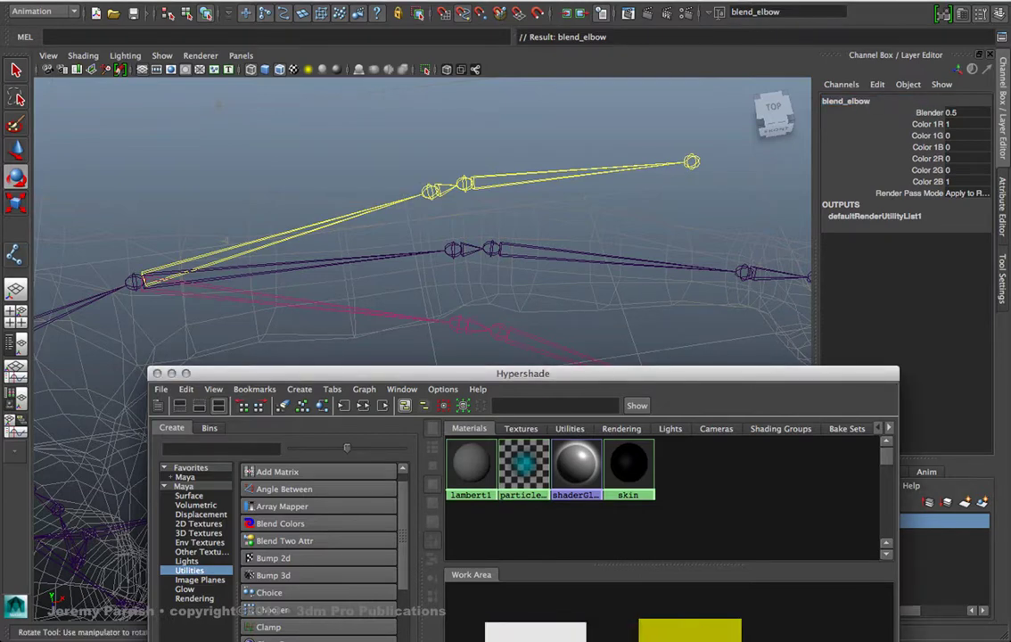
pyautogui.click(535, 632)
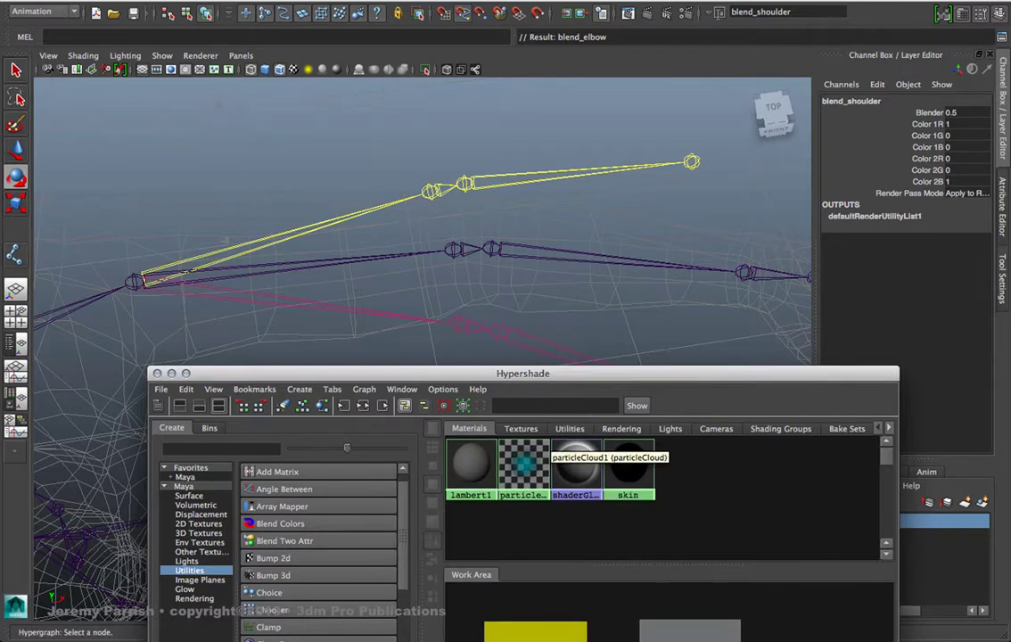
pyautogui.moveTo(451, 484); pyautogui.dragTo(816, 385, button='middle')
# Drag the Hypershade window mostly off screen to uncover the arm joints in the viewport
pyautogui.moveTo(905, 266); pyautogui.dragTo(902, 249, button='middle')
pyautogui.click(295, 2)
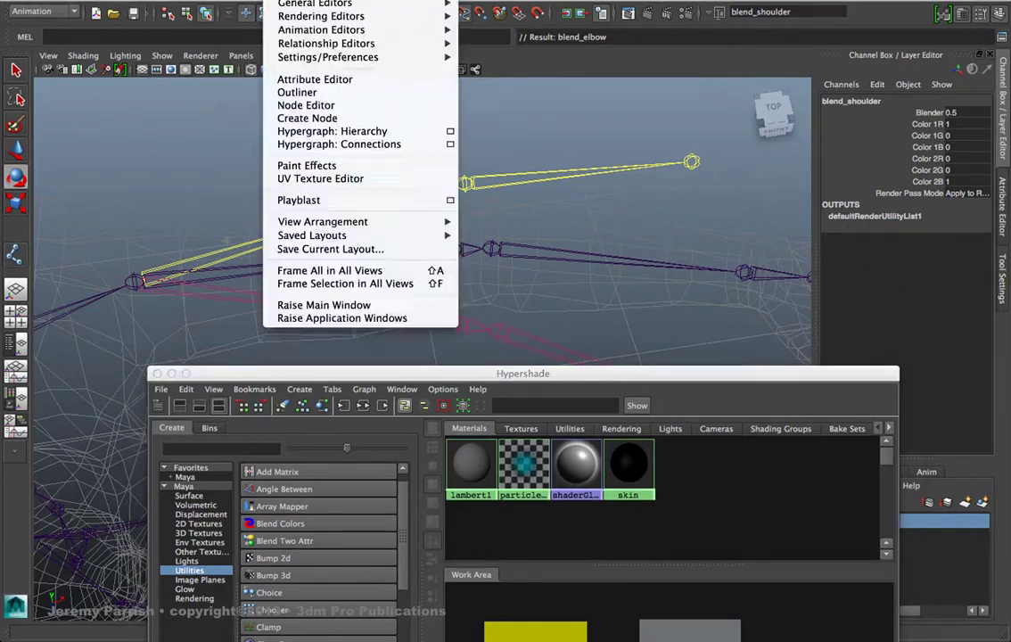
pyautogui.moveTo(294, 42)
pyautogui.click(665, 371)
pyautogui.moveTo(666, 374); pyautogui.dragTo(628, 107)
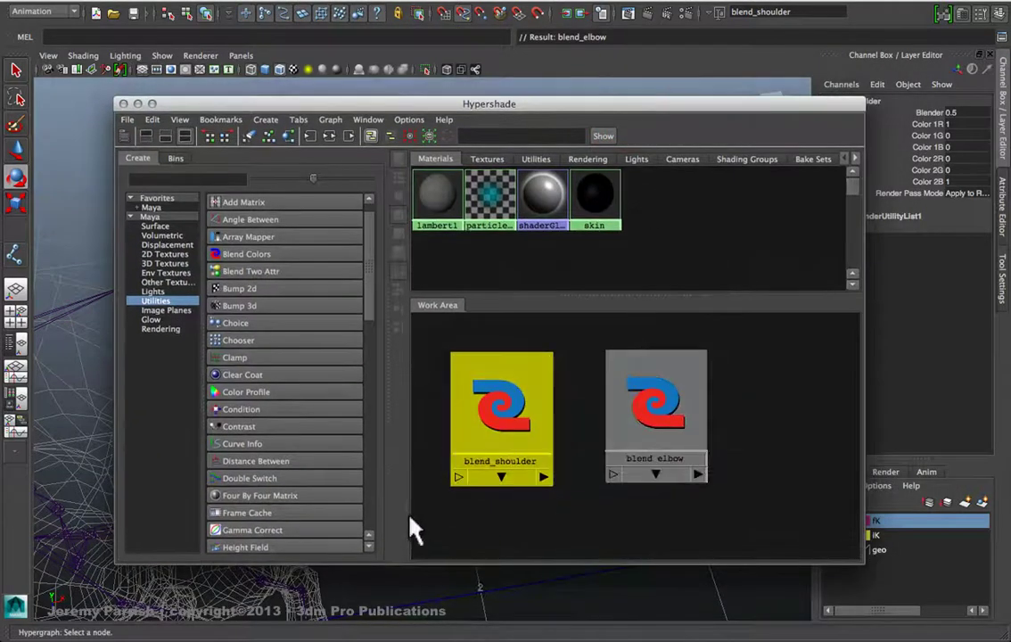
pyautogui.click(676, 433)
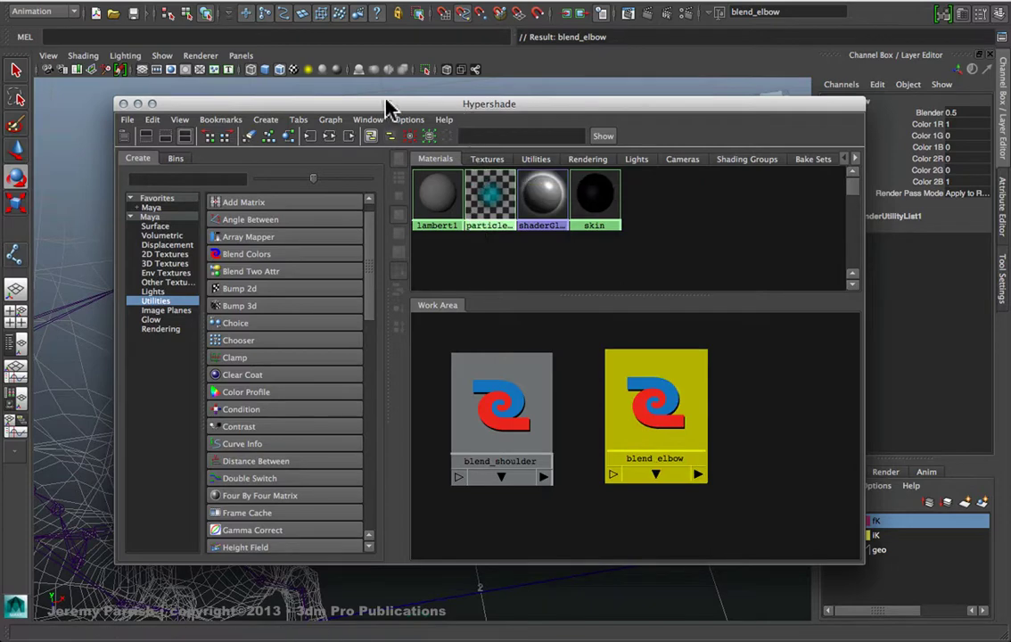
pyautogui.moveTo(389, 105); pyautogui.dragTo(817, 454)
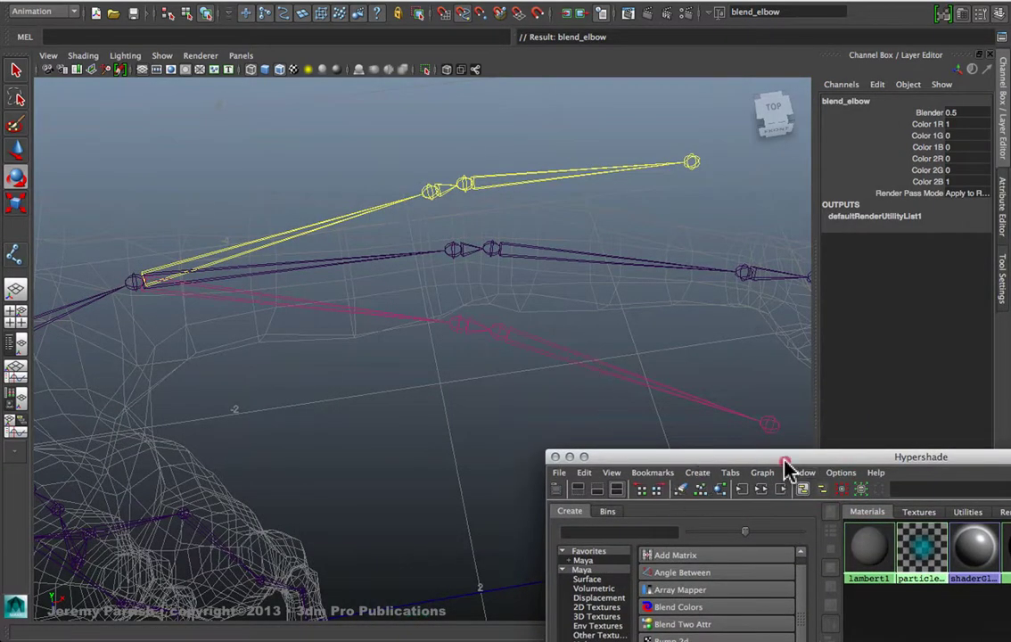
pyautogui.moveTo(785, 464); pyautogui.dragTo(539, 351)
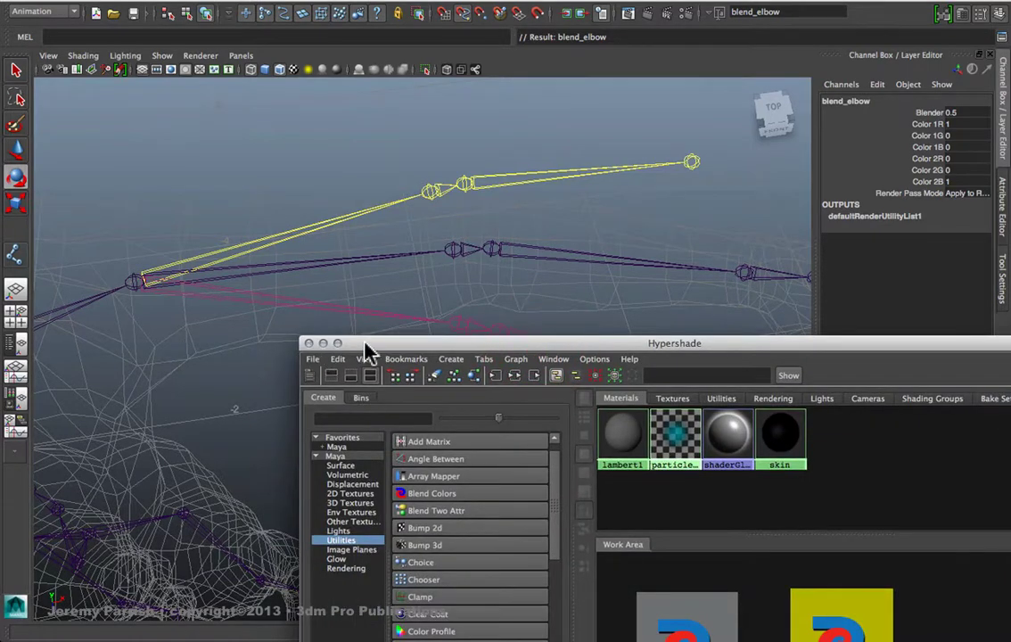
pyautogui.moveTo(382, 343); pyautogui.dragTo(441, 634)
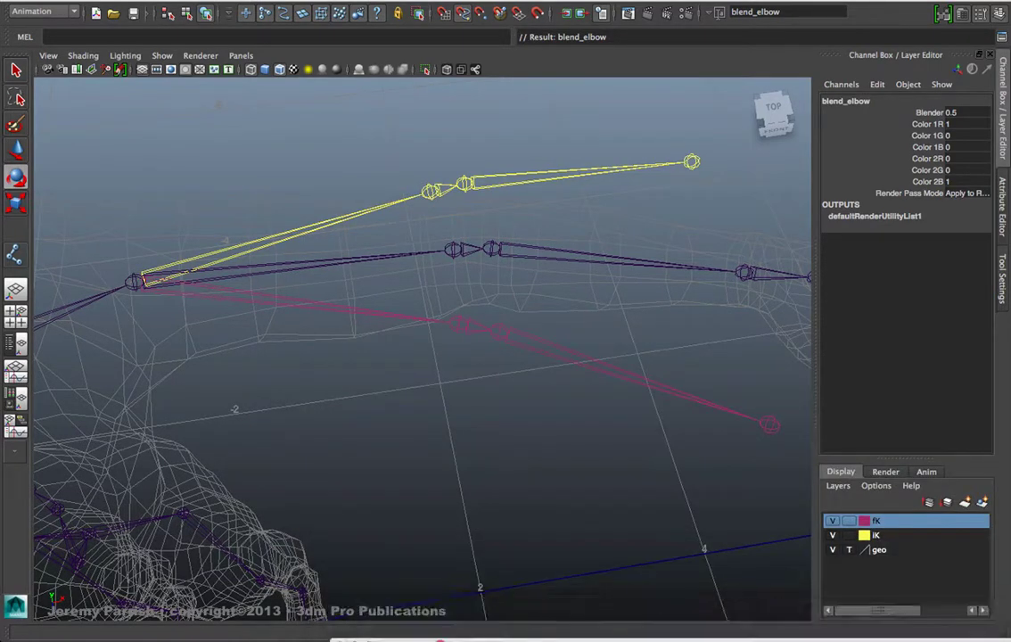
pyautogui.click(278, 2)
pyautogui.moveTo(354, 5)
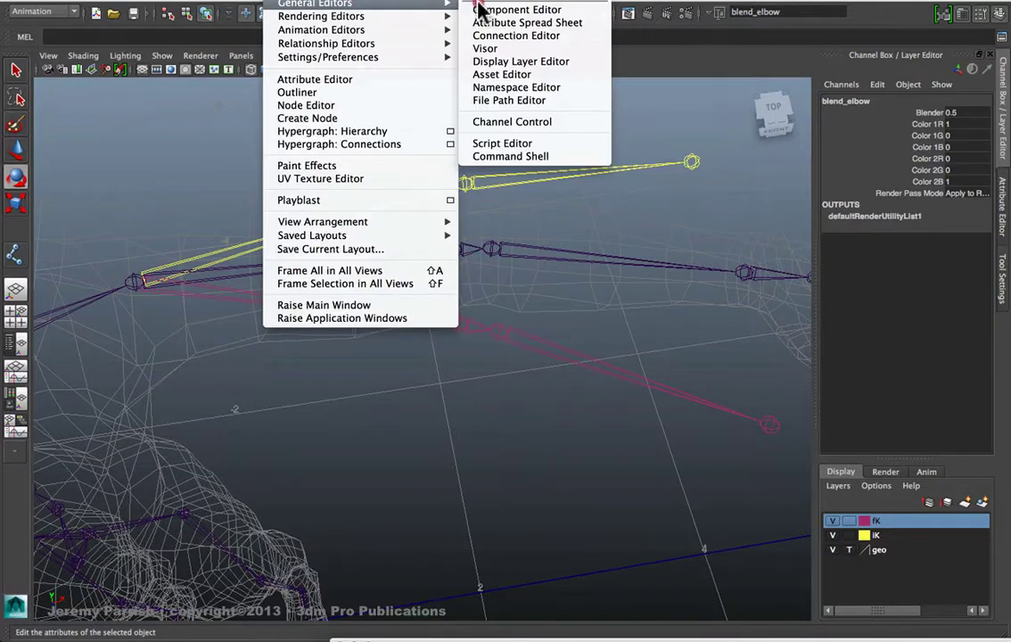
# Open the Connection Editor with blend_elbow loaded on the outputs side
pyautogui.click(504, 136)
pyautogui.click(503, 36)
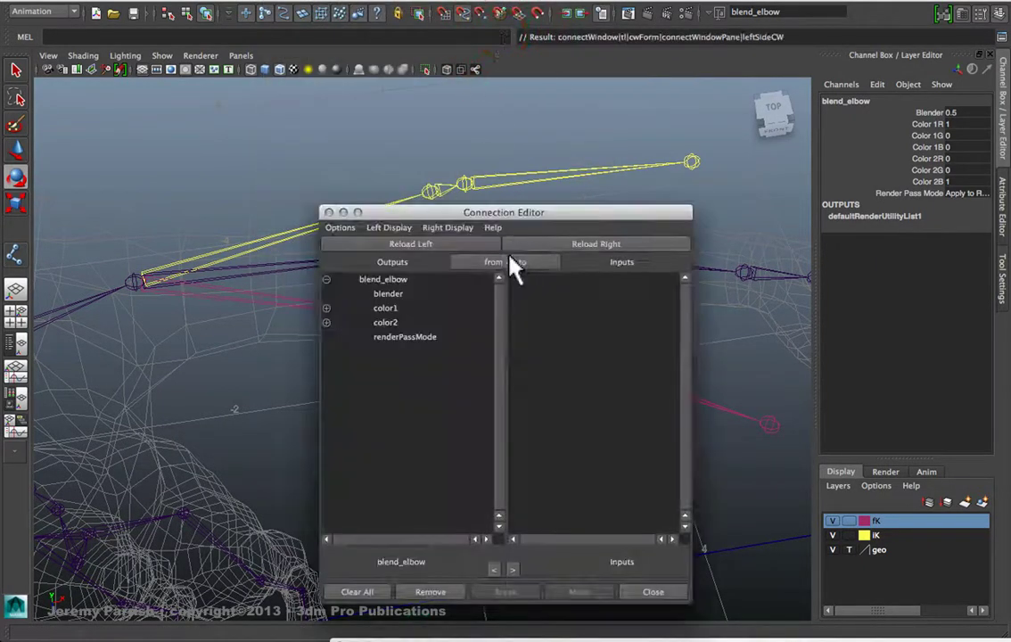
pyautogui.moveTo(575, 212); pyautogui.dragTo(813, 168)
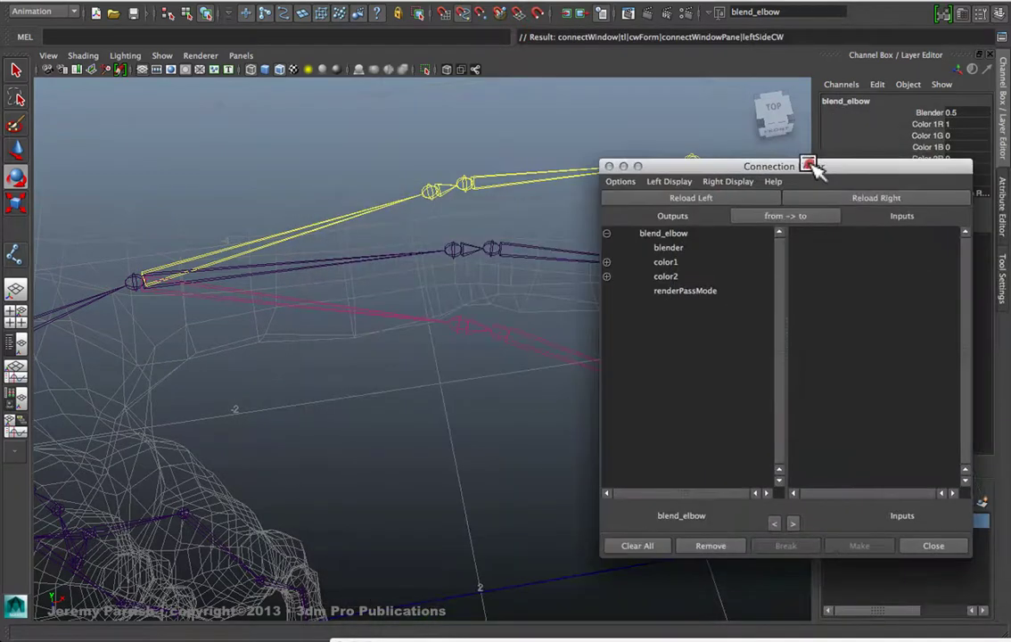
pyautogui.moveTo(701, 170); pyautogui.dragTo(428, 260)
# Load jnt_L_shoulder and jnt_L_elbow1 as inputs and expand their rotate attributes
pyautogui.click(230, 270)
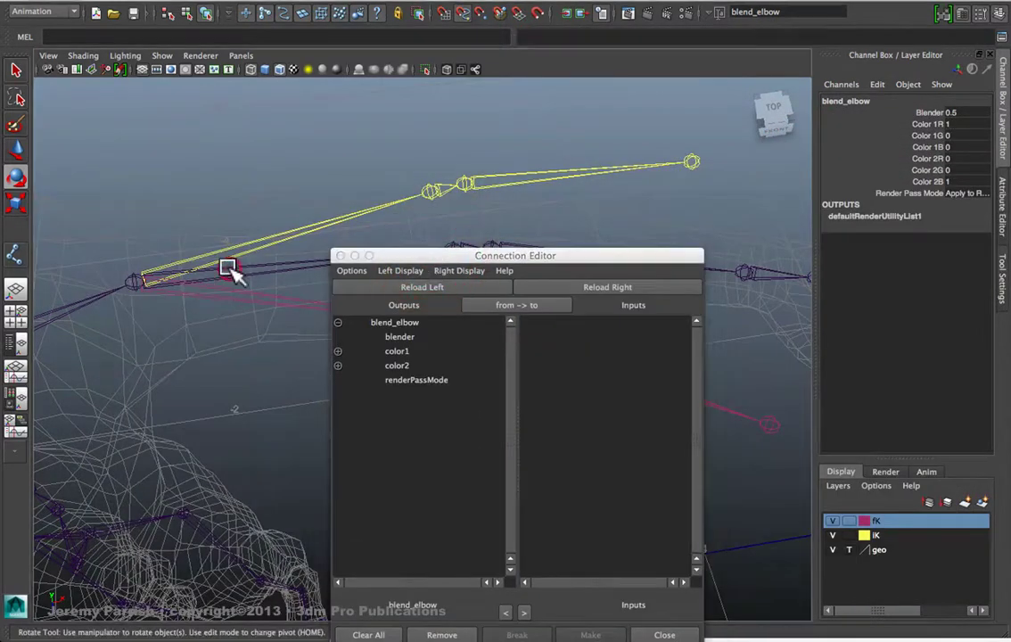
pyautogui.click(462, 242)
pyautogui.moveTo(588, 258); pyautogui.dragTo(609, 38)
pyautogui.click(606, 106)
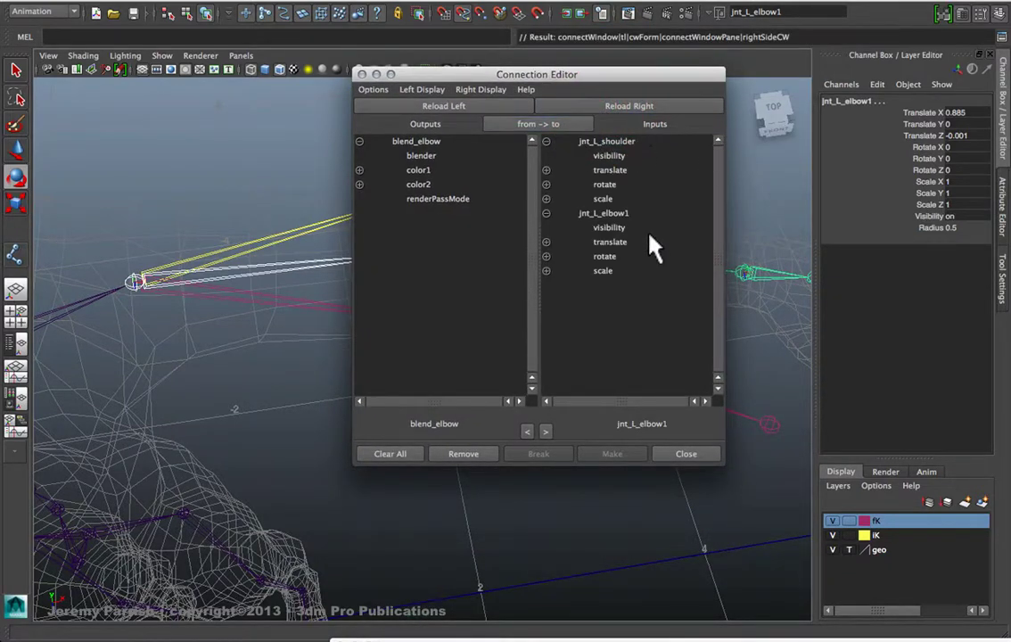
pyautogui.click(545, 183)
pyautogui.click(545, 299)
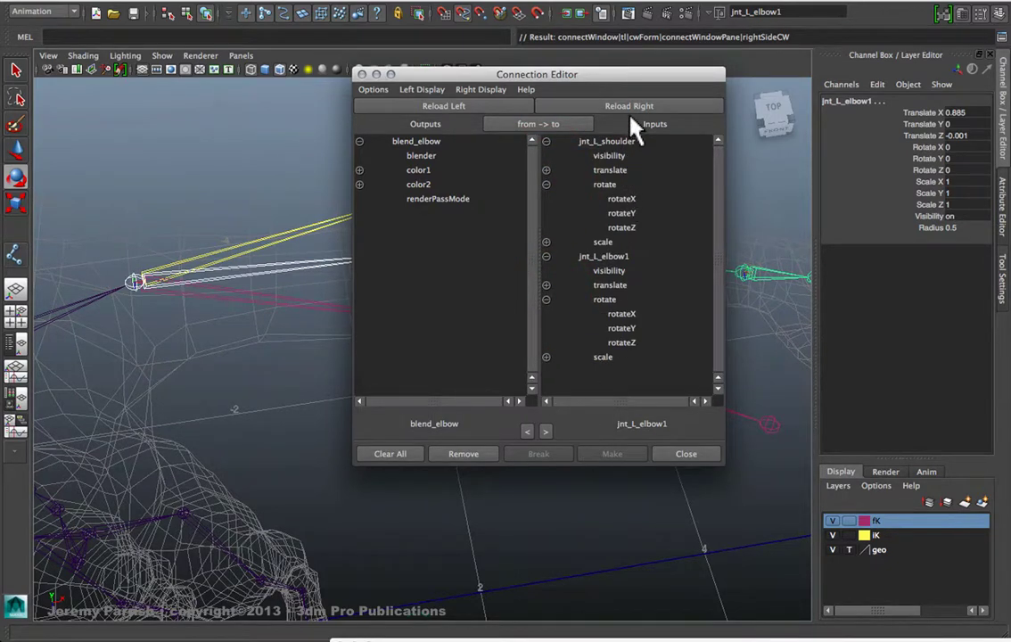
pyautogui.moveTo(634, 79); pyautogui.dragTo(911, 118)
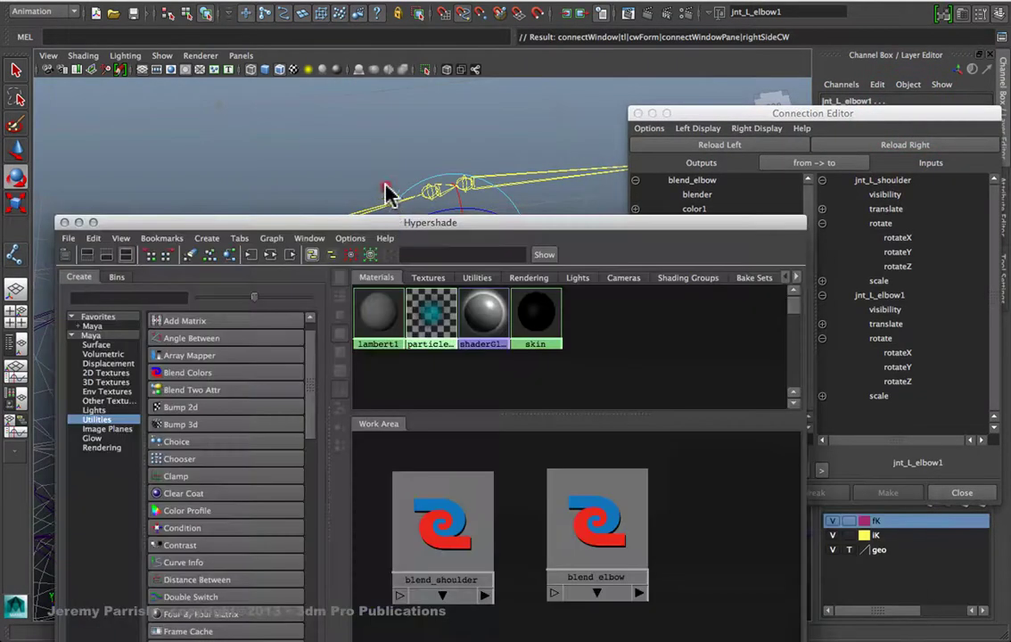
pyautogui.moveTo(392, 155); pyautogui.dragTo(334, 170)
# Select blend_elbow and blend_shoulder in Hypershade and load them as Connection Editor sources
pyautogui.click(357, 410)
pyautogui.click(301, 375)
pyautogui.moveTo(302, 375); pyautogui.dragTo(604, 478)
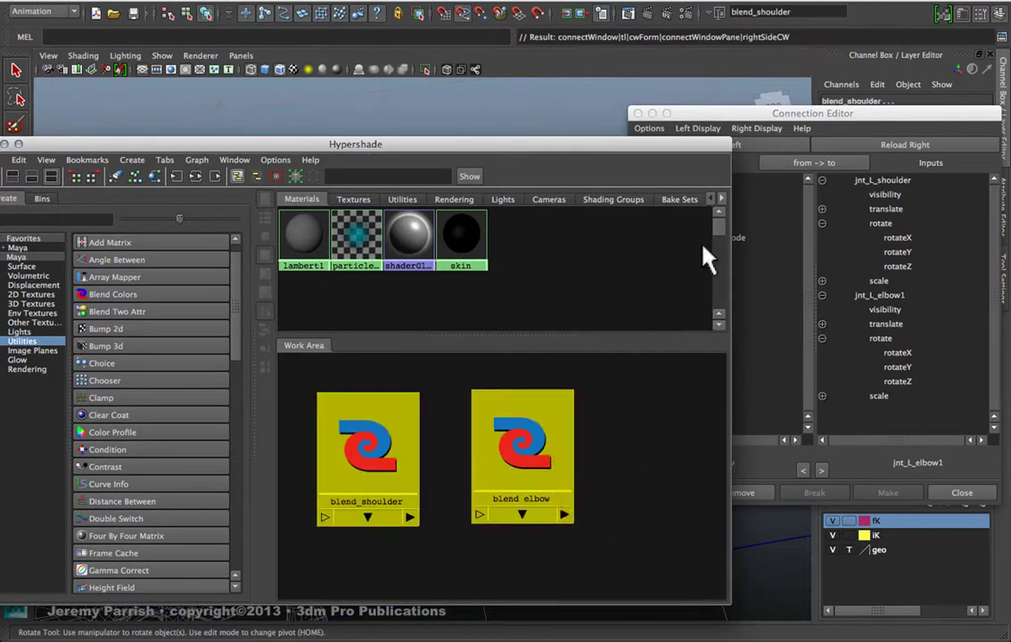
pyautogui.click(721, 112)
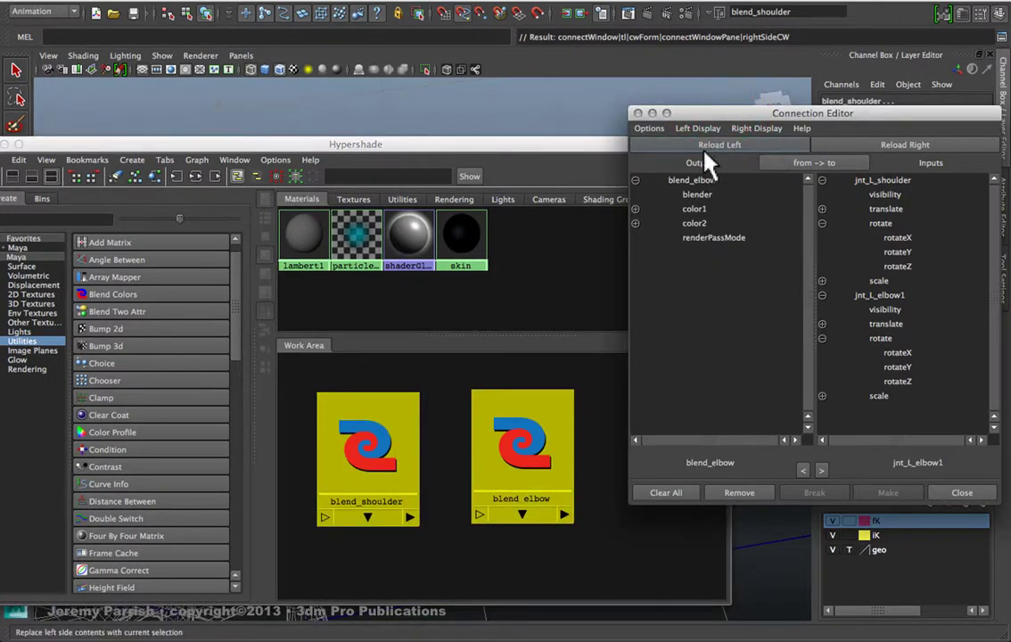
pyautogui.click(707, 144)
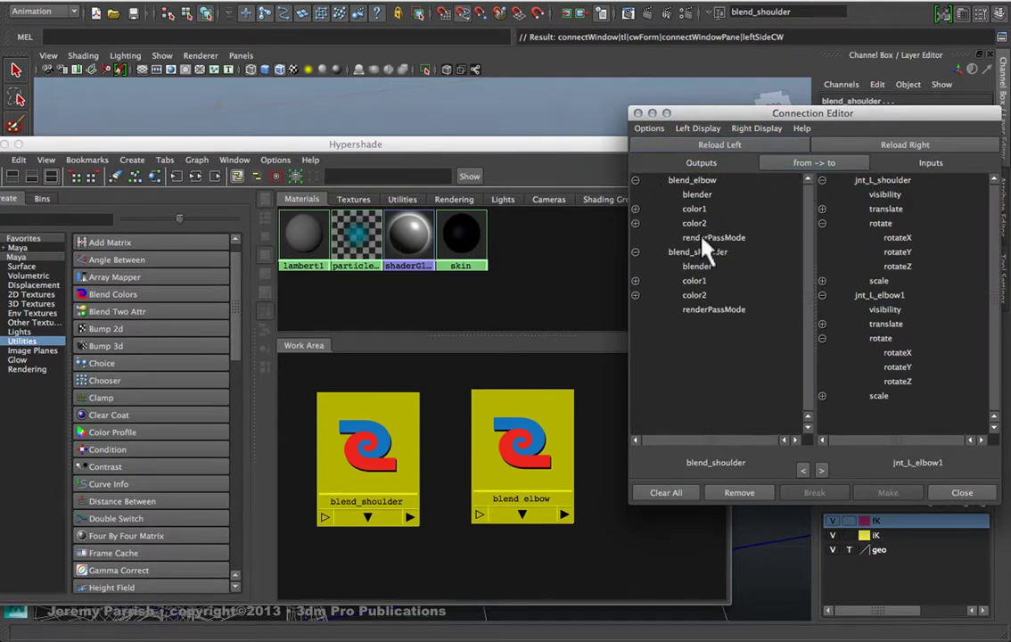
pyautogui.doubleClick(554, 150)
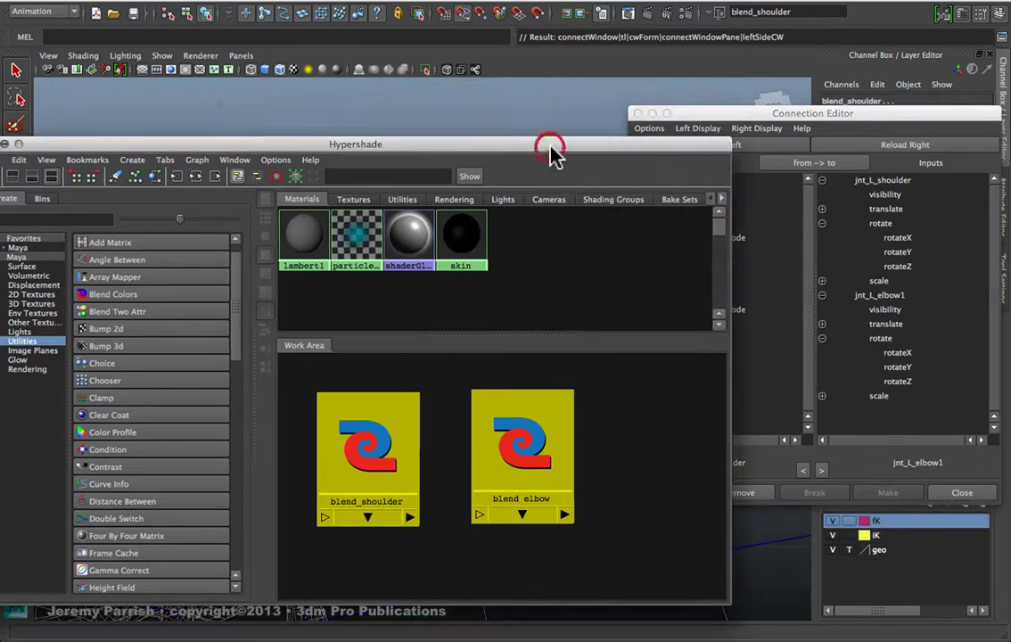
pyautogui.moveTo(794, 116); pyautogui.dragTo(386, 145)
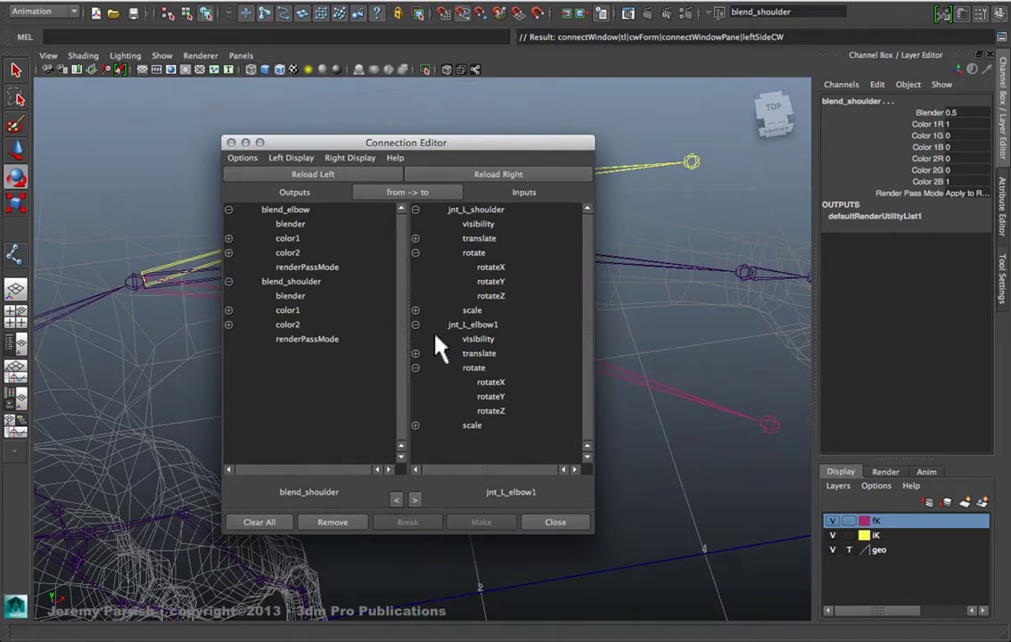
# Set the source list to Show Outputs Only and Show Non-Keyable, expanding both blend nodes' outputs
pyautogui.click(282, 158)
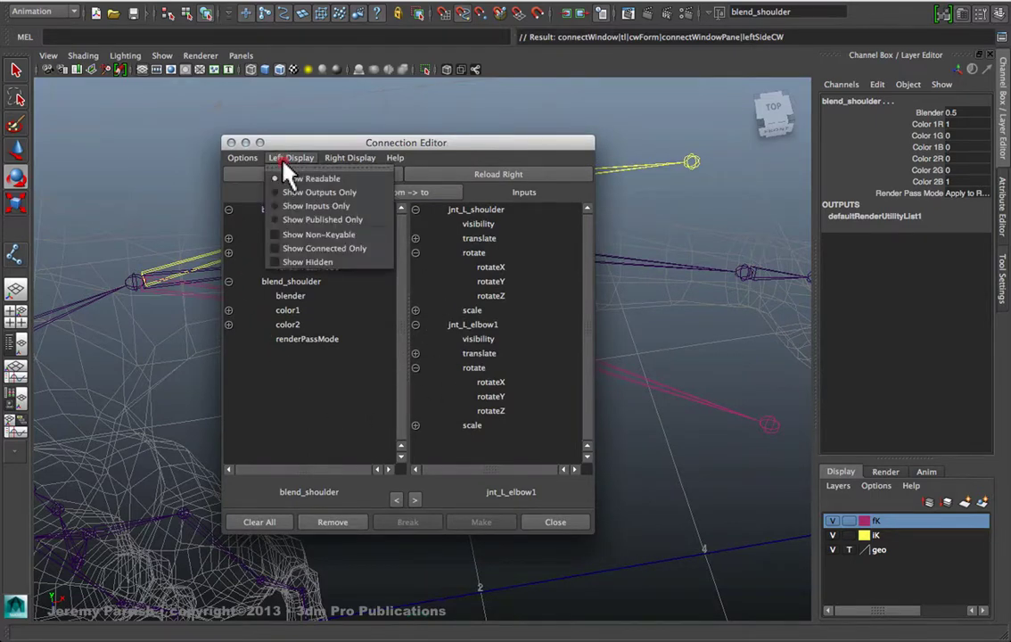
pyautogui.click(292, 192)
pyautogui.click(290, 158)
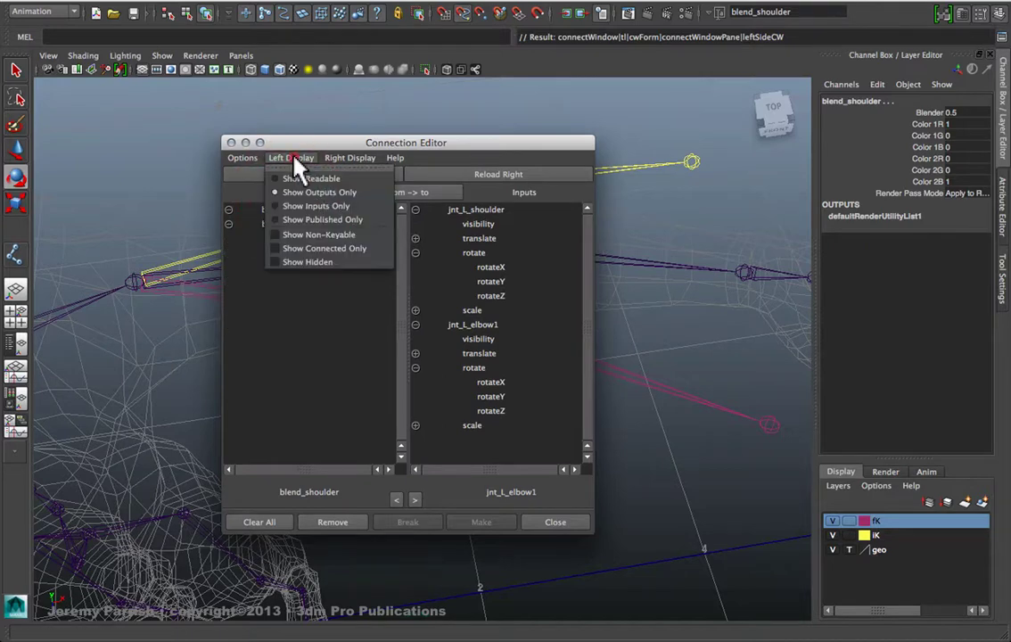
pyautogui.click(312, 235)
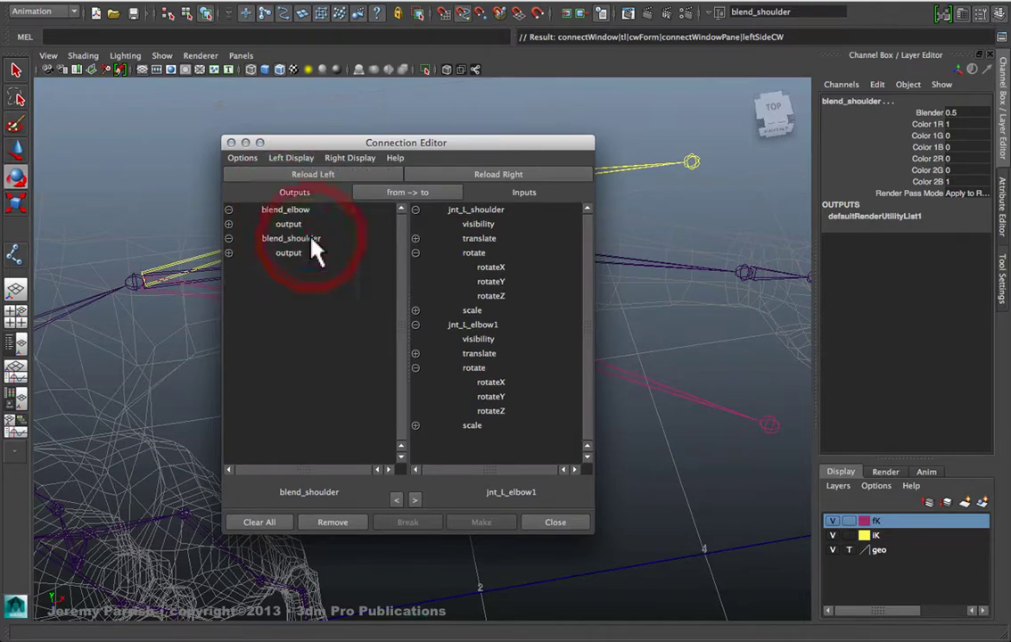
pyautogui.click(228, 223)
pyautogui.click(228, 295)
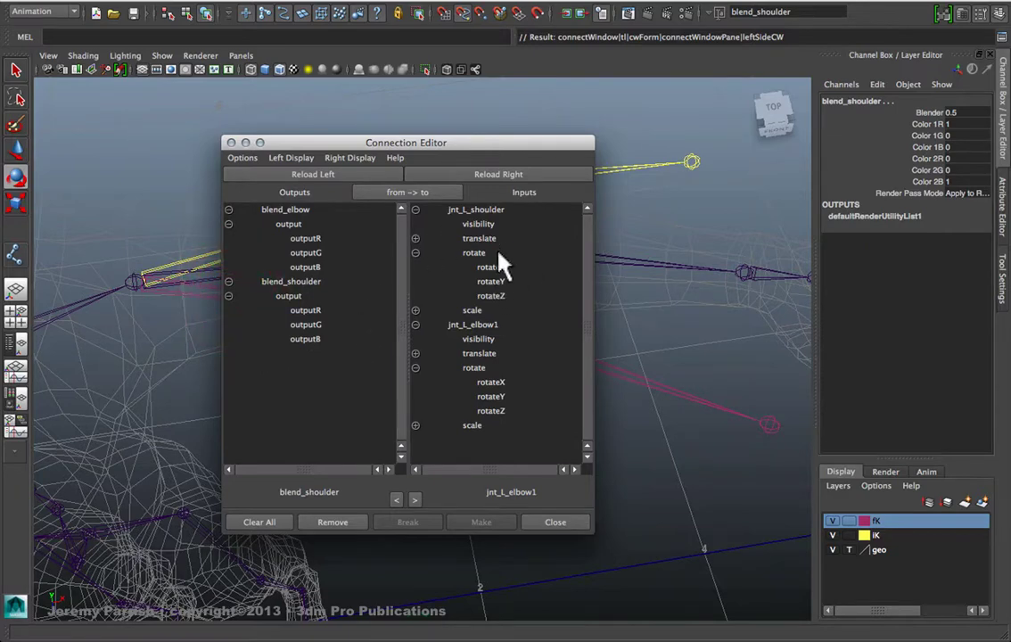
pyautogui.moveTo(487, 144); pyautogui.dragTo(713, 247)
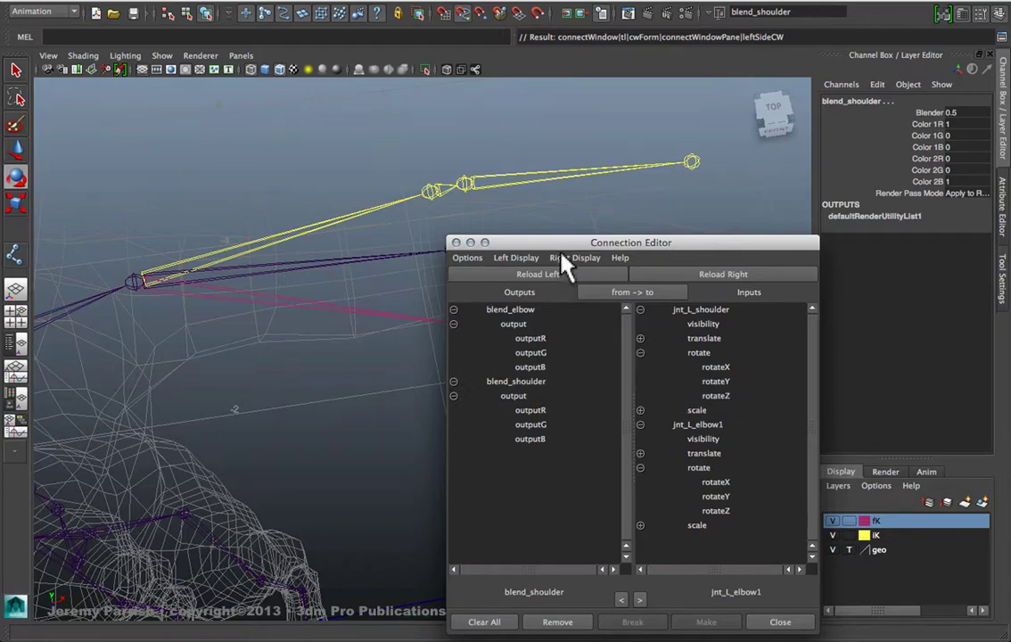
pyautogui.moveTo(562, 251); pyautogui.dragTo(429, 301)
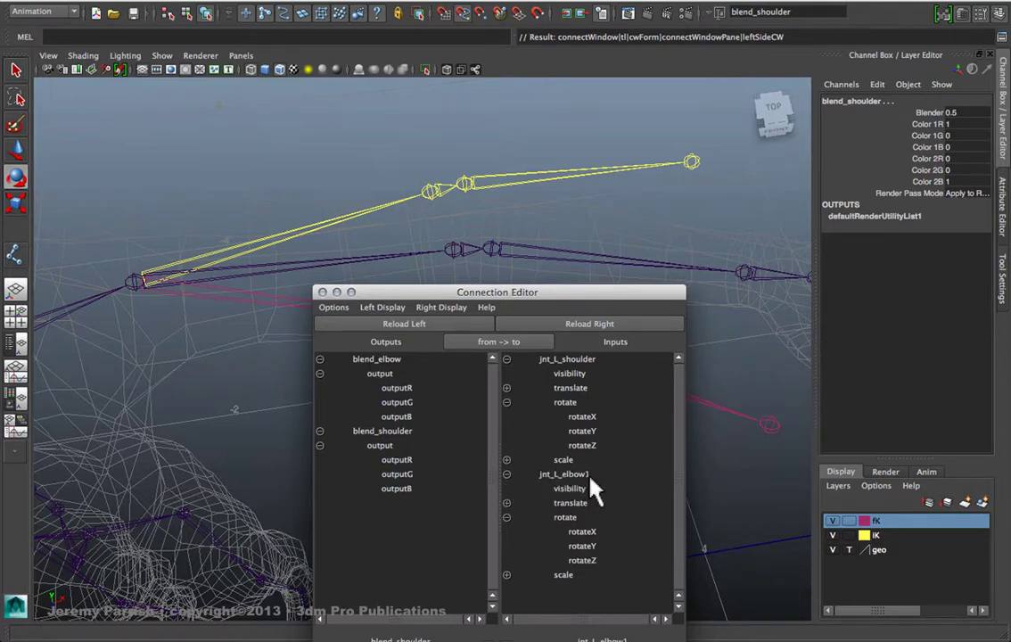
# Connect blend_elbow outputR, G, B to jnt_L_elbow1 rotateX, Y, Z
pyautogui.click(397, 389)
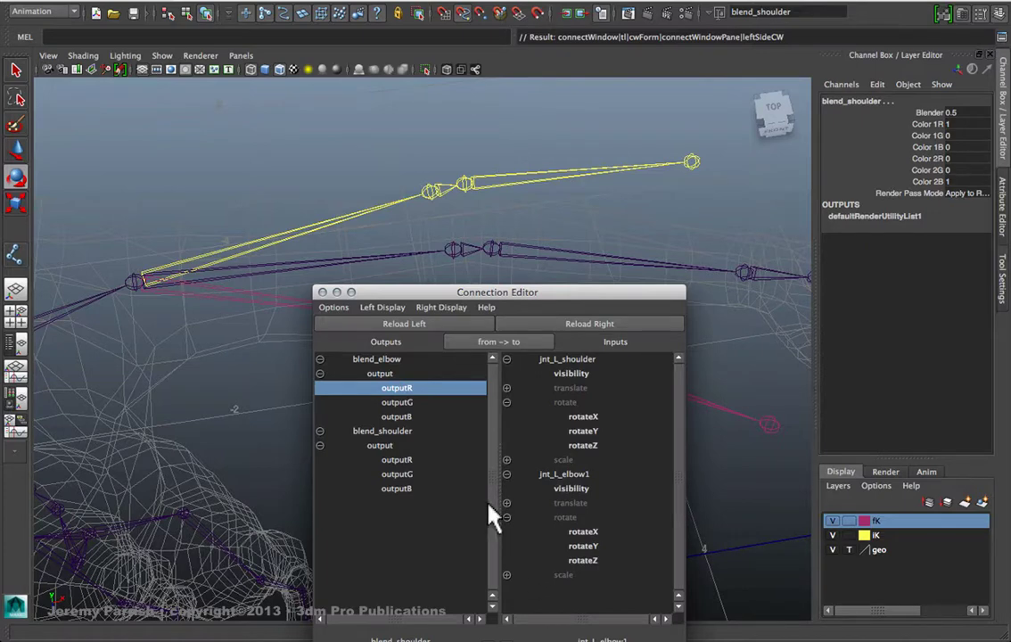
pyautogui.click(582, 532)
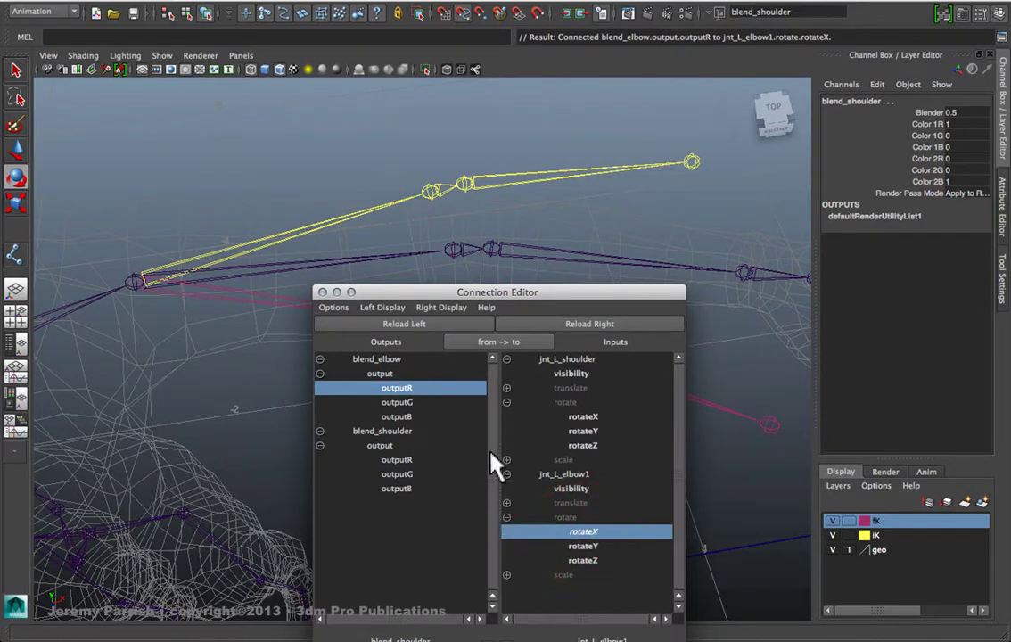
pyautogui.click(459, 402)
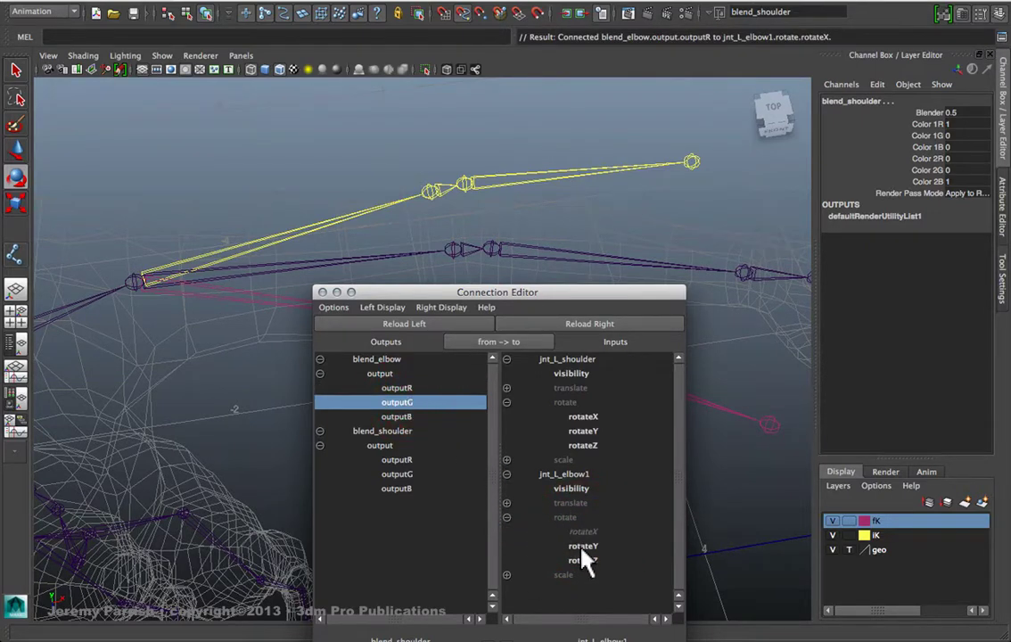
pyautogui.click(584, 546)
pyautogui.click(411, 416)
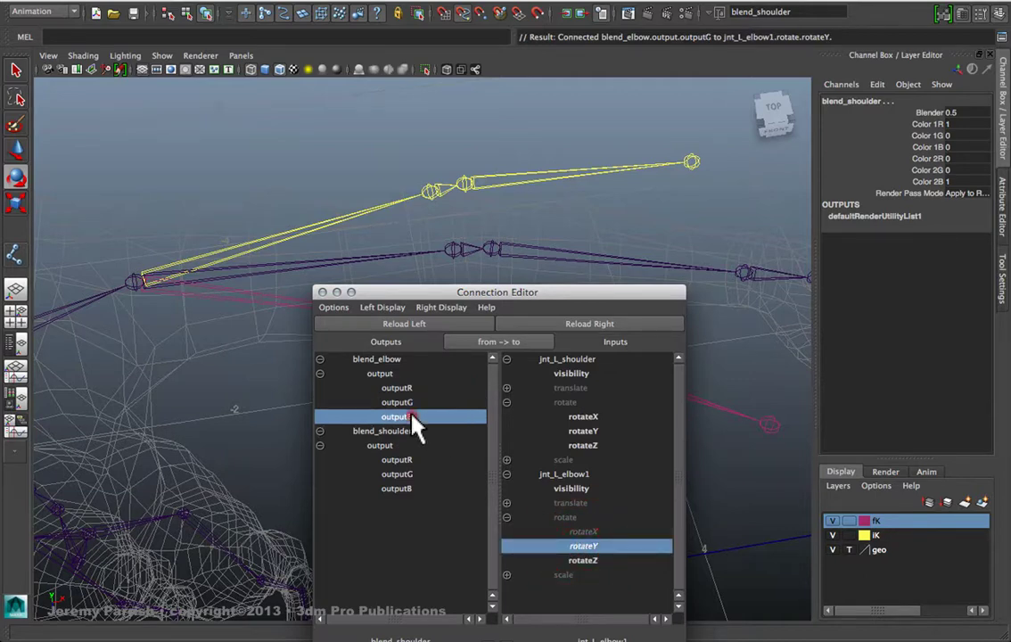
pyautogui.click(593, 559)
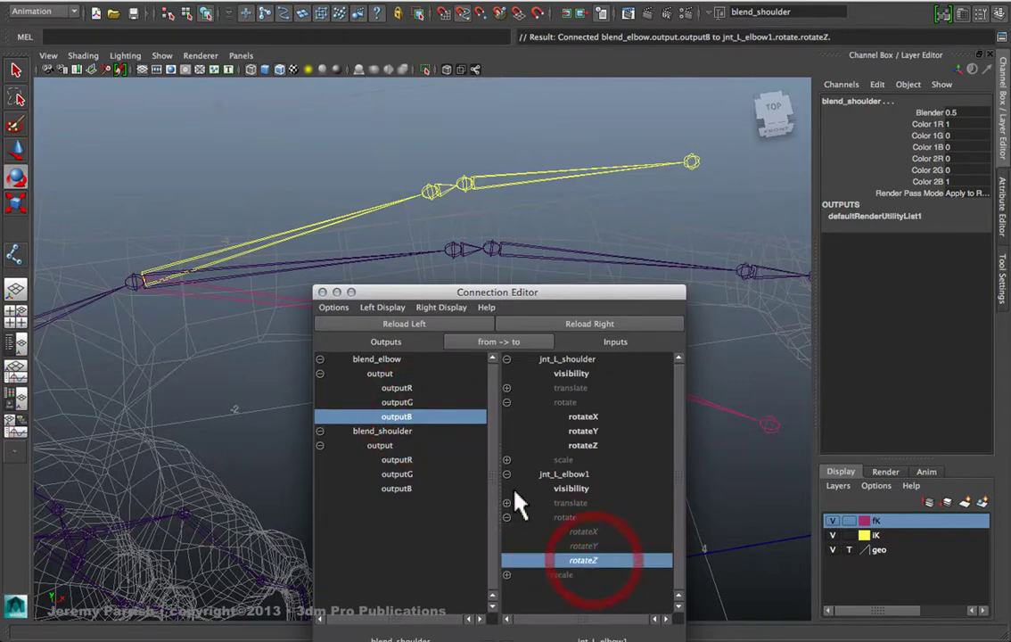
# Connect blend_shoulder outputR, G, B to jnt_L_shoulder rotateX, Y, Z
pyautogui.click(406, 460)
pyautogui.click(588, 415)
pyautogui.click(397, 474)
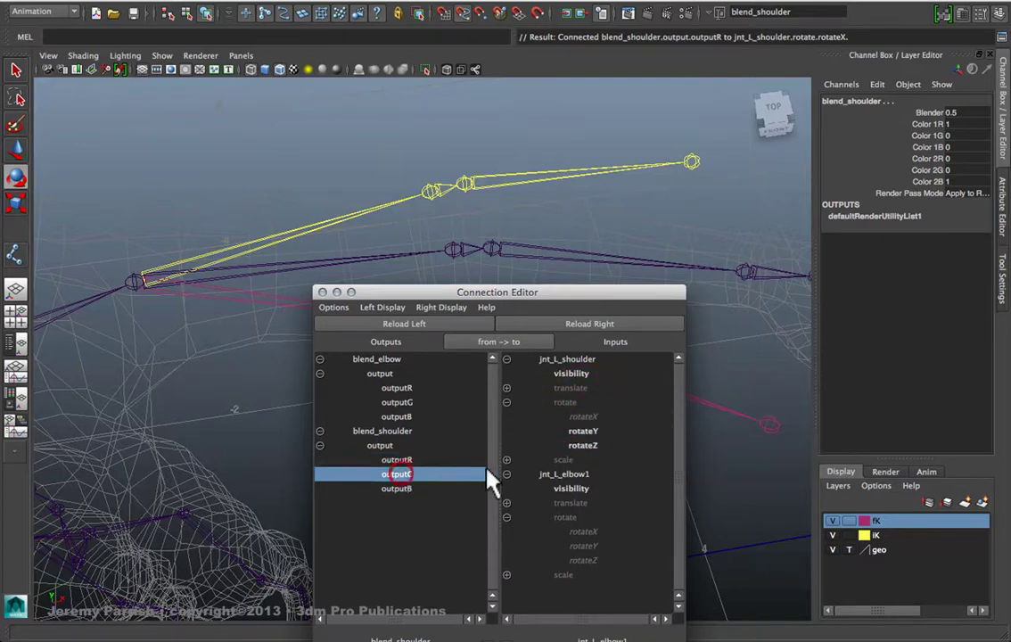
pyautogui.click(582, 430)
pyautogui.click(401, 488)
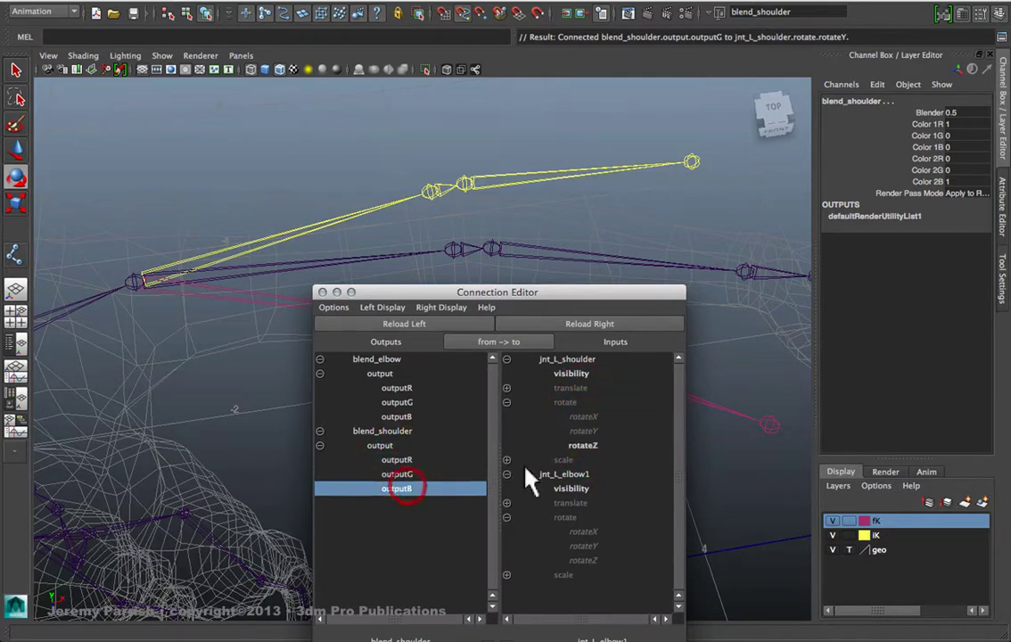
pyautogui.click(586, 445)
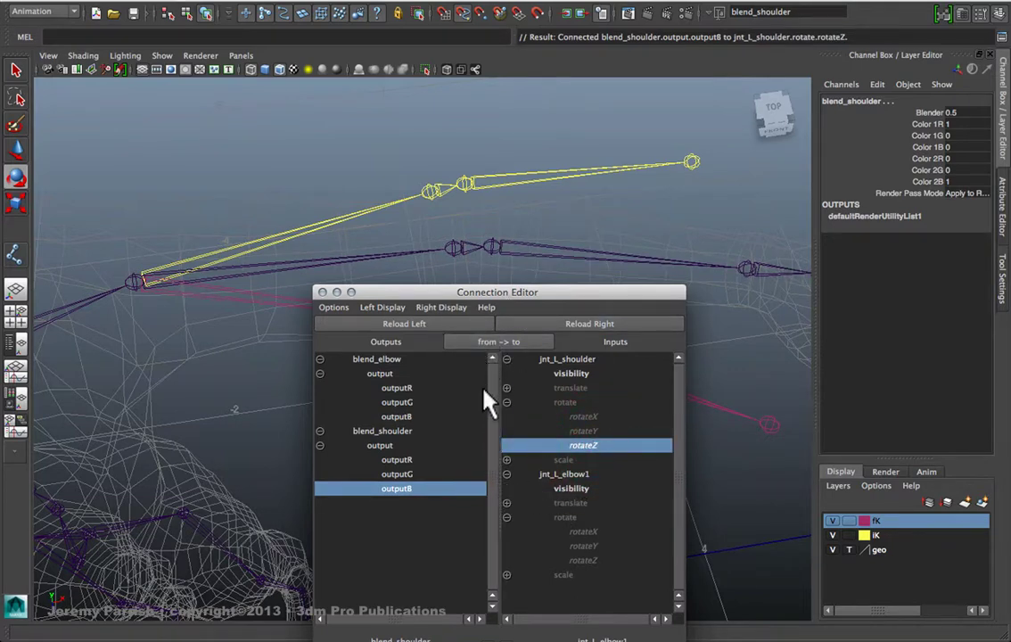
pyautogui.moveTo(386, 301); pyautogui.dragTo(555, 338)
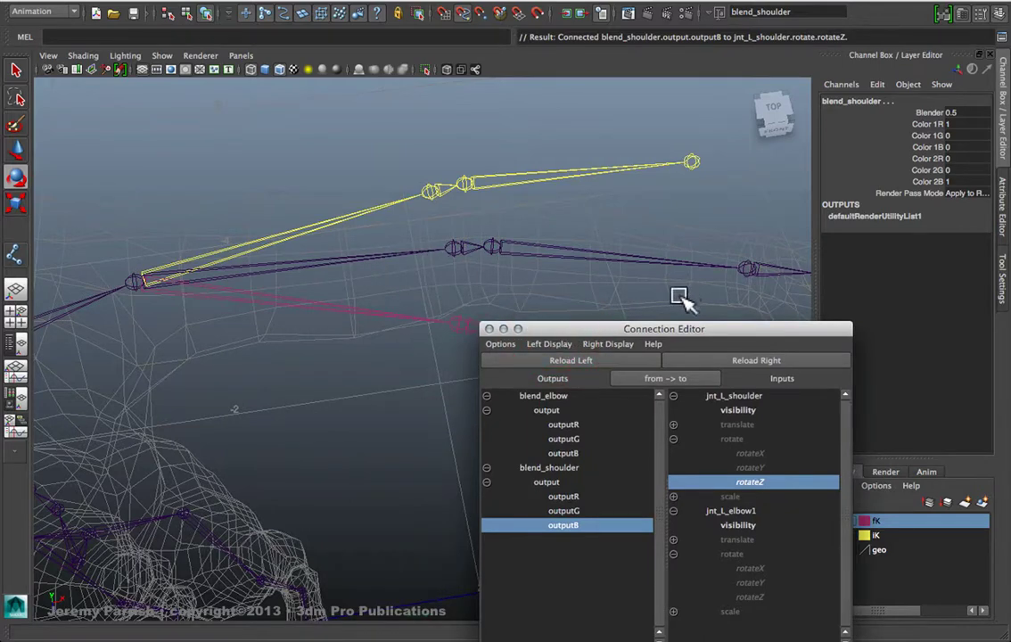
pyautogui.moveTo(636, 331); pyautogui.dragTo(737, 283)
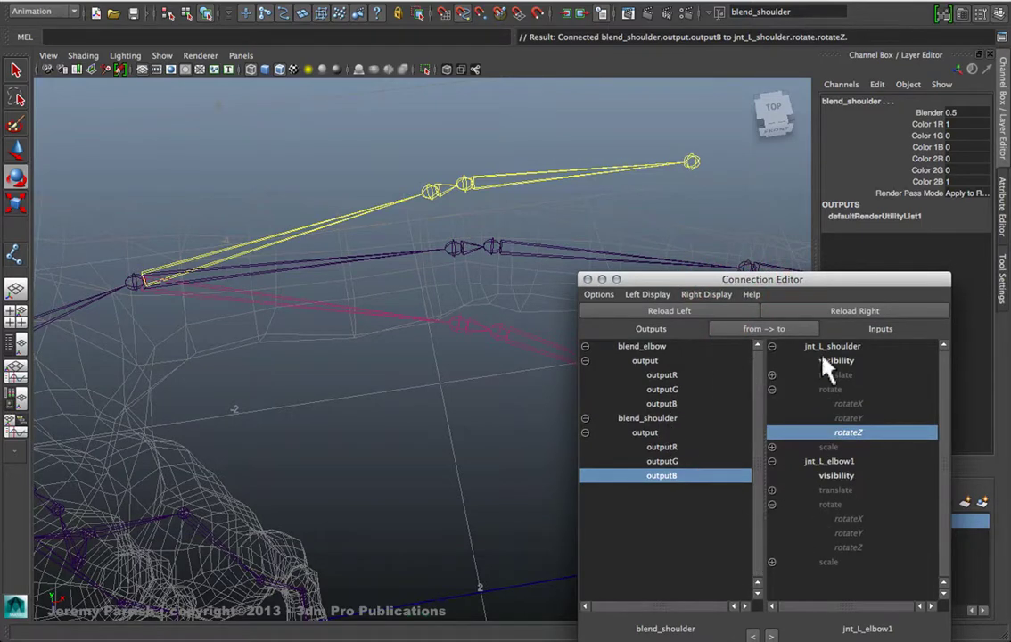
# Load both blend nodes as targets and ik_jnt_L_shoulder as the Connection Editor source
pyautogui.click(838, 311)
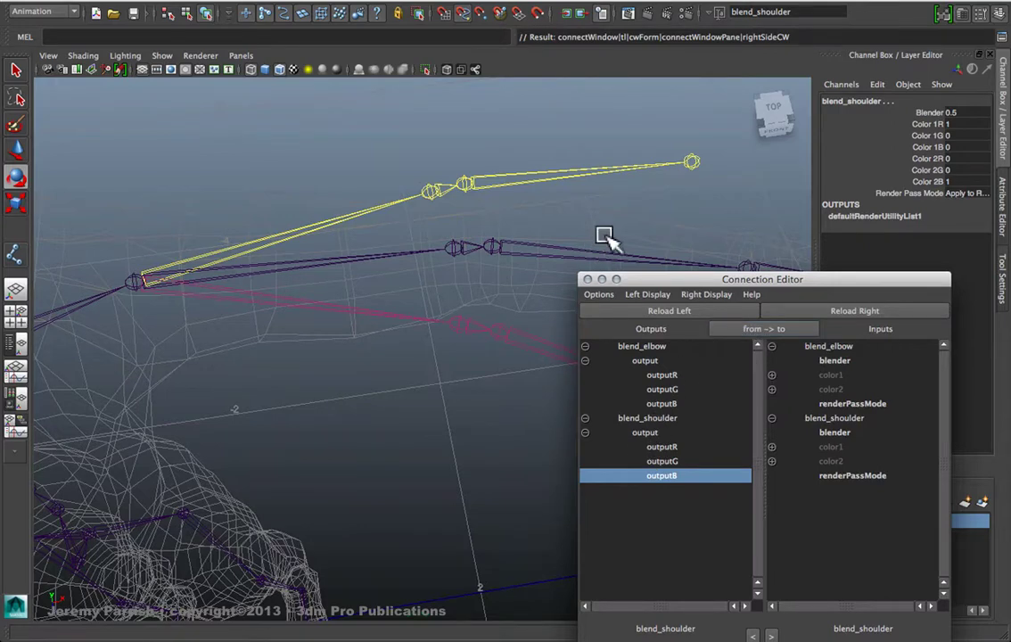
pyautogui.click(324, 222)
pyautogui.click(520, 182)
pyautogui.click(392, 313)
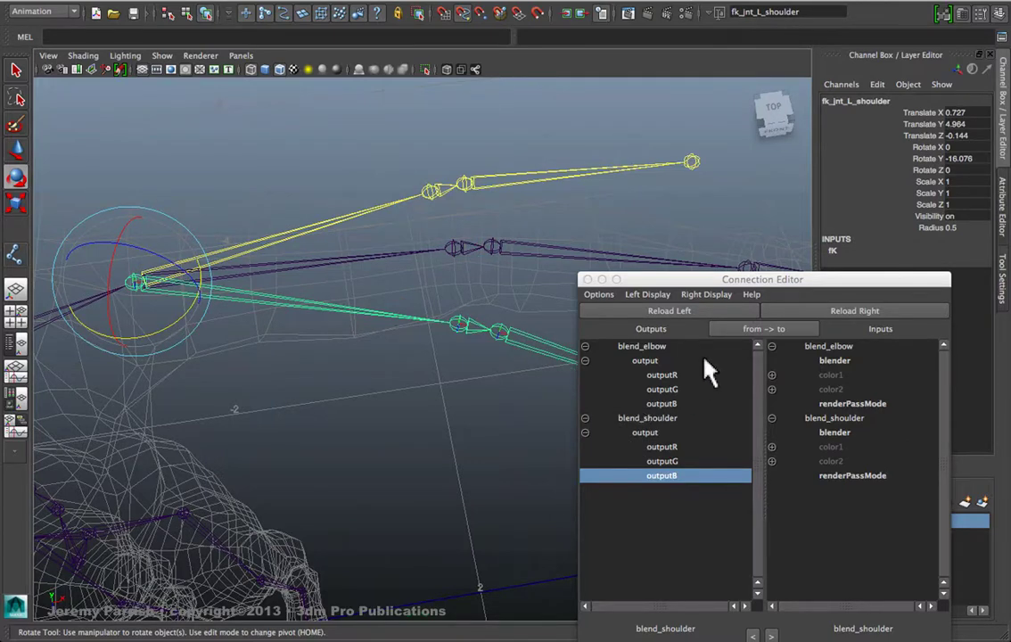
pyautogui.moveTo(710, 279); pyautogui.dragTo(781, 265)
pyautogui.click(292, 236)
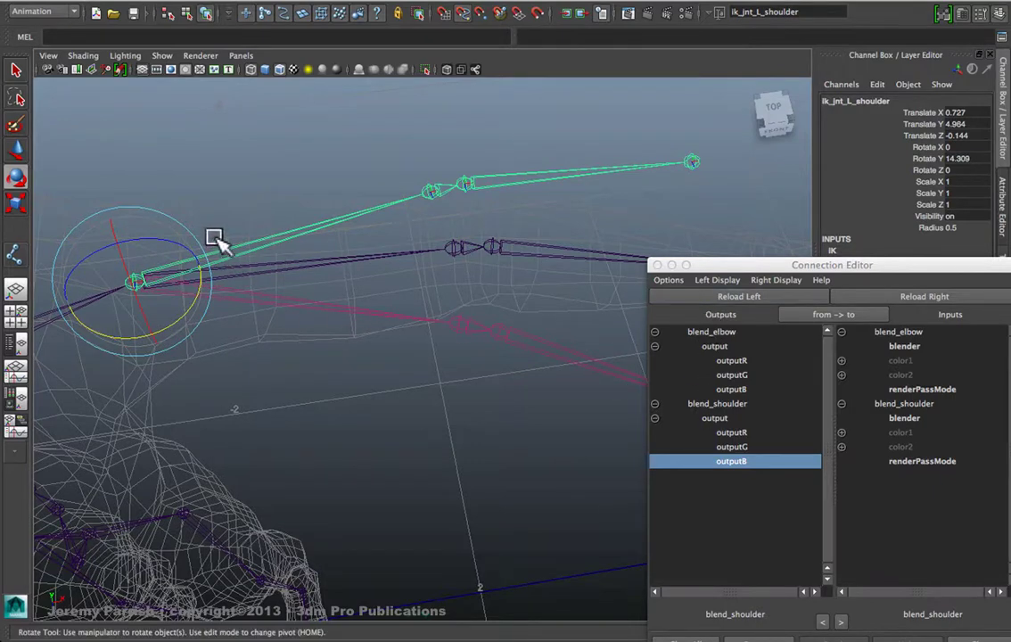
pyautogui.click(676, 300)
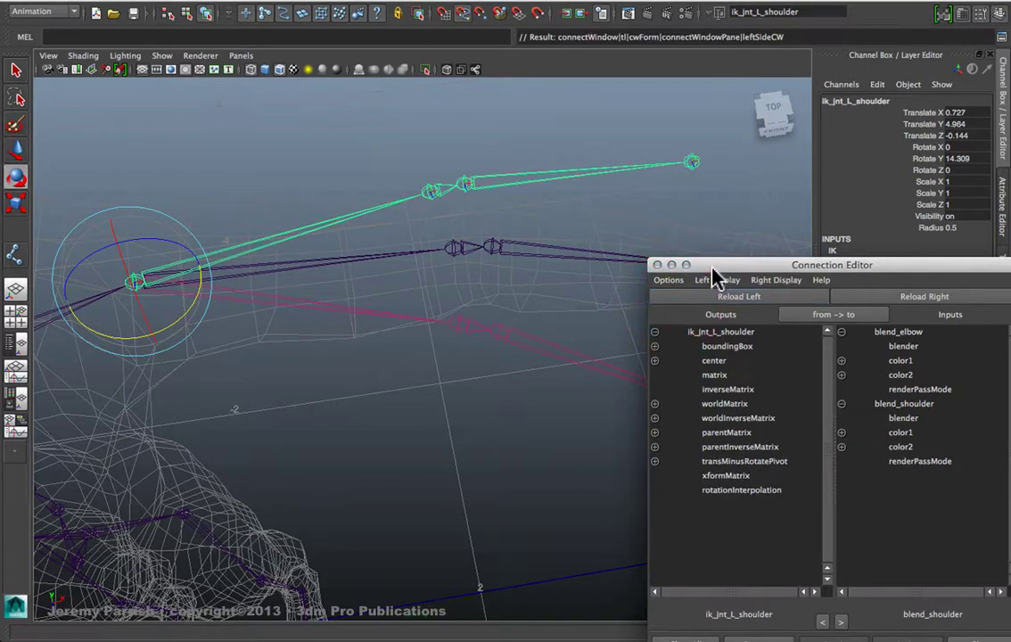
pyautogui.moveTo(717, 267); pyautogui.dragTo(543, 238)
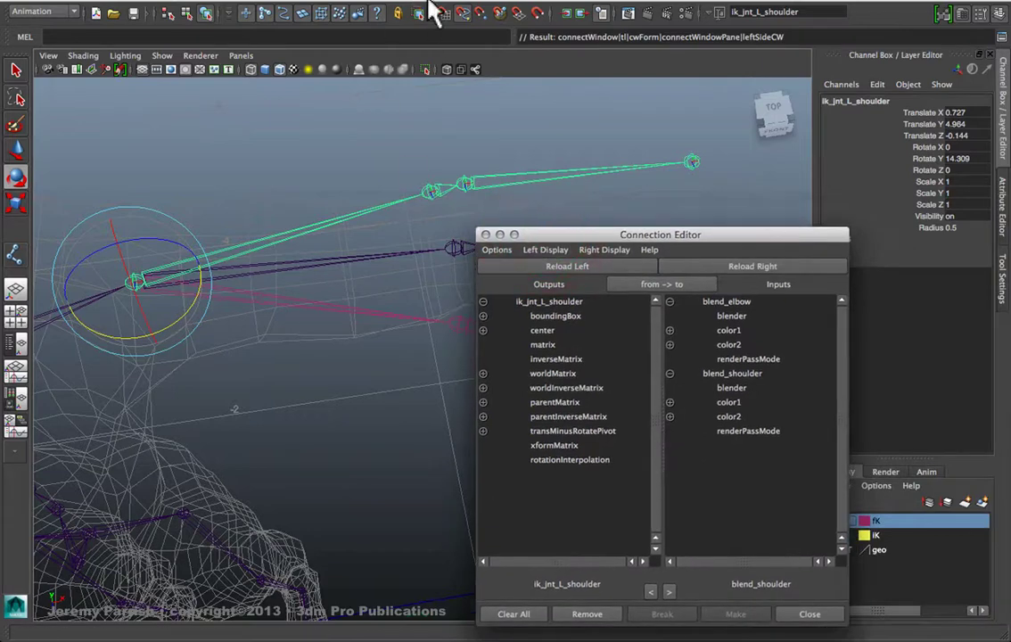
# Reopen Hypershade, marquee-select both blend nodes and reload them as Connection Editor targets
pyautogui.click(294, 2)
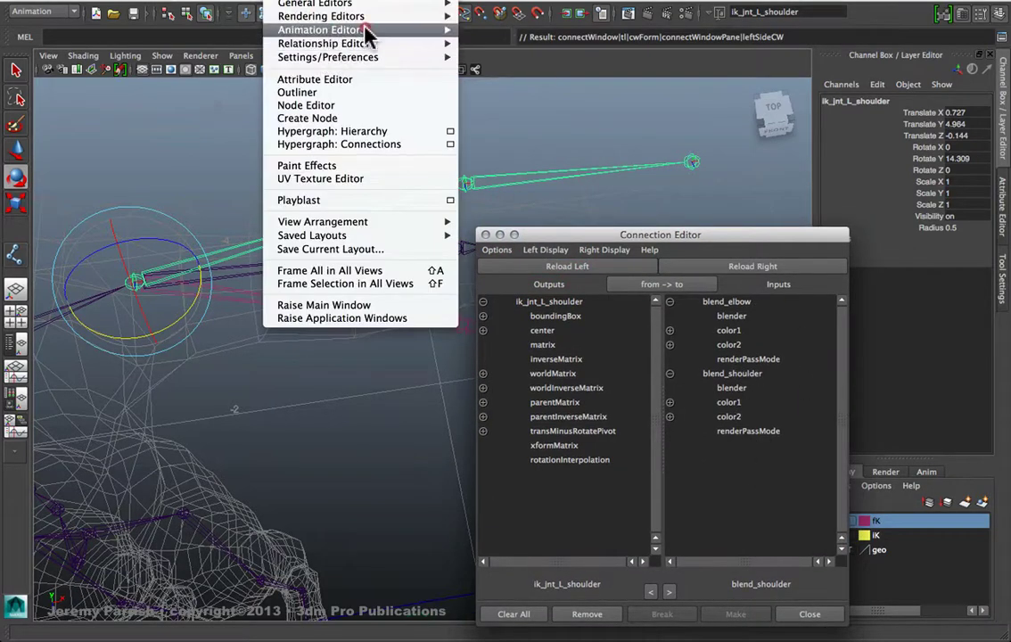
pyautogui.moveTo(406, 22)
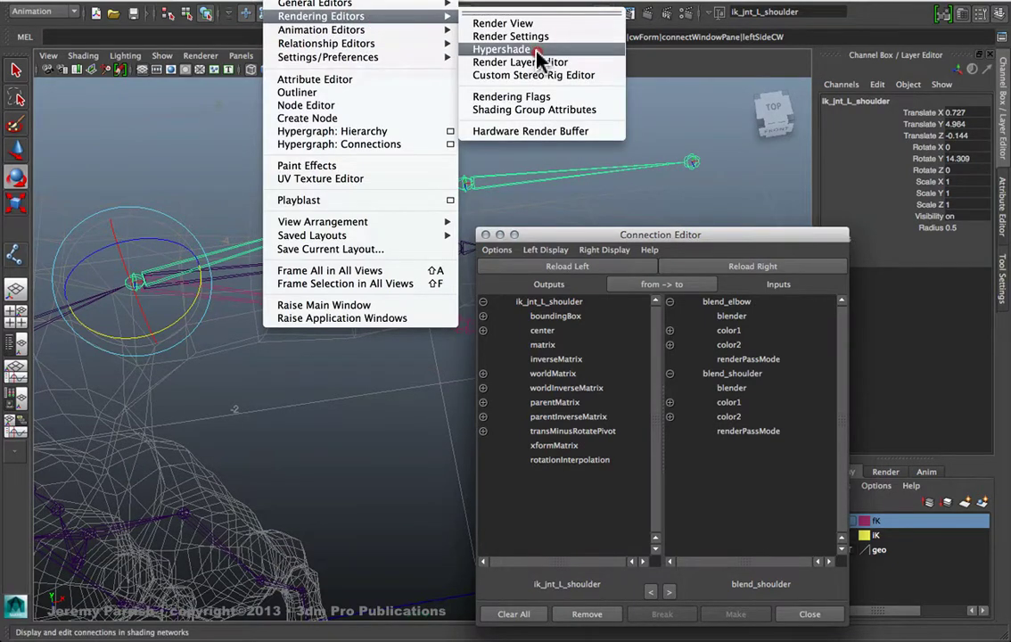
pyautogui.click(504, 50)
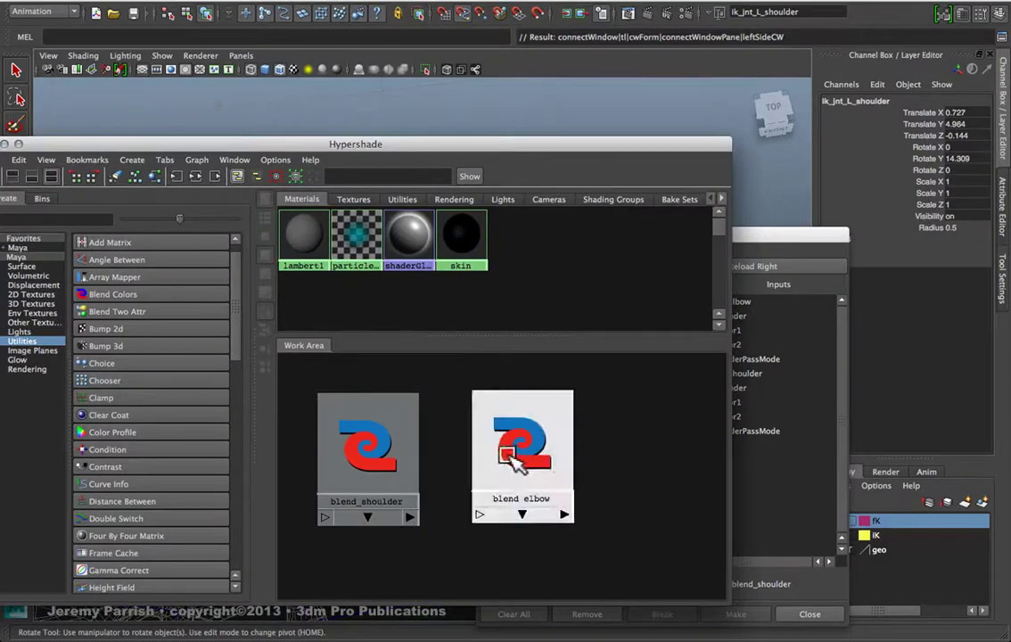
pyautogui.click(367, 441)
pyautogui.moveTo(333, 374); pyautogui.dragTo(571, 519)
pyautogui.moveTo(533, 146); pyautogui.dragTo(384, 187)
pyautogui.click(763, 235)
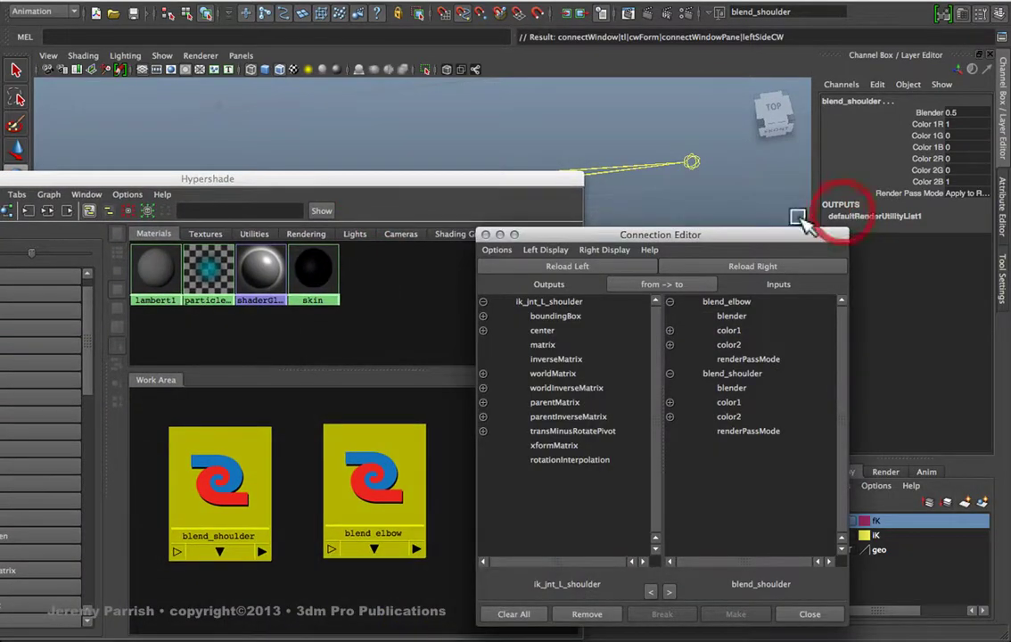
pyautogui.moveTo(796, 230); pyautogui.dragTo(946, 161)
pyautogui.click(907, 198)
pyautogui.click(900, 197)
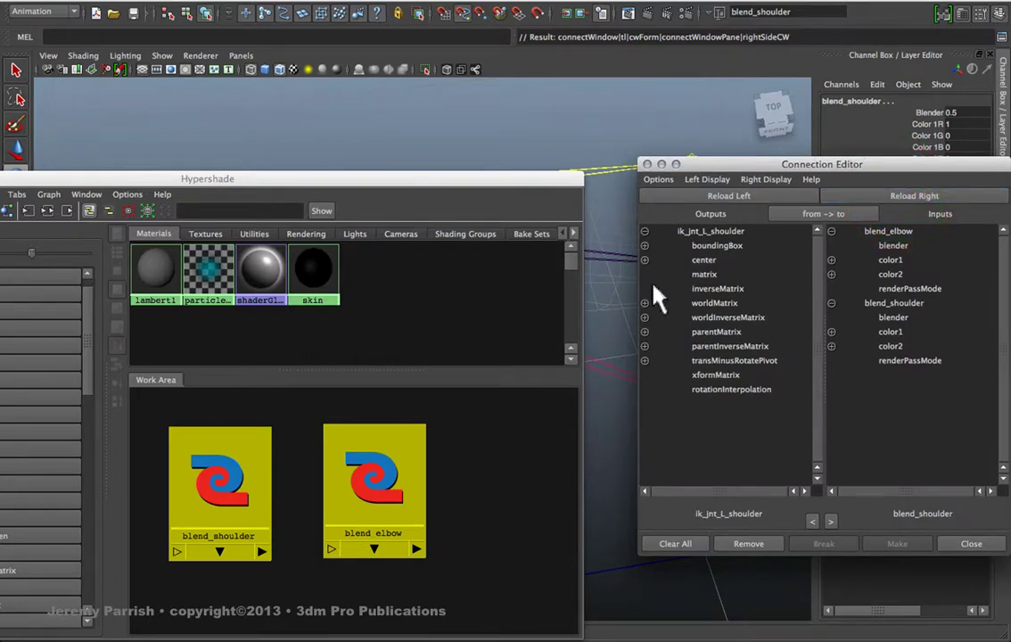
pyautogui.moveTo(147, 180); pyautogui.dragTo(316, 201)
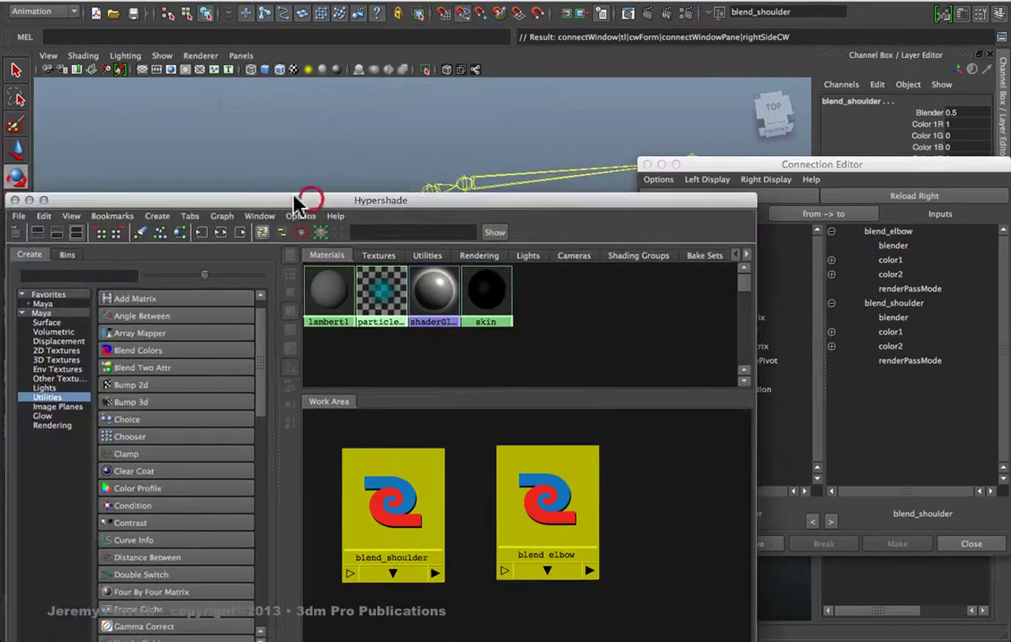
# Close Hypershade and set the source list to readable, keyable attributes with rotate expanded
pyautogui.click(13, 199)
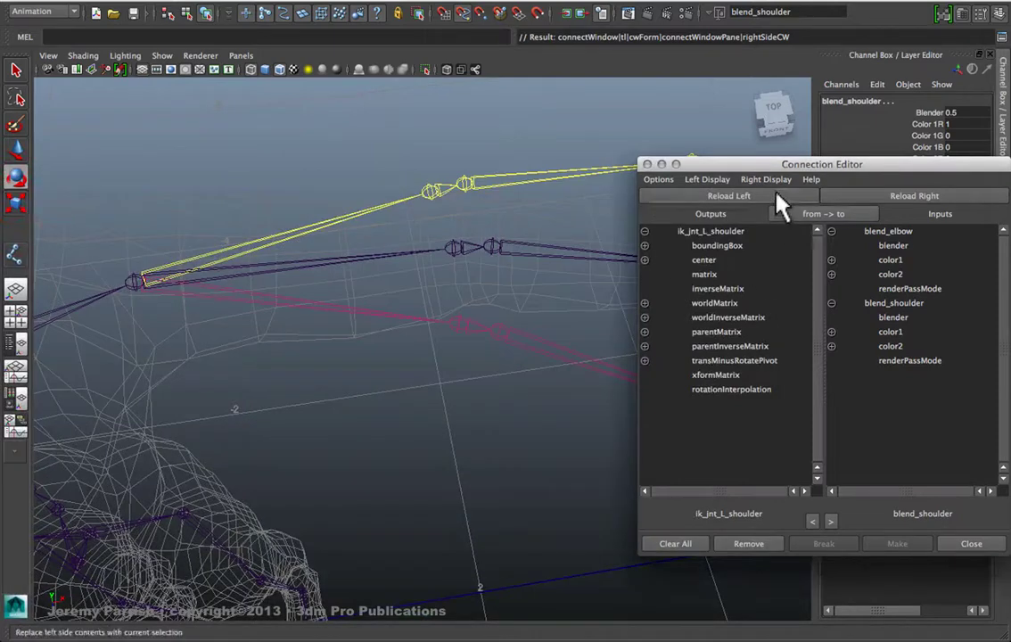
pyautogui.moveTo(781, 164); pyautogui.dragTo(696, 208)
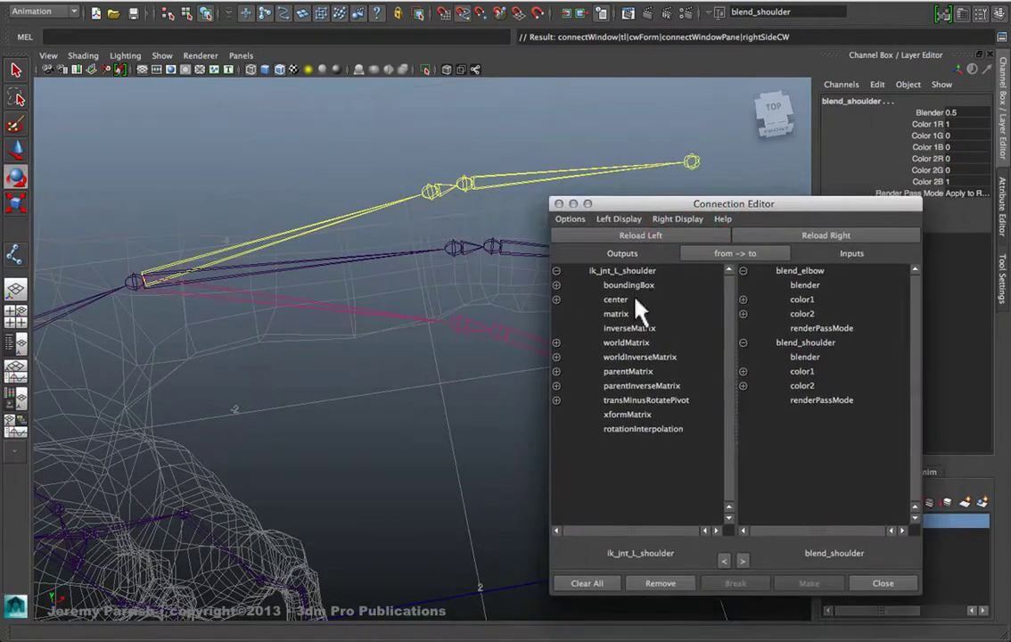
pyautogui.click(617, 218)
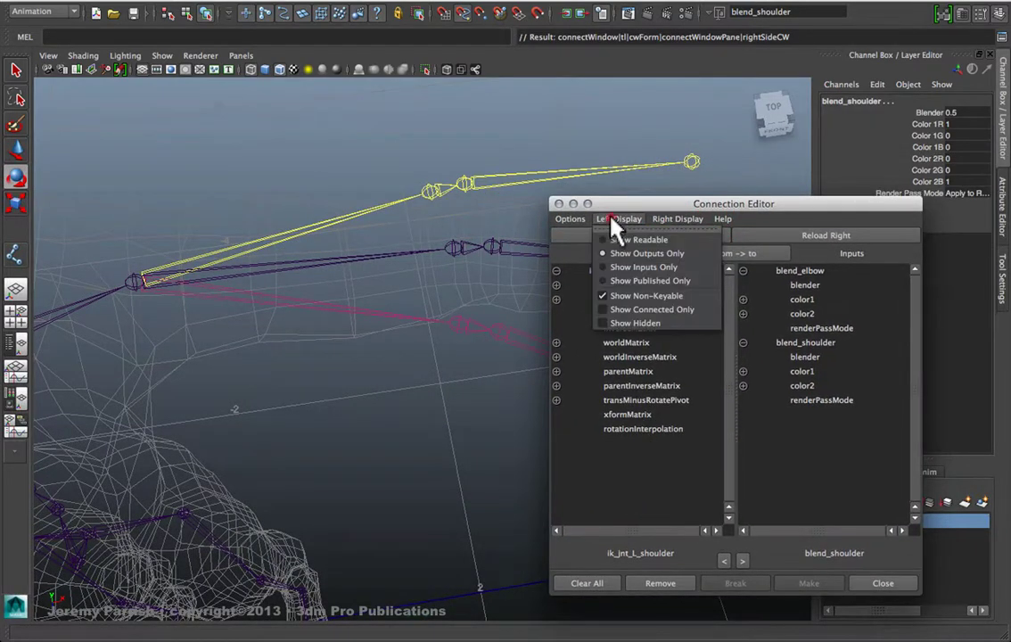
pyautogui.click(638, 239)
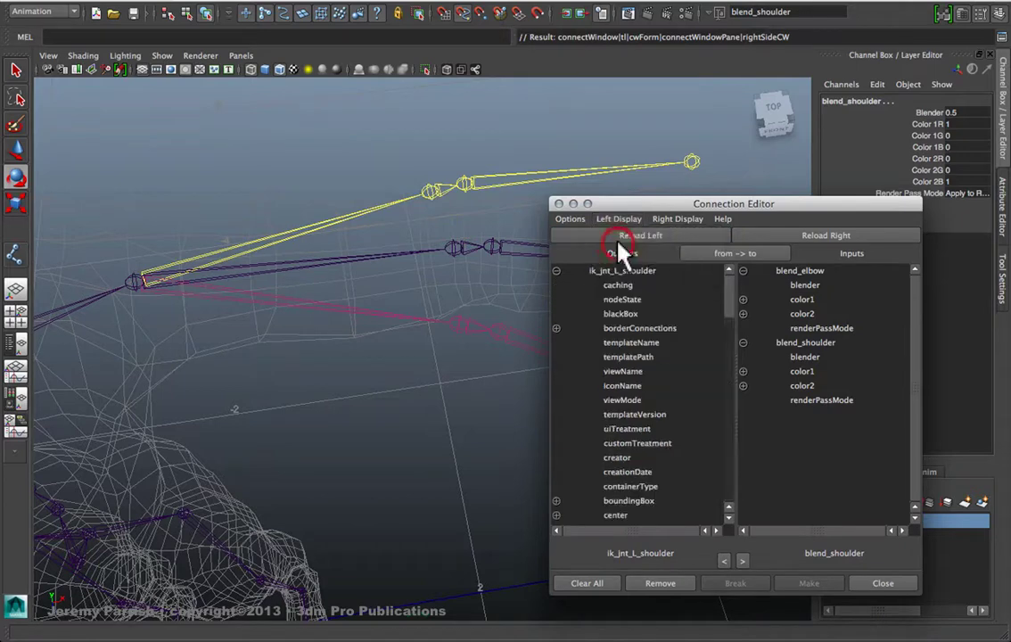
pyautogui.click(618, 219)
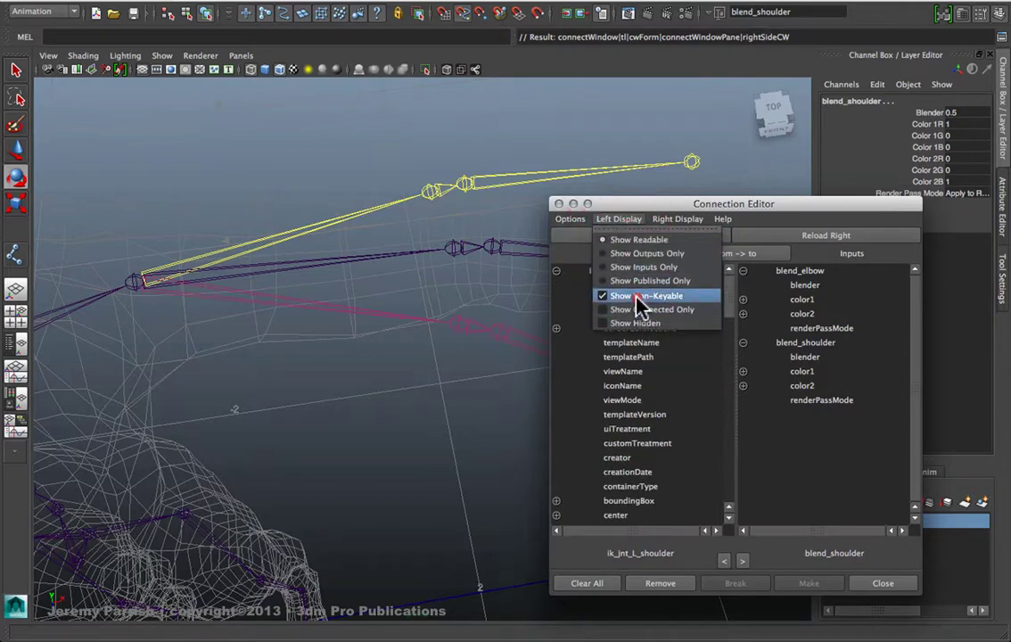
pyautogui.click(640, 297)
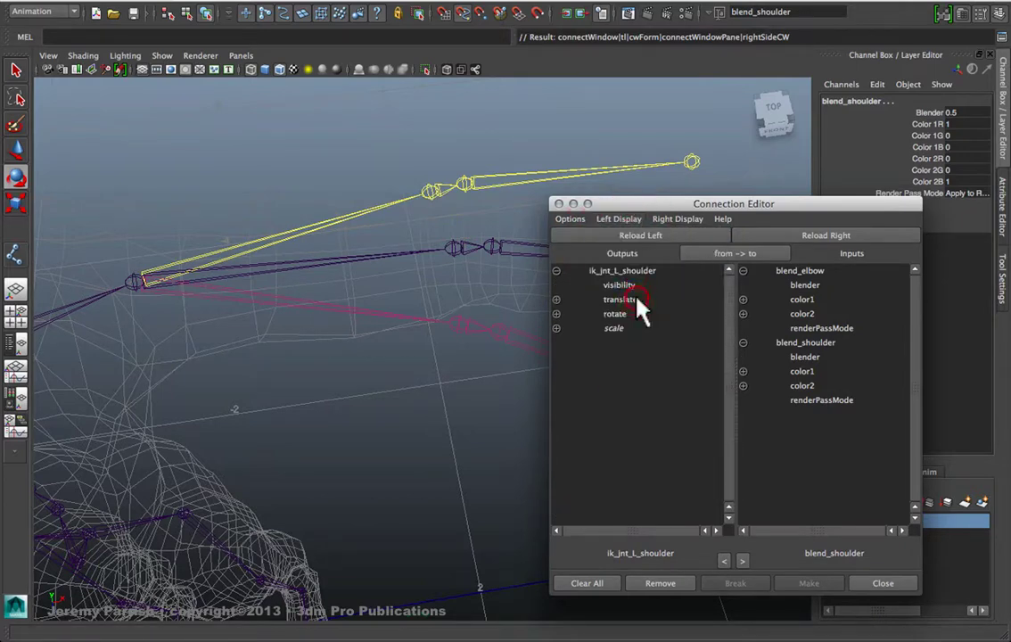
pyautogui.click(556, 314)
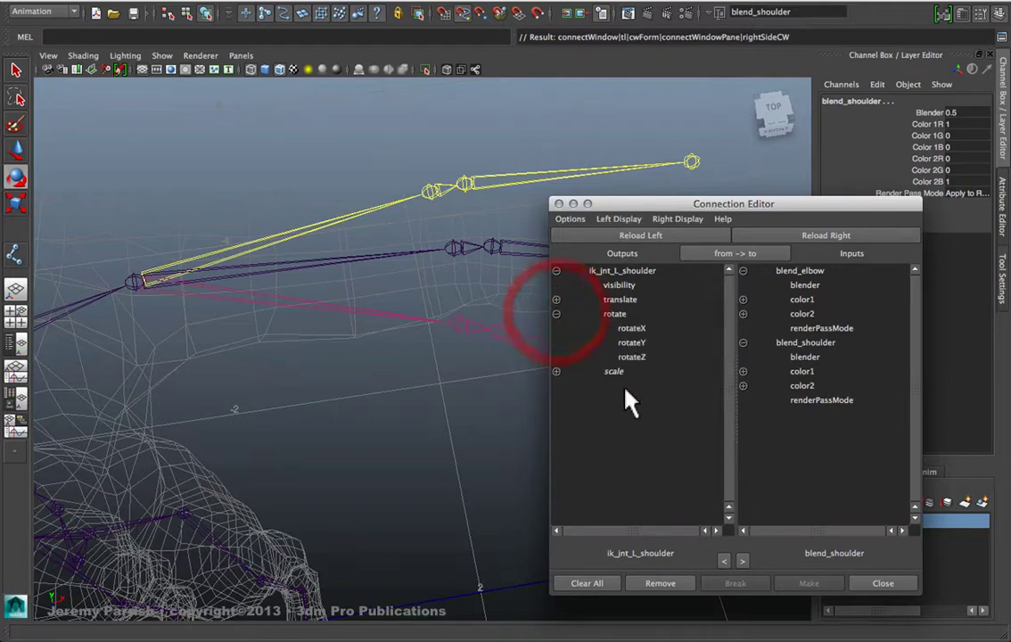
pyautogui.click(635, 328)
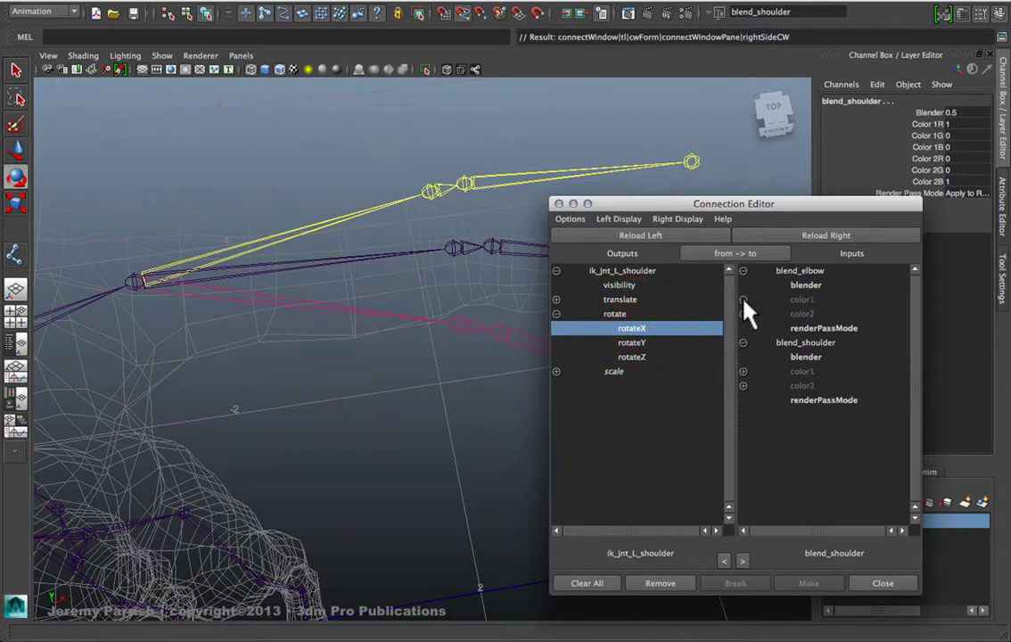
# Connect ik_jnt_L_shoulder rotateX, Y, Z into blend_shoulder color1R, G, B
pyautogui.click(743, 301)
pyautogui.click(744, 300)
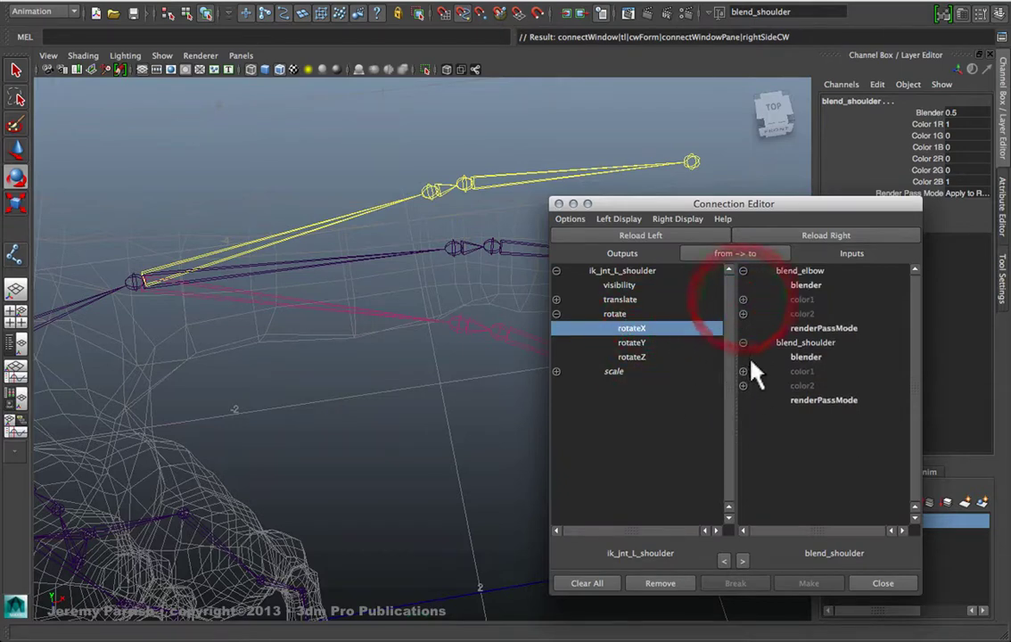
pyautogui.click(743, 371)
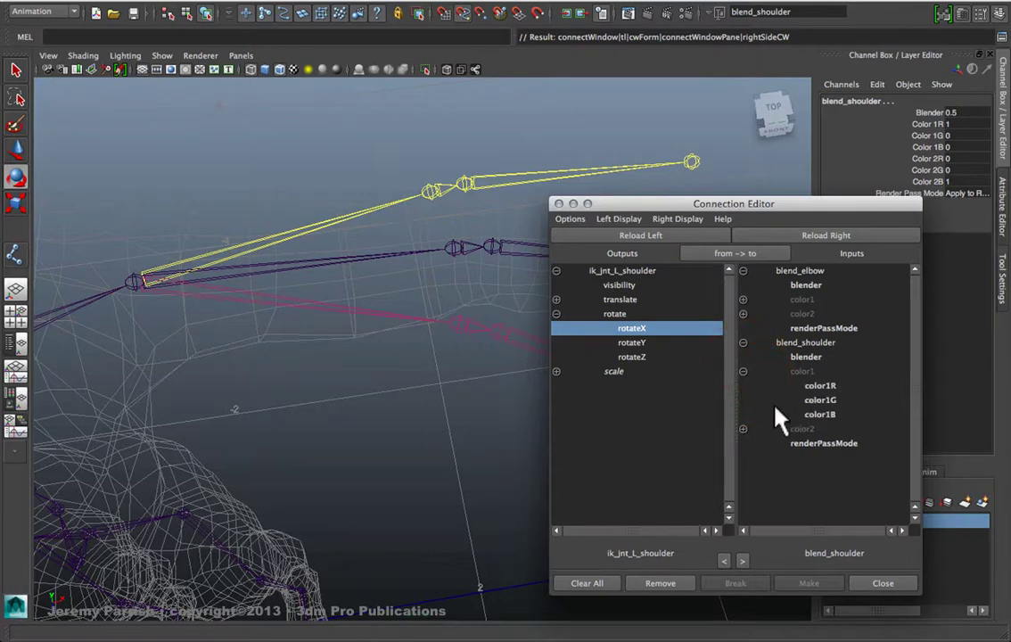
pyautogui.click(816, 386)
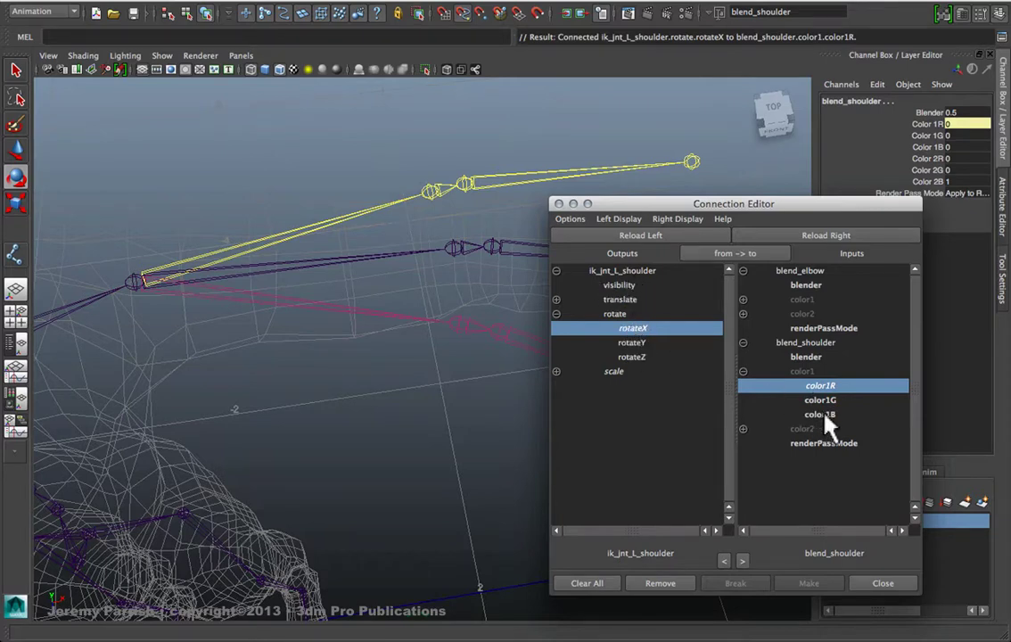
pyautogui.click(631, 343)
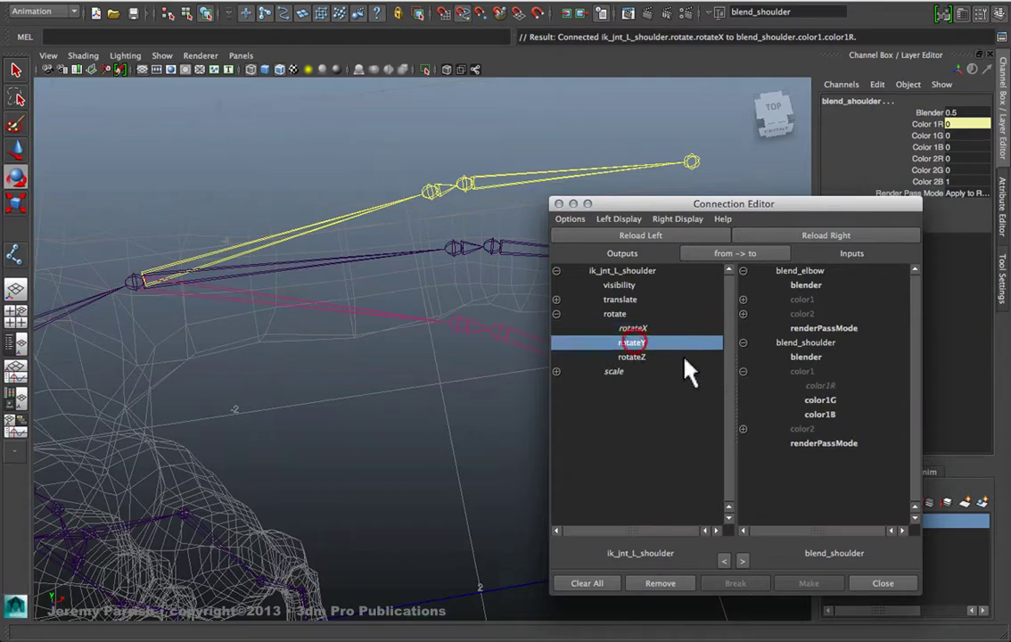
pyautogui.click(820, 400)
pyautogui.click(641, 358)
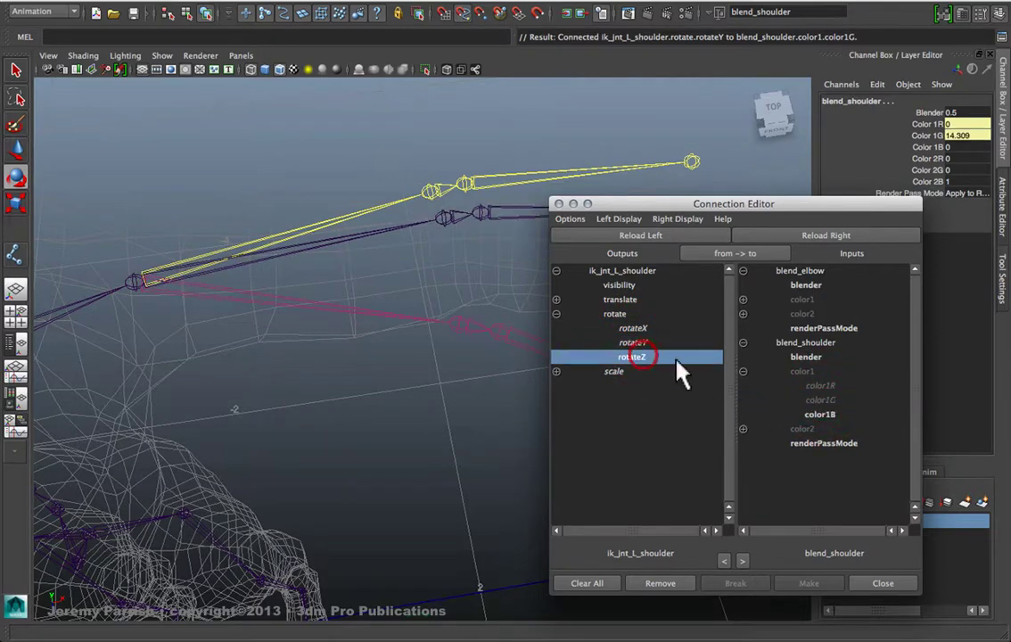
pyautogui.click(825, 414)
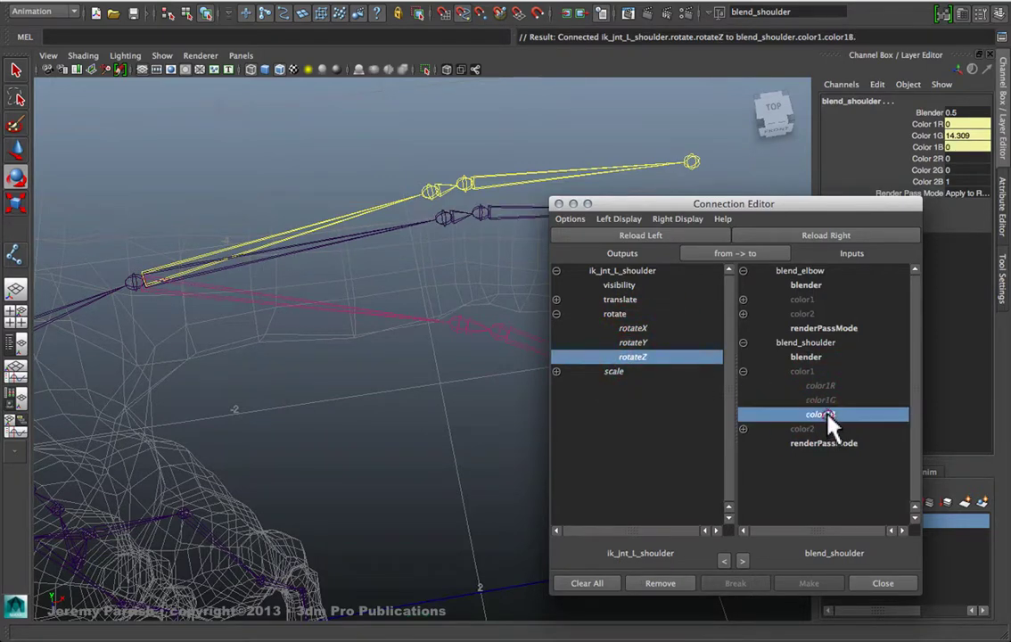
pyautogui.click(928, 112)
# Slide blend_shoulder's Blender from 0 to 1 to test, then select the FK shoulder for rotating
pyautogui.moveTo(659, 125); pyautogui.dragTo(638, 131, button='middle')
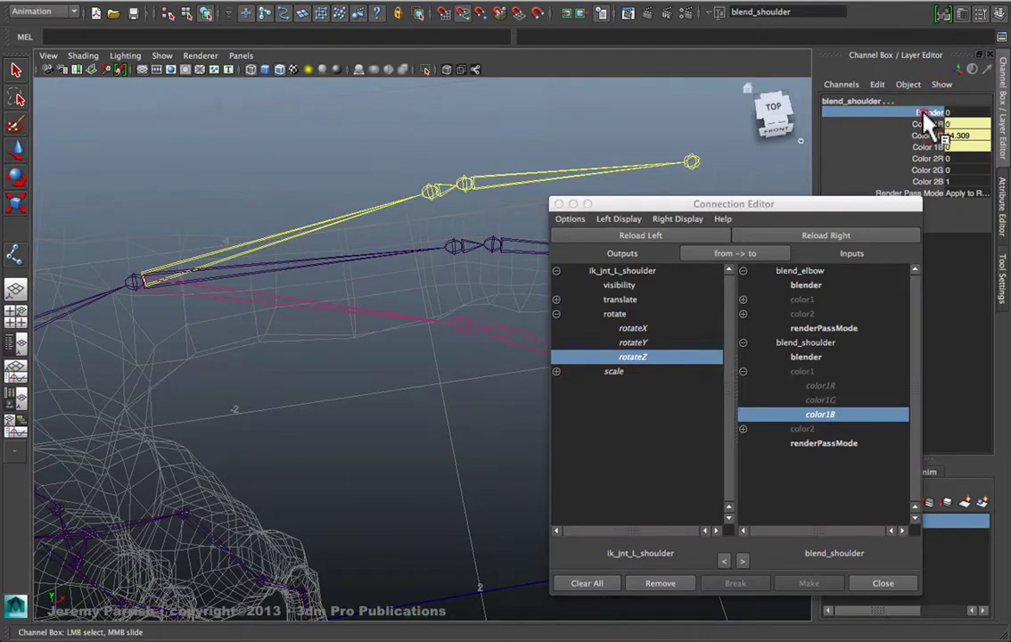
pyautogui.moveTo(506, 158); pyautogui.dragTo(464, 218, button='middle')
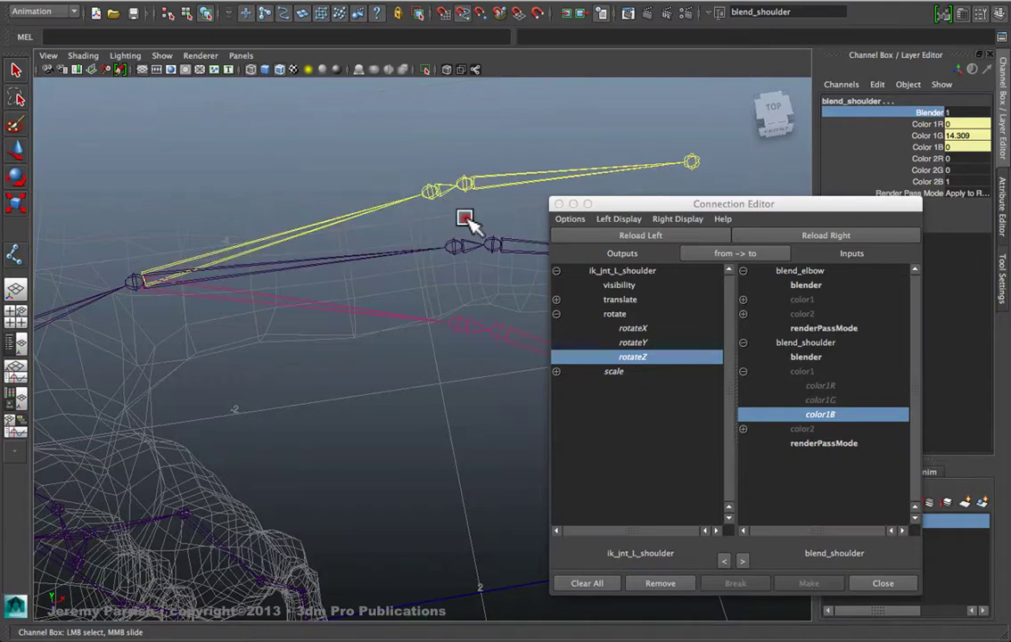
pyautogui.click(310, 228)
pyautogui.press('e')
pyautogui.click(317, 310)
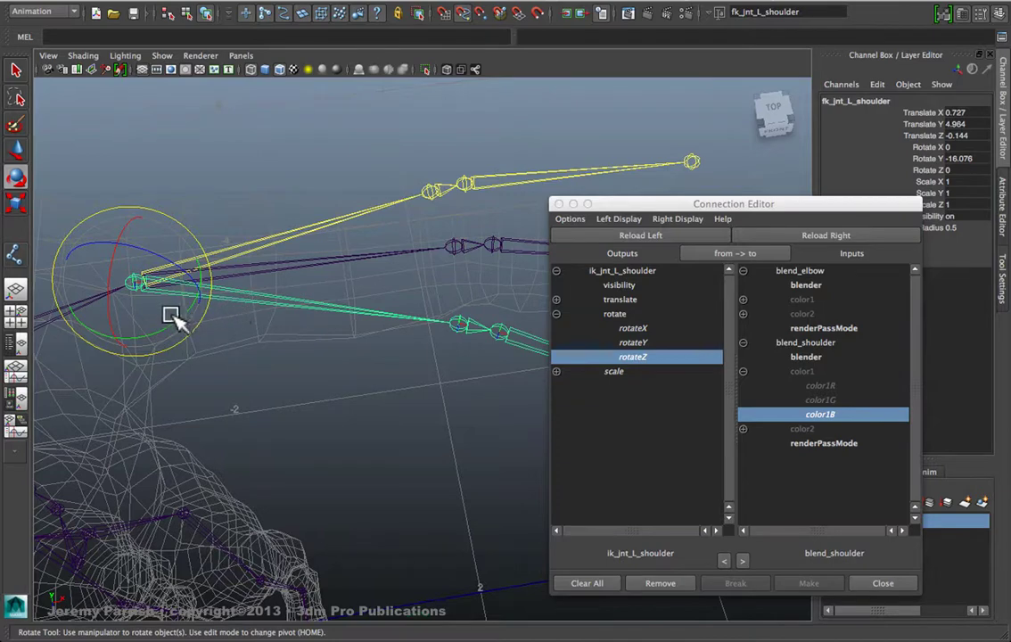
# Select the bind joint jnt_L_shoulder to inspect its connected rotate channels
pyautogui.click(299, 231)
pyautogui.click(289, 305)
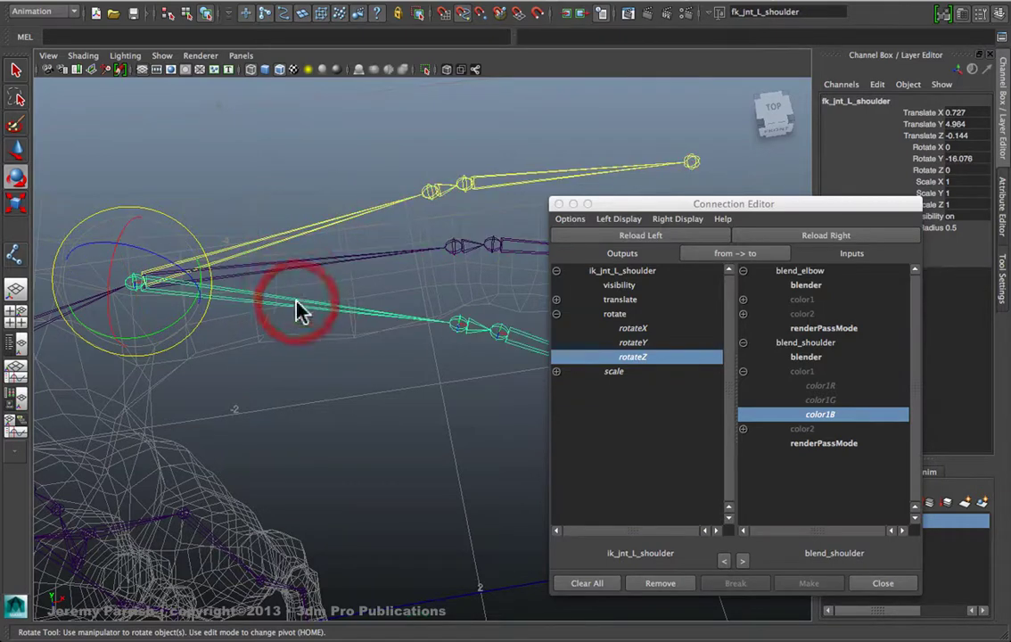
pyautogui.click(326, 264)
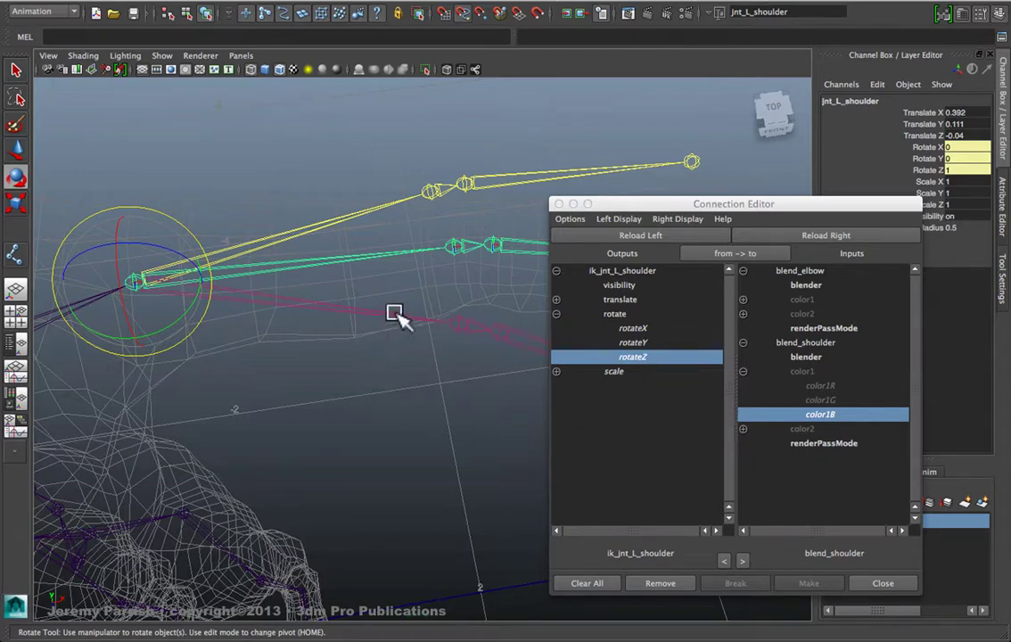
# Load fk_jnt_L_shoulder as the source, expanding its rotate and blend_shoulder's color2 inputs
pyautogui.click(392, 307)
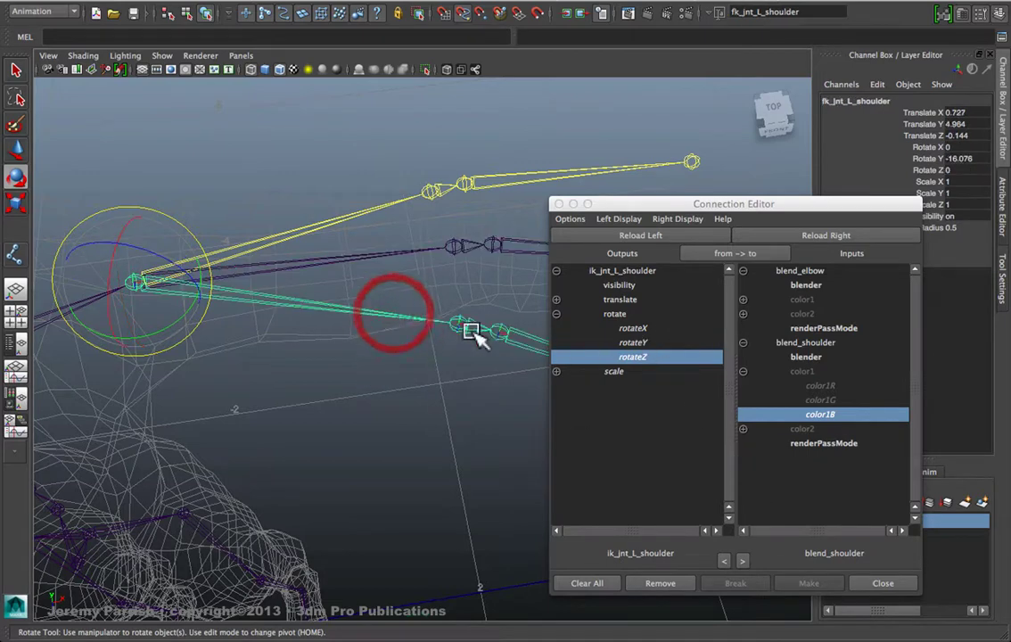
pyautogui.click(611, 232)
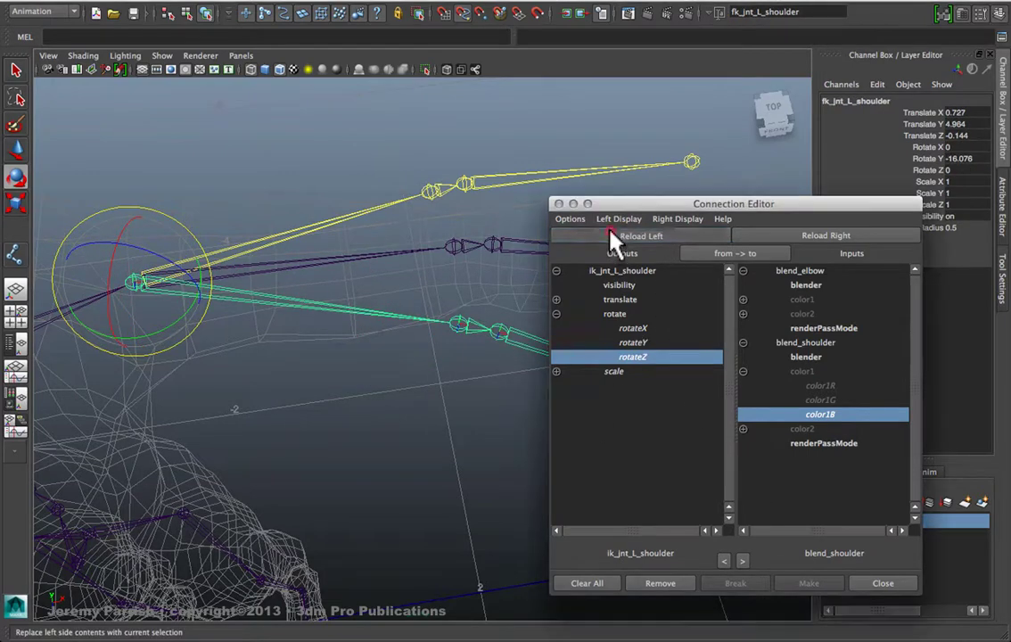
pyautogui.click(556, 314)
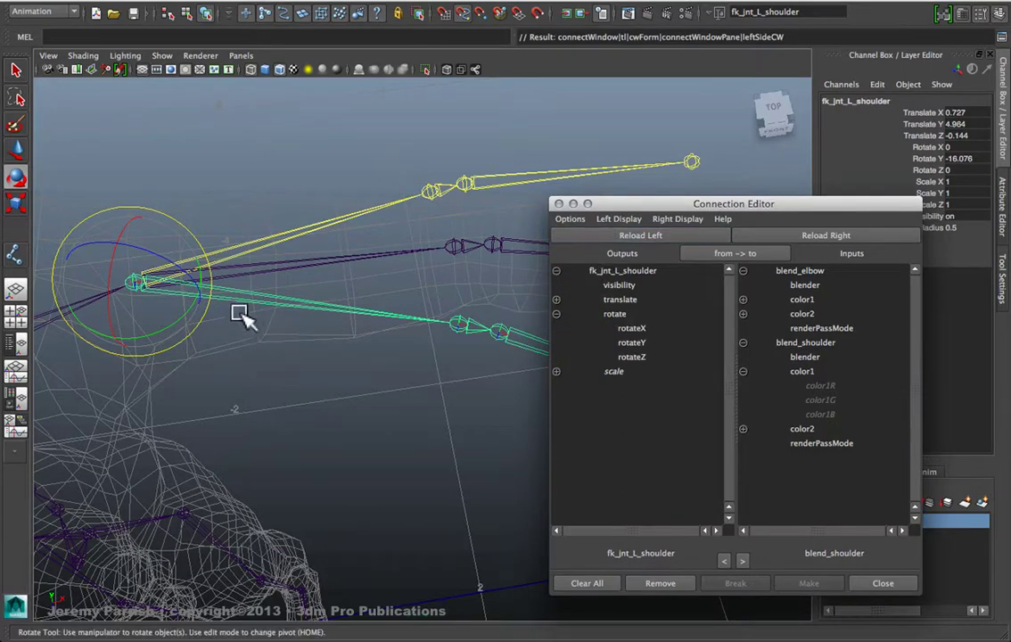
pyautogui.click(631, 328)
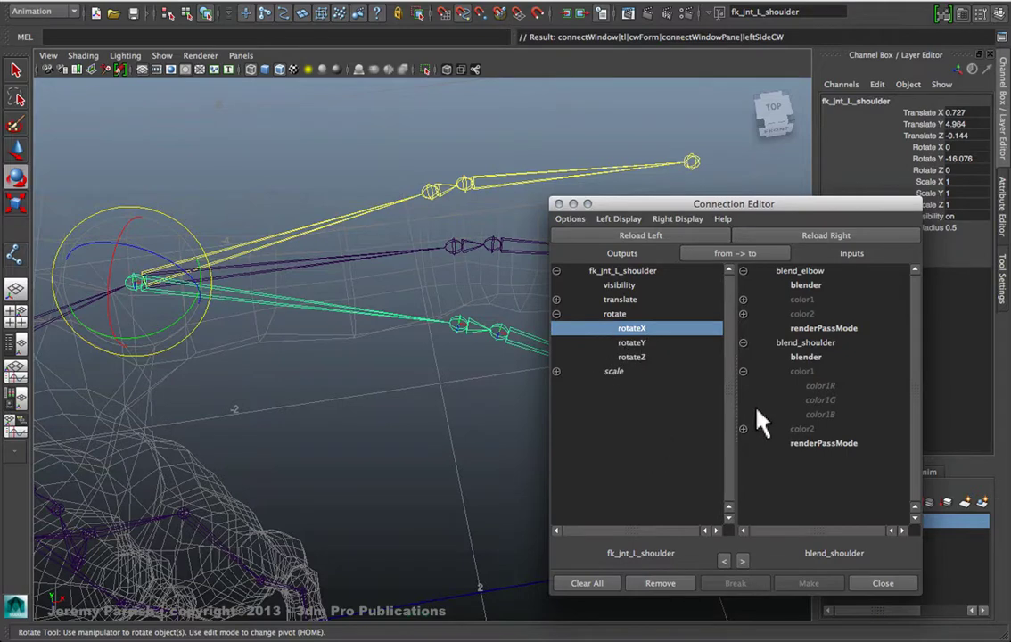
pyautogui.click(743, 371)
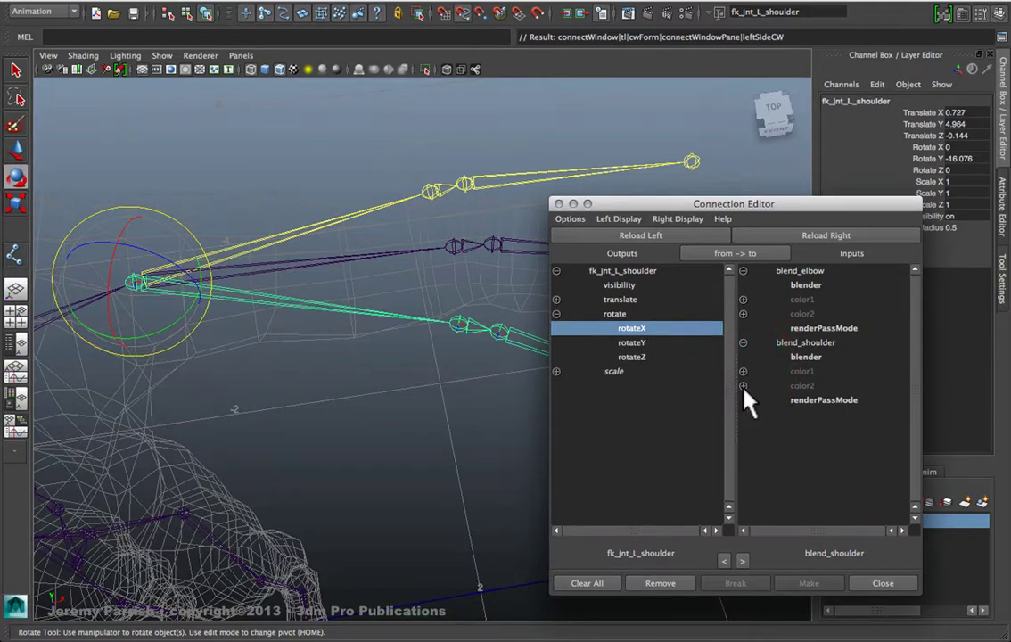
pyautogui.click(743, 385)
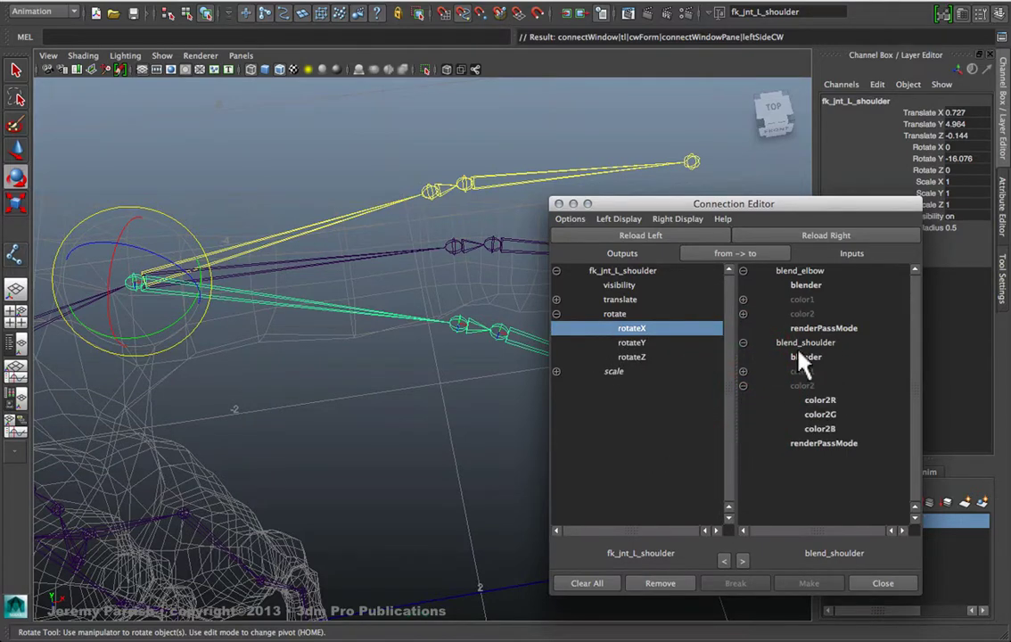
# Connect fk_jnt_L_shoulder rotateX, Y, Z into blend_shoulder color2R, G, B
pyautogui.click(628, 330)
pyautogui.click(820, 399)
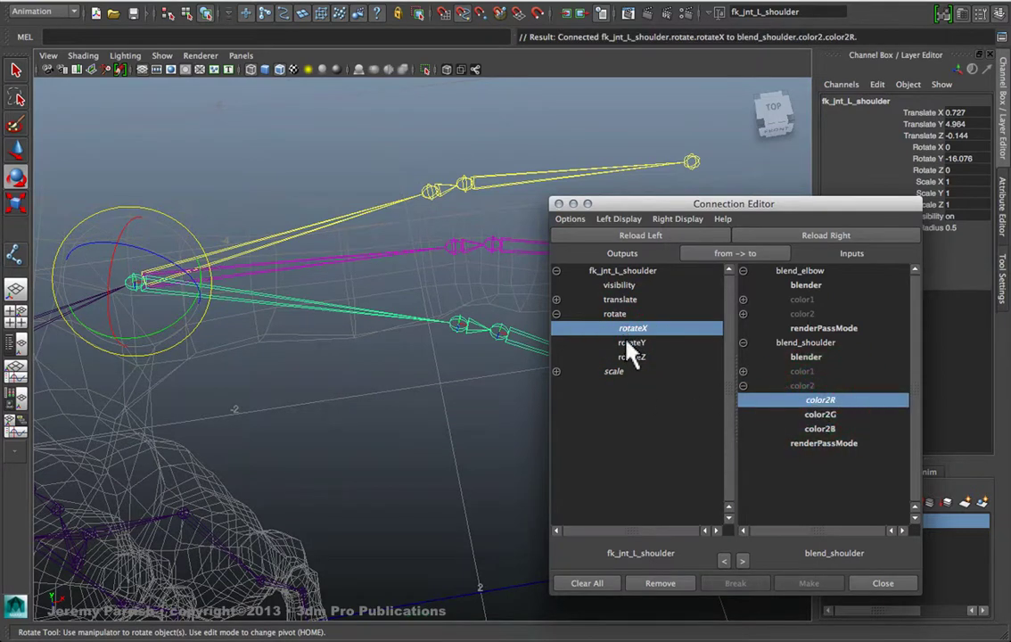
pyautogui.click(632, 344)
pyautogui.click(811, 414)
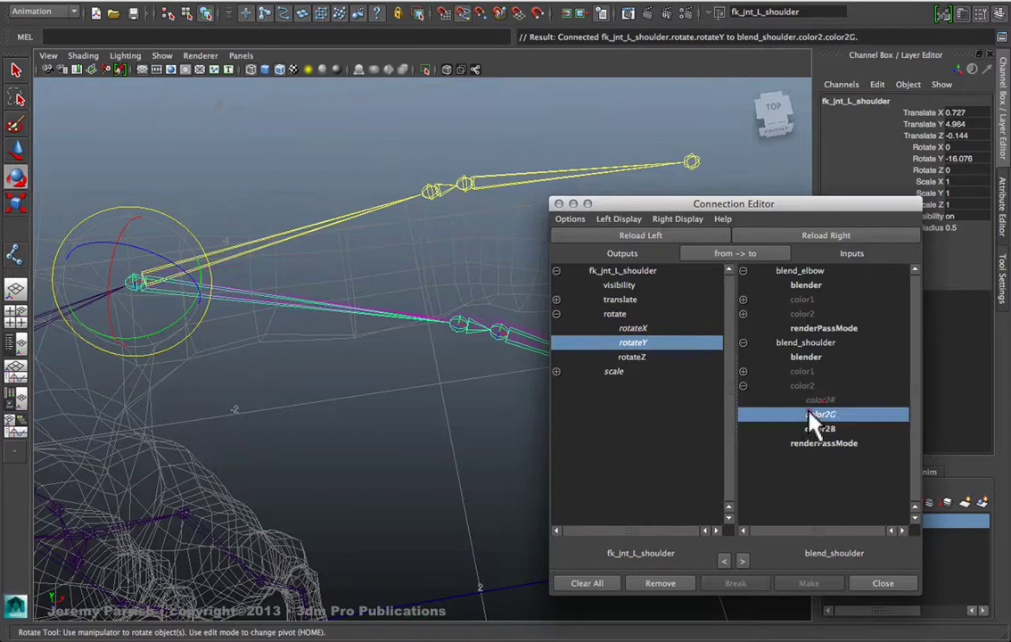
pyautogui.click(636, 357)
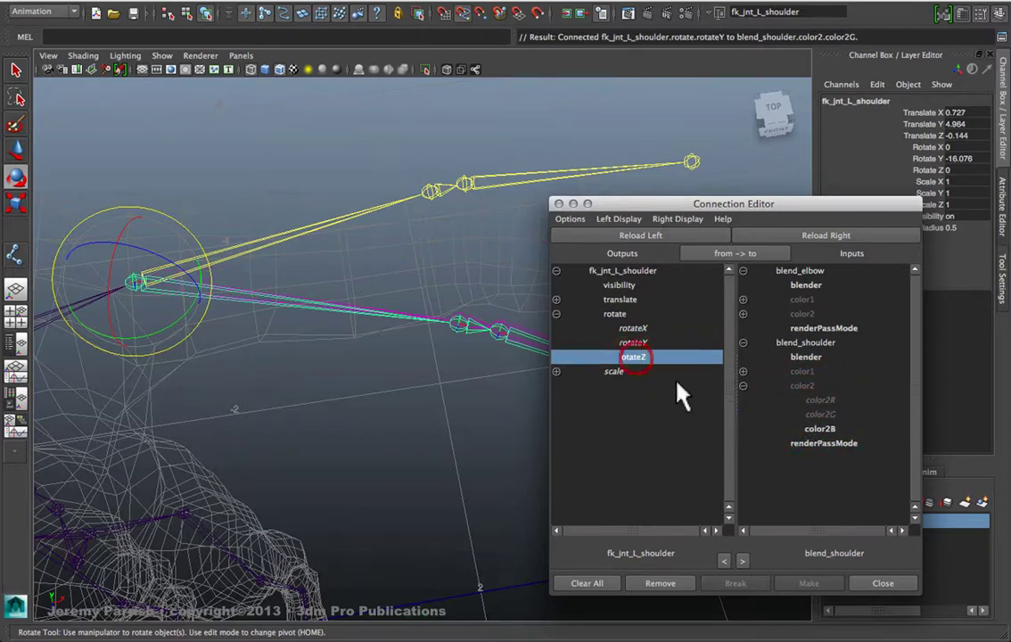
pyautogui.click(815, 429)
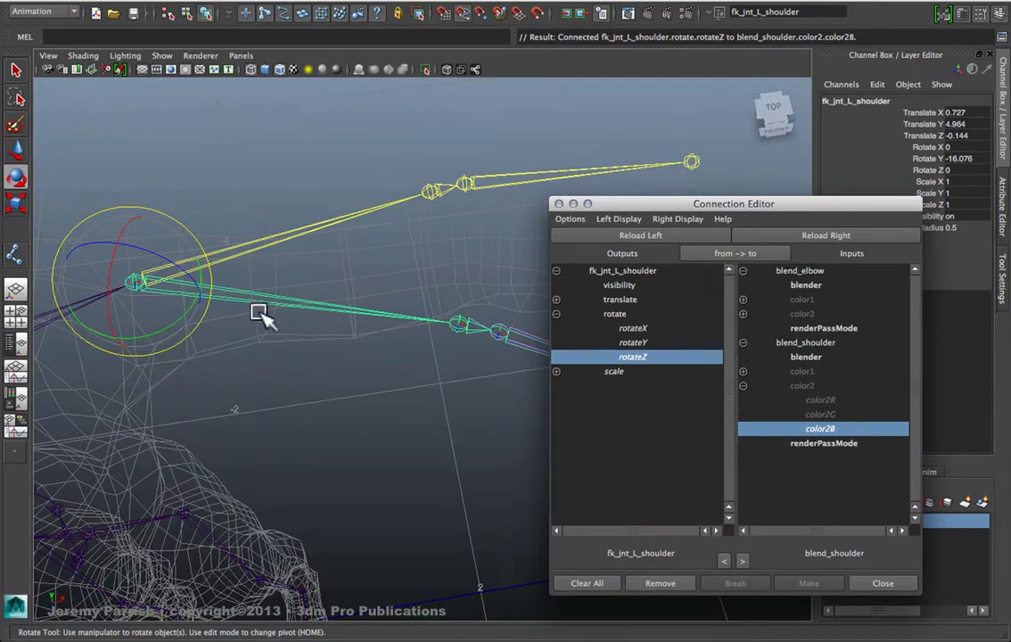
# Enter 0.5 in blend_shoulder's Blender channel in the Channel Box
pyautogui.click(256, 250)
pyautogui.moveTo(660, 206); pyautogui.dragTo(534, 226)
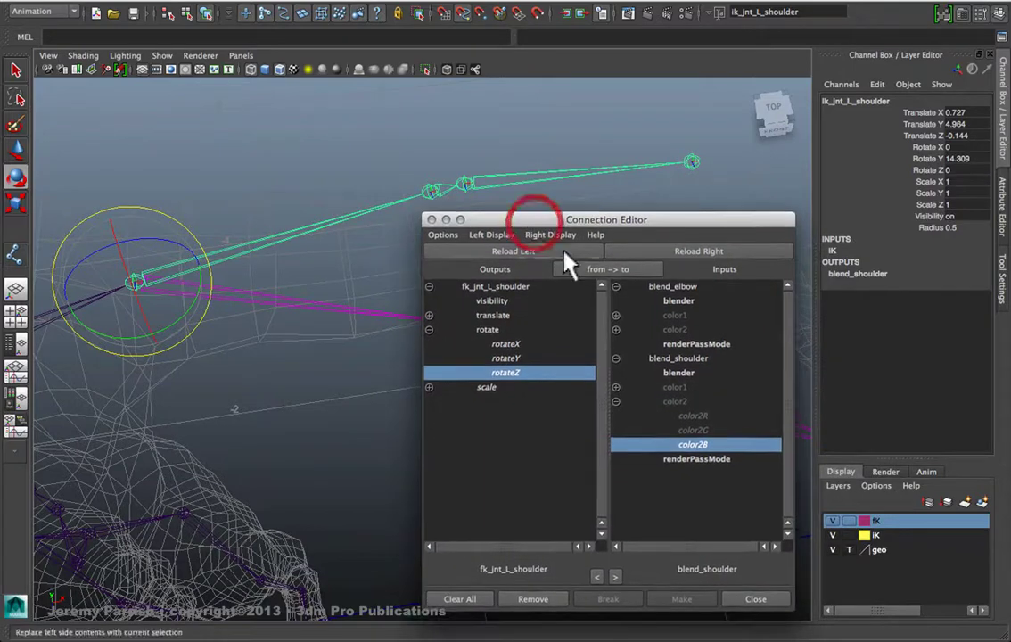
pyautogui.click(878, 275)
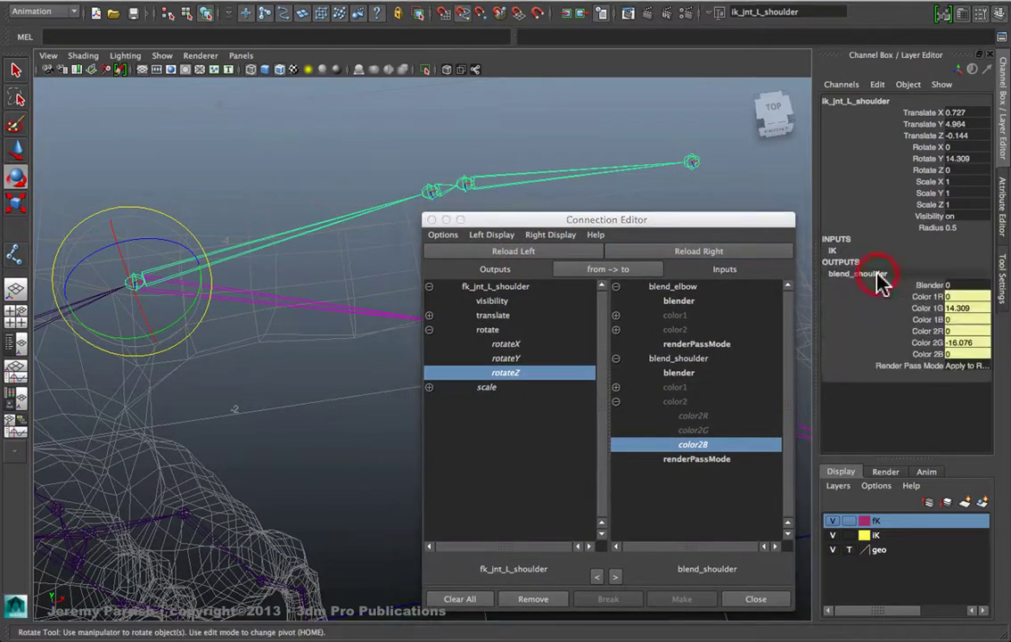
pyautogui.doubleClick(952, 285)
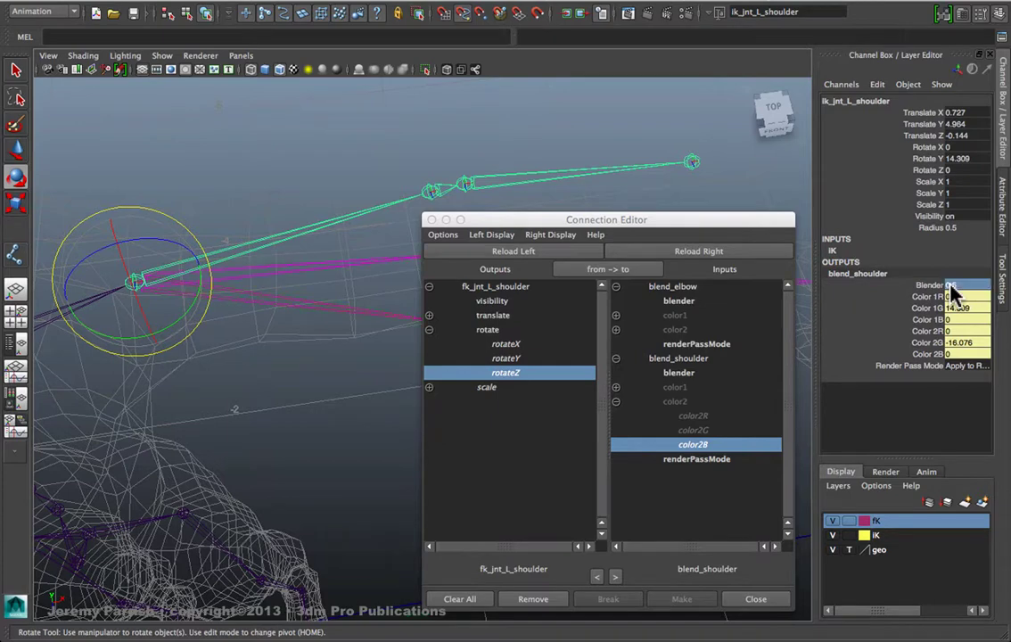
pyautogui.write('0.5')
pyautogui.press('Return')
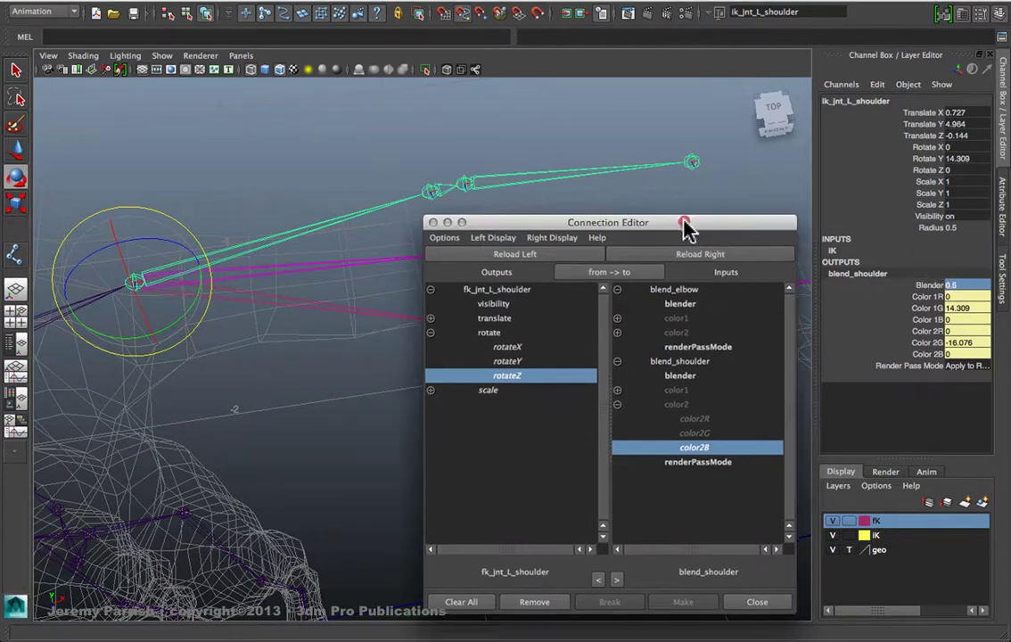
pyautogui.moveTo(683, 223); pyautogui.dragTo(852, 383)
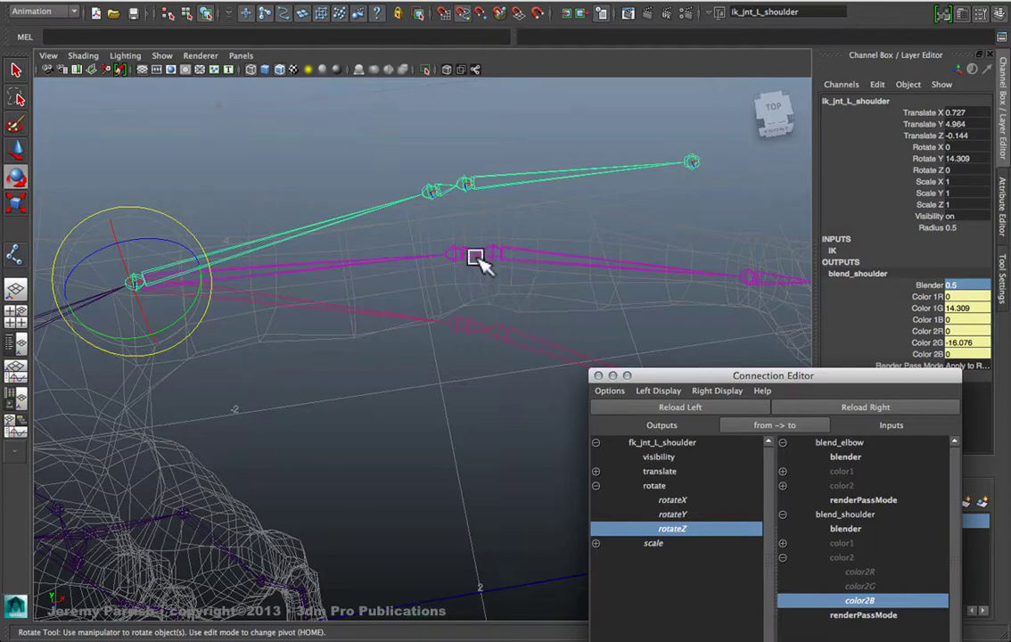
# Load the IK and FK elbow joints as sources and expand the IK elbow's rotate
pyautogui.click(439, 189)
pyautogui.click(438, 189)
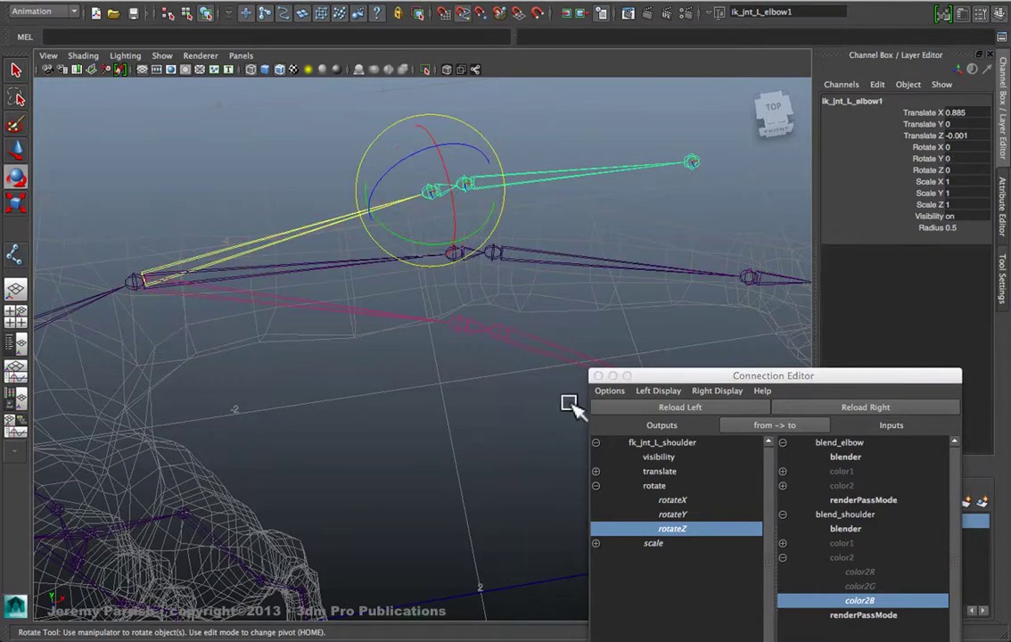
pyautogui.click(464, 328)
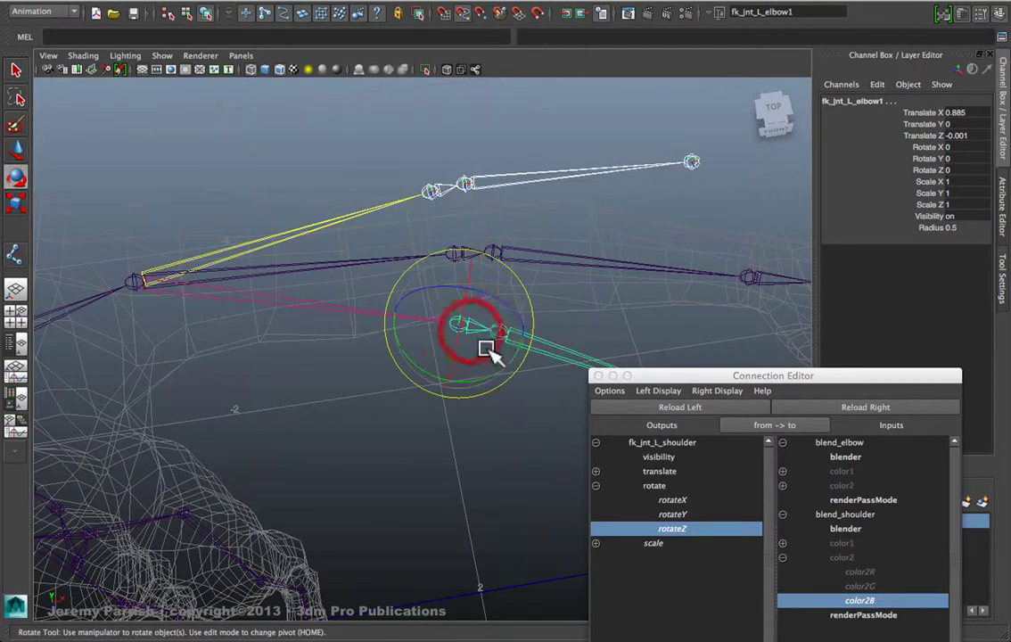
pyautogui.click(651, 408)
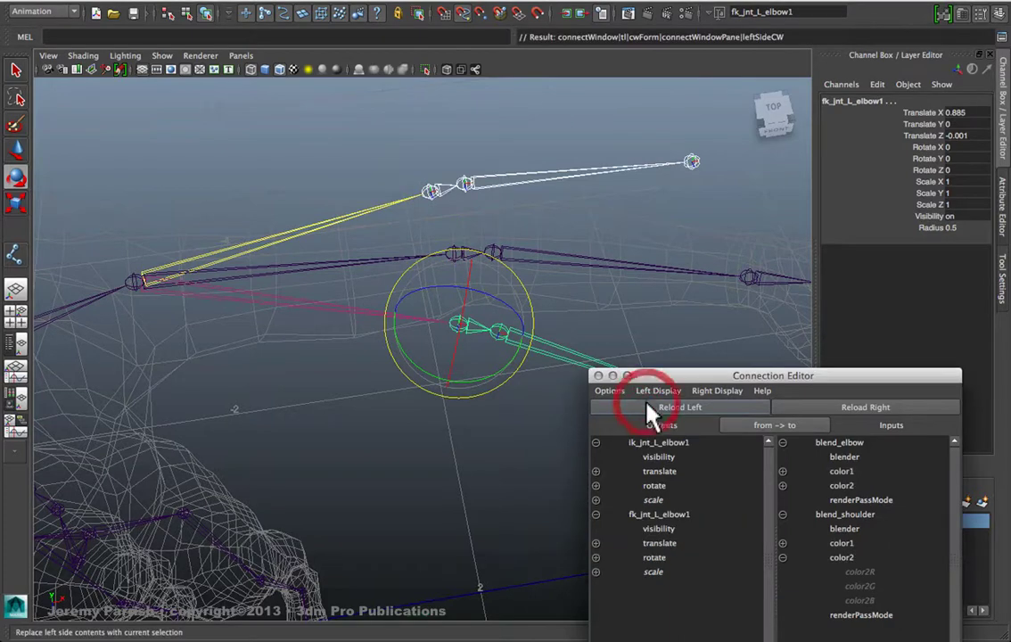
pyautogui.moveTo(675, 379); pyautogui.dragTo(645, 142)
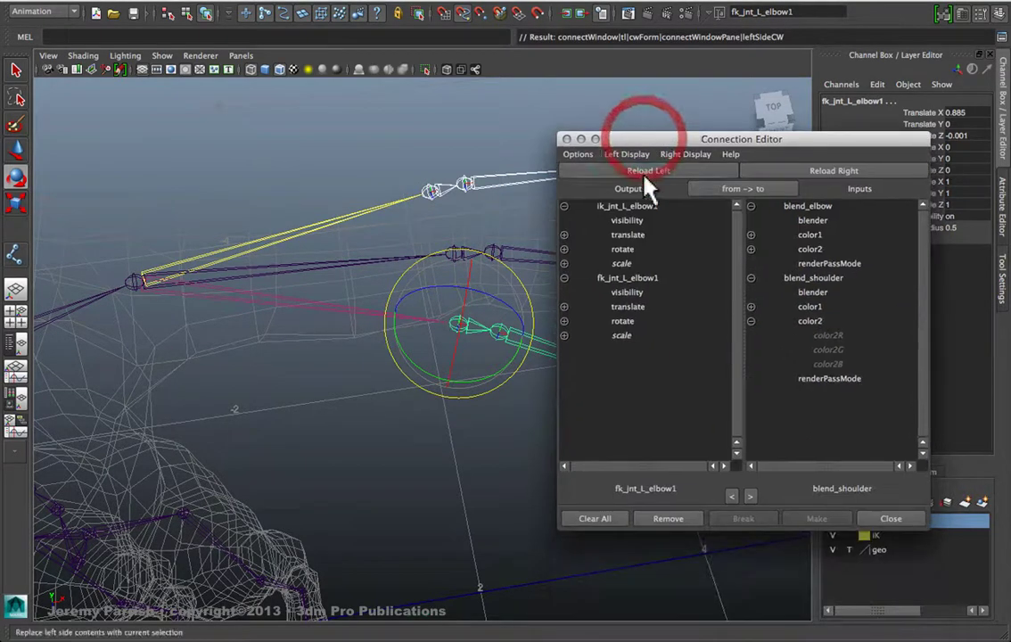
pyautogui.click(564, 249)
# Connect ik_jnt_L_elbow1 rotateX, Y, Z into blend_elbow color1R, G, B
pyautogui.click(639, 263)
pyautogui.click(750, 234)
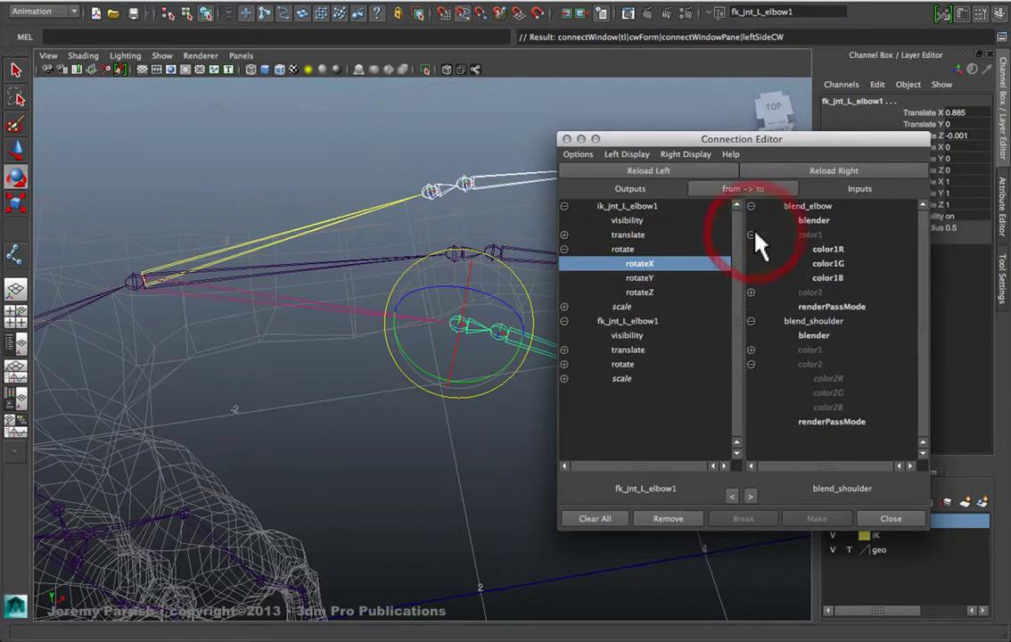
pyautogui.click(836, 251)
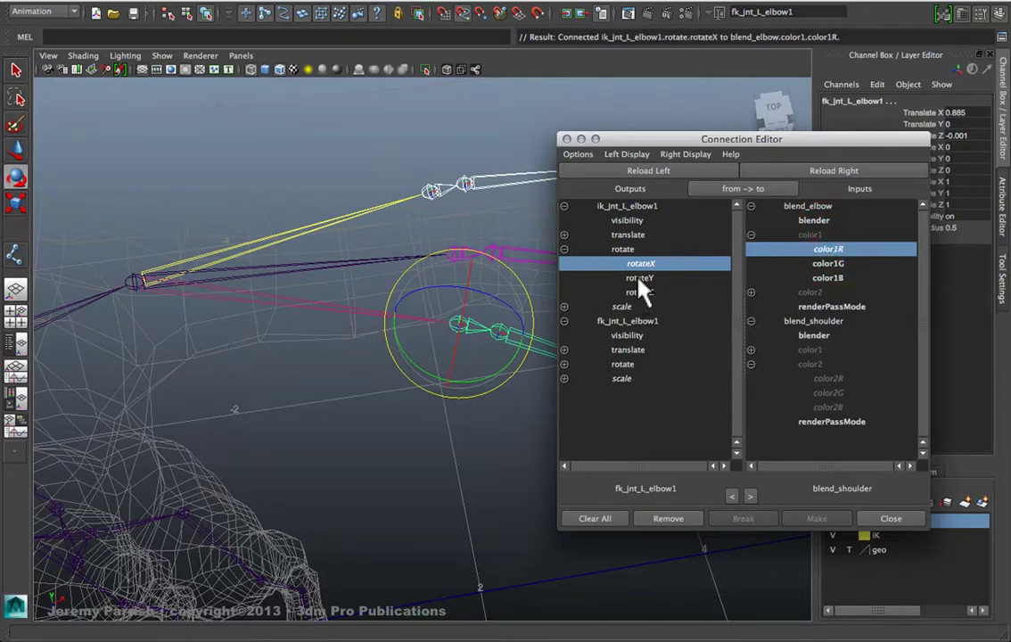
pyautogui.click(638, 277)
pyautogui.click(820, 263)
pyautogui.click(643, 292)
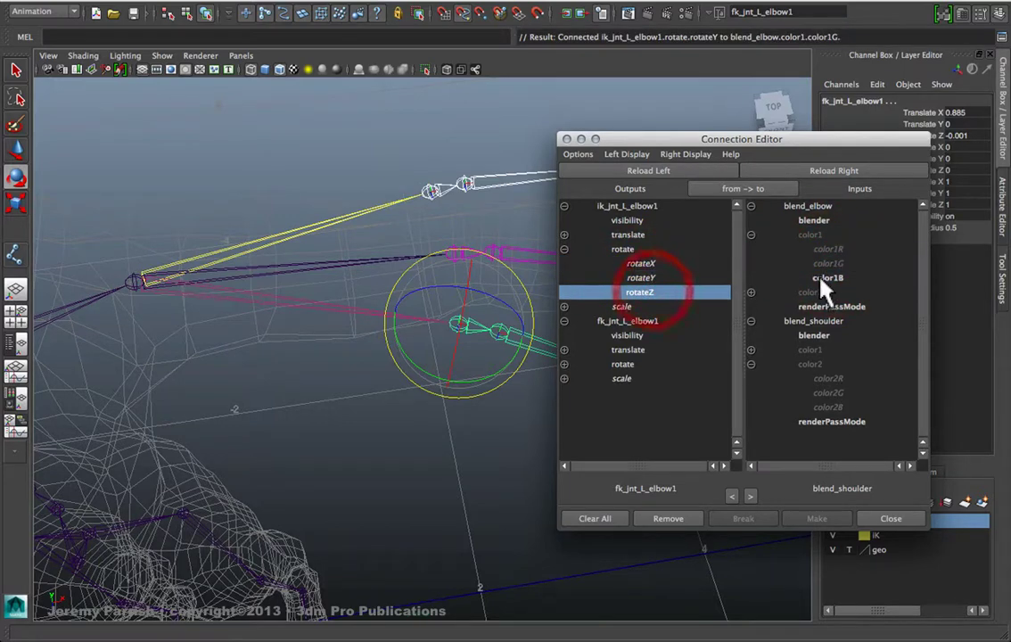
pyautogui.click(825, 277)
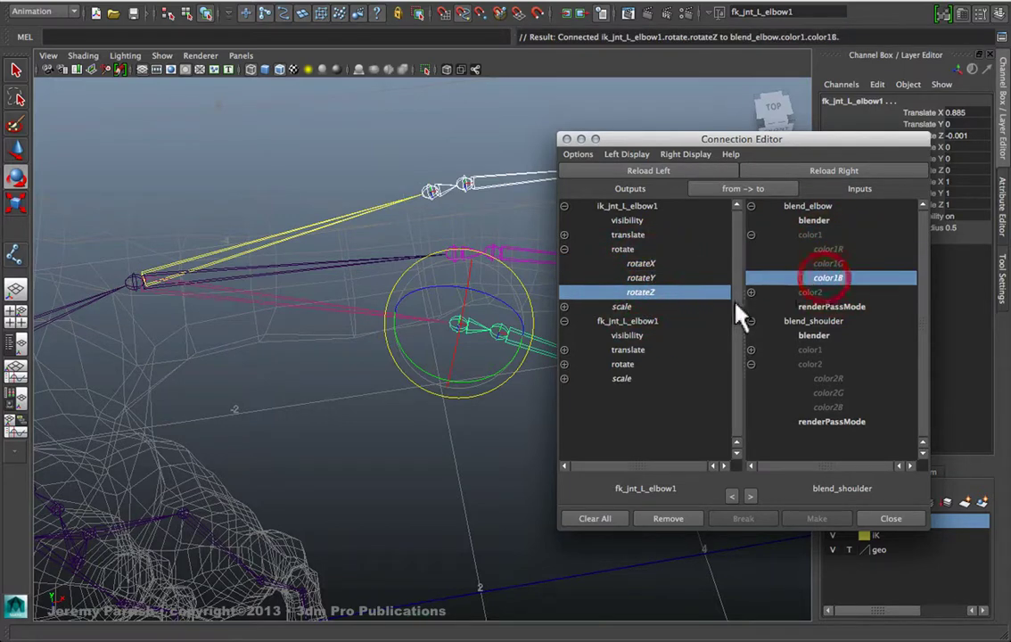
# Connect fk_jnt_L_elbow1's rotateX, rotateY and rotateZ to blend_elbow's color2R, color2G and color2B
pyautogui.click(565, 364)
pyautogui.click(664, 378)
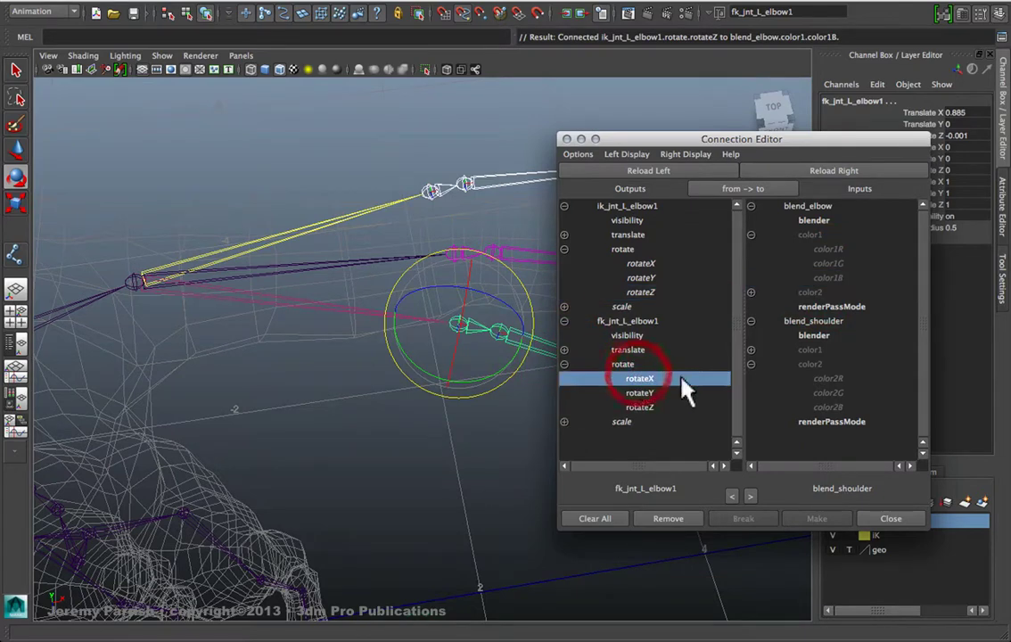
pyautogui.click(751, 293)
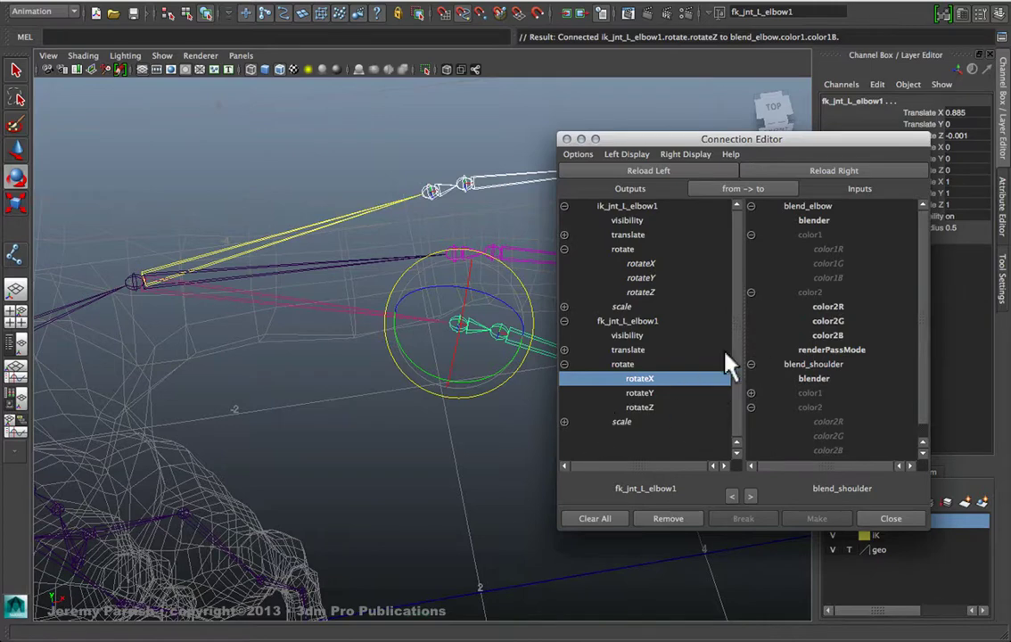
pyautogui.click(825, 307)
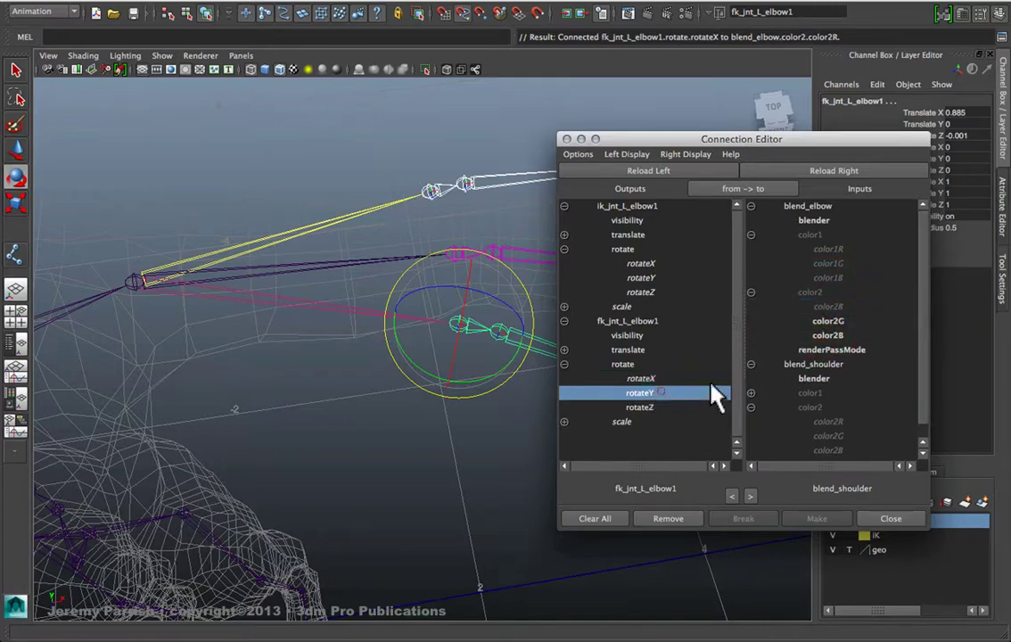
pyautogui.click(838, 322)
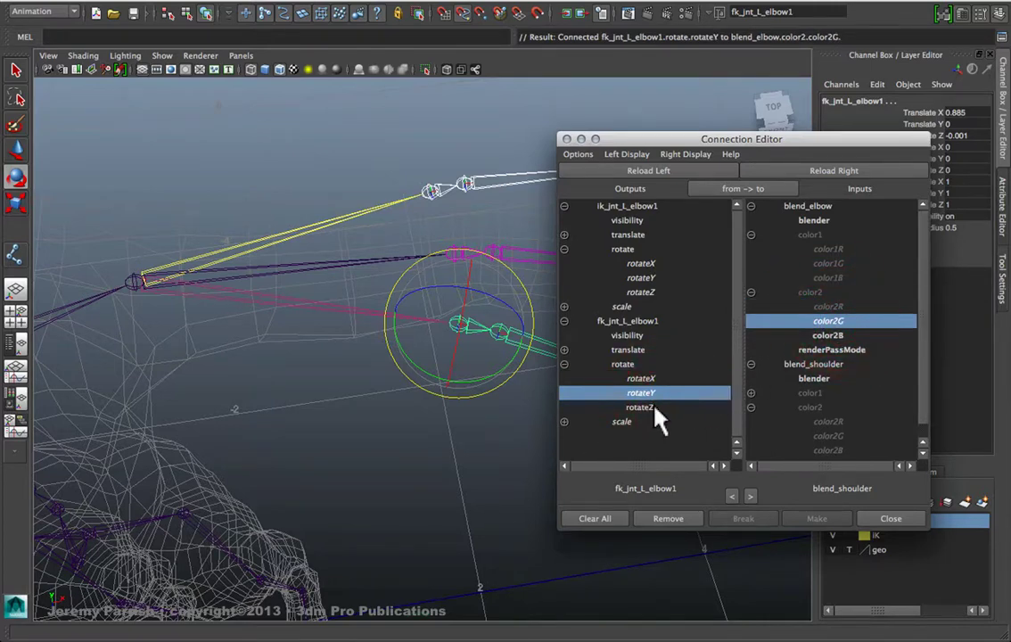
pyautogui.click(655, 408)
pyautogui.click(829, 336)
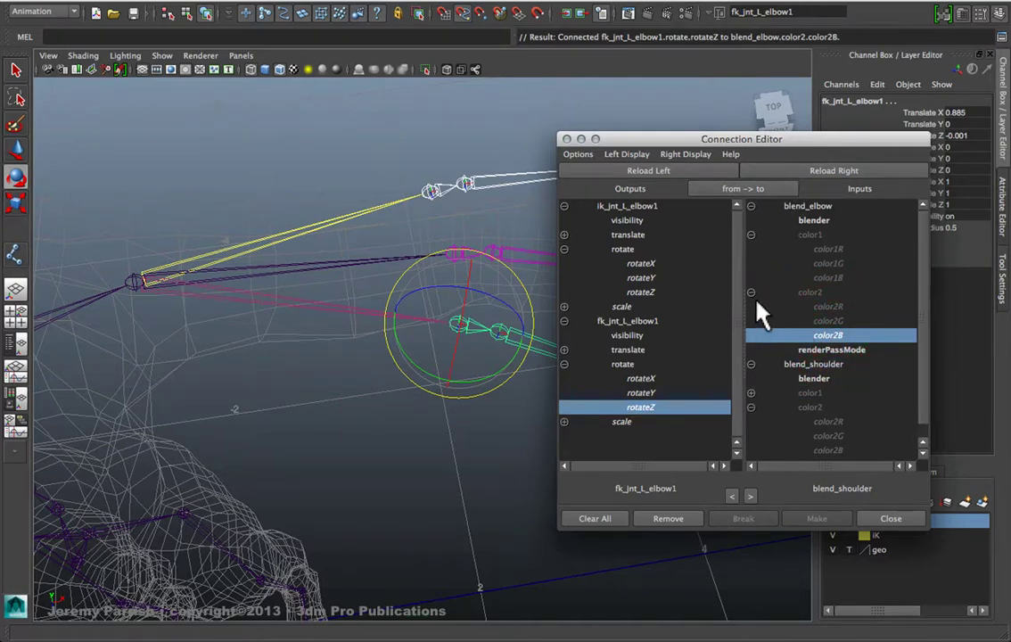
# With the Connection Editor closed, select jnt_L_shoulder and pick blend_shoulder's Blender attribute
pyautogui.click(869, 519)
pyautogui.click(597, 320)
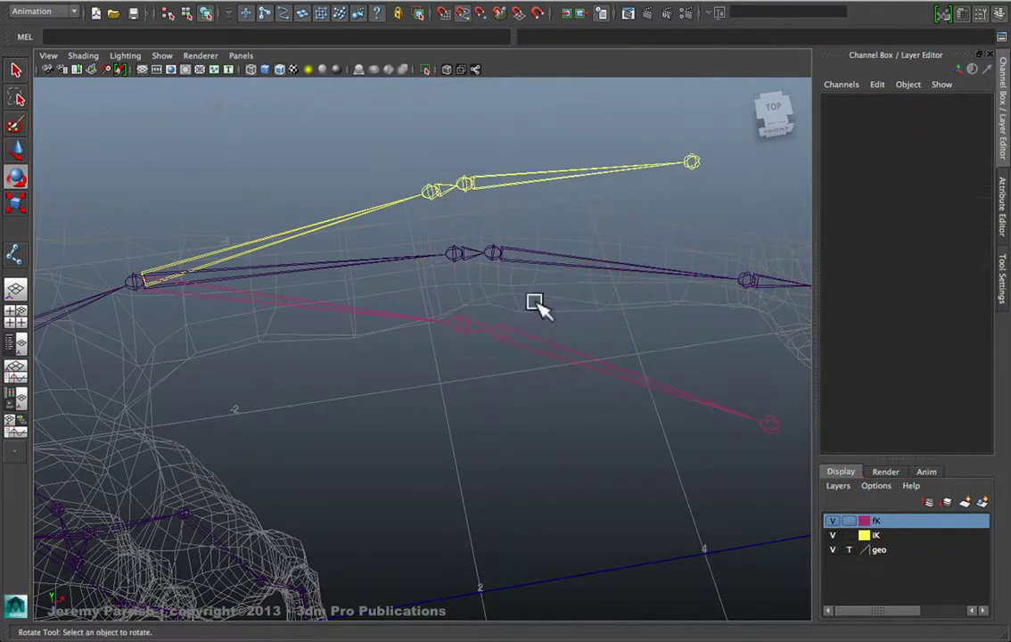
pyautogui.click(414, 255)
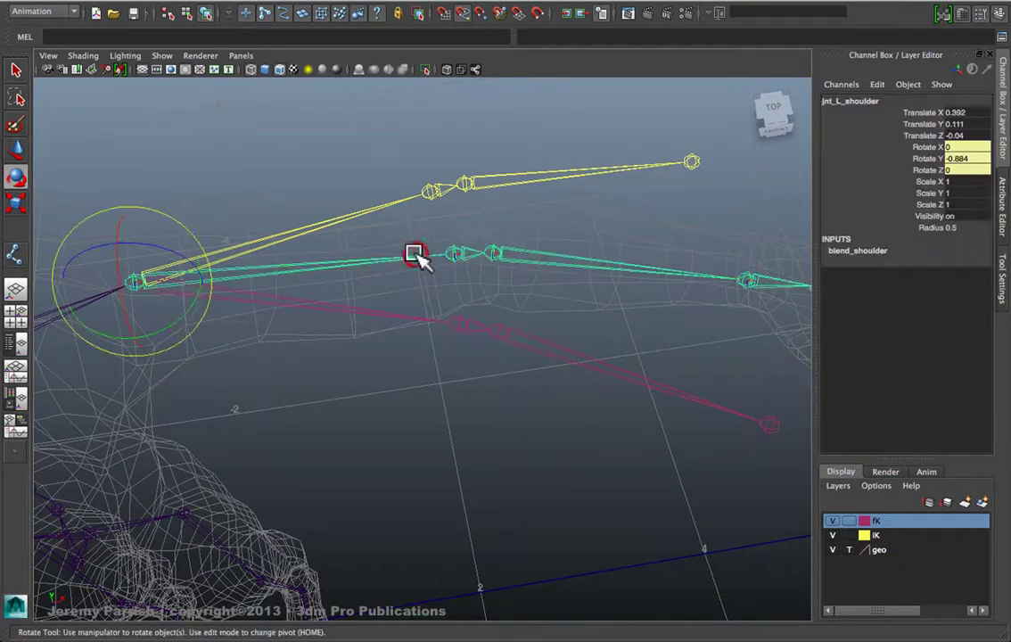
pyautogui.click(860, 252)
pyautogui.click(929, 262)
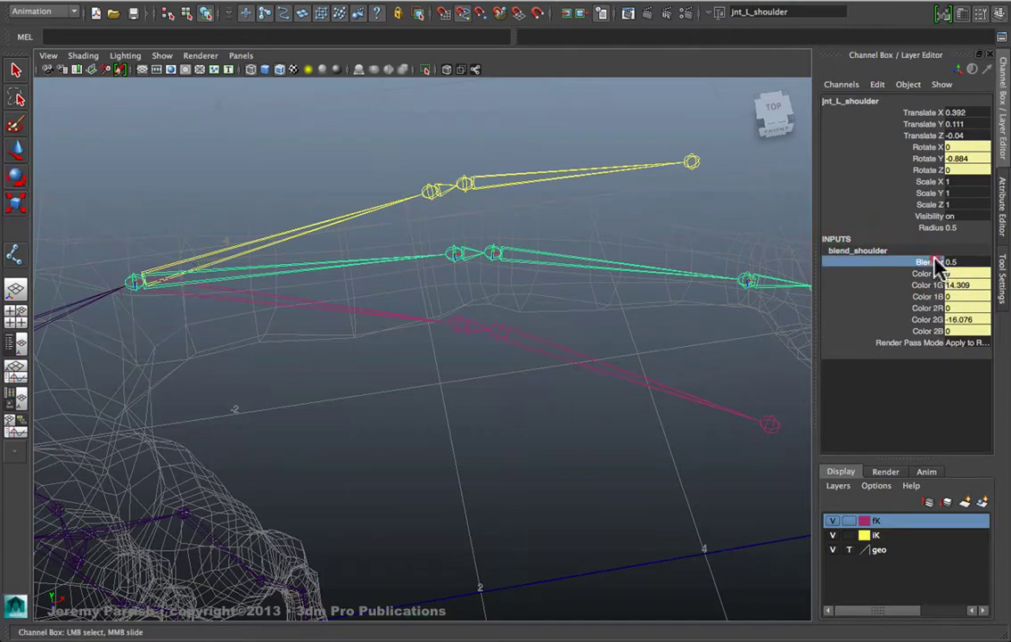
# Slide Blender between 0 and 1, swinging the arm between the FK and IK poses
pyautogui.moveTo(591, 211); pyautogui.dragTo(545, 204, button='middle')
pyautogui.moveTo(486, 258); pyautogui.dragTo(541, 261, button='middle')
pyautogui.keyDown('alt'); pyautogui.moveTo(613, 247); pyautogui.dragTo(464, 219, button='right'); pyautogui.keyUp('alt')
pyautogui.keyDown('alt'); pyautogui.moveTo(523, 288); pyautogui.dragTo(548, 278, button='right'); pyautogui.keyUp('alt')
pyautogui.moveTo(541, 271); pyautogui.dragTo(601, 302, button='middle')
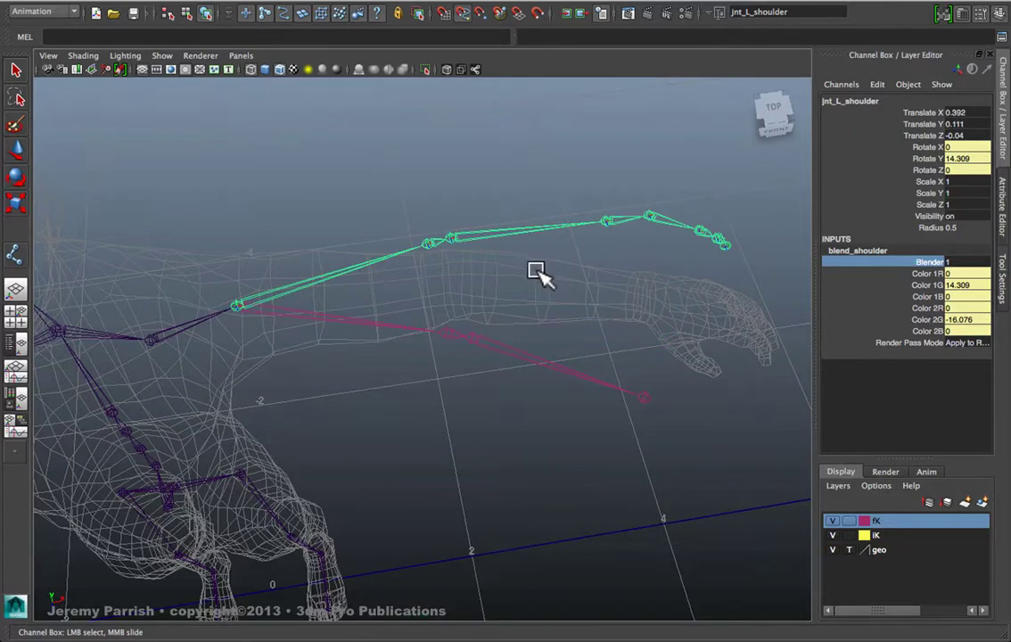
pyautogui.moveTo(540, 283); pyautogui.dragTo(451, 259, button='middle')
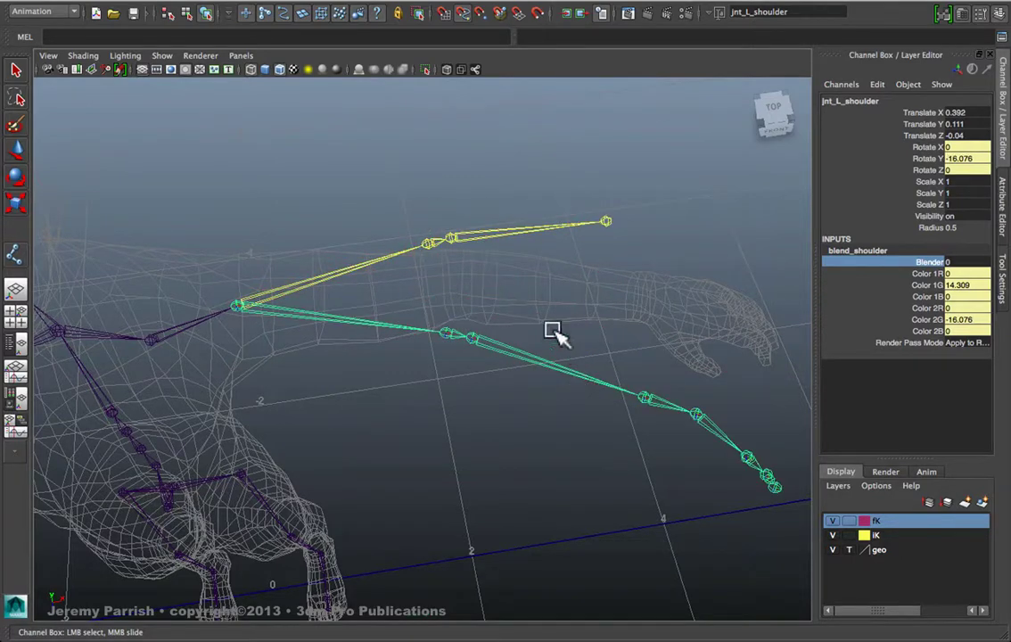
pyautogui.keyDown('alt'); pyautogui.moveTo(558, 332); pyautogui.dragTo(512, 288); pyautogui.keyUp('alt')
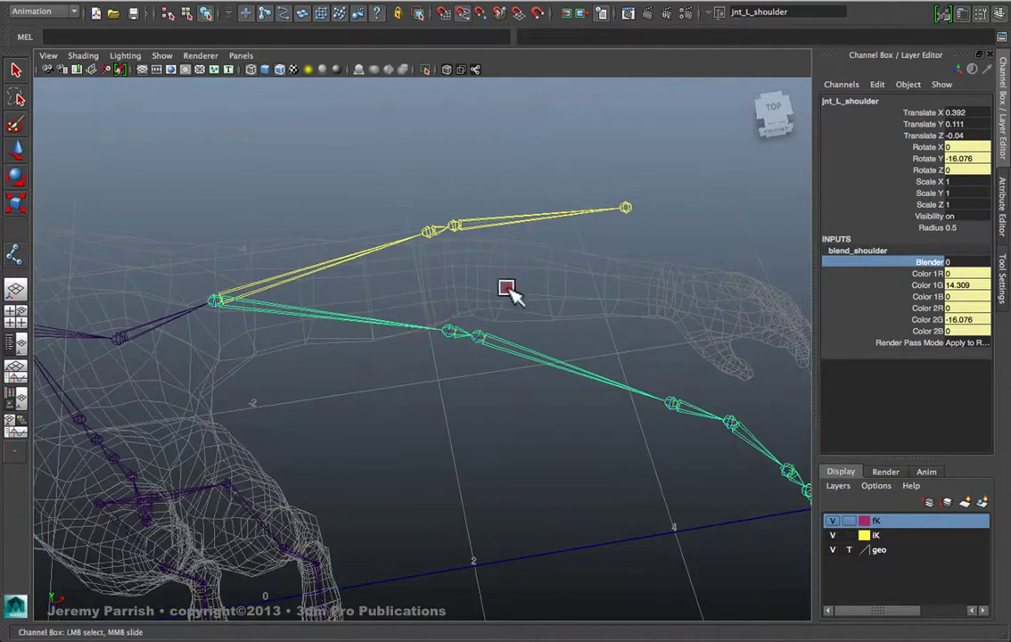
pyautogui.moveTo(514, 292); pyautogui.dragTo(529, 339, button='middle')
pyautogui.keyDown('alt'); pyautogui.moveTo(528, 339); pyautogui.dragTo(445, 335); pyautogui.keyUp('alt')
pyautogui.click(428, 426)
pyautogui.press('e')
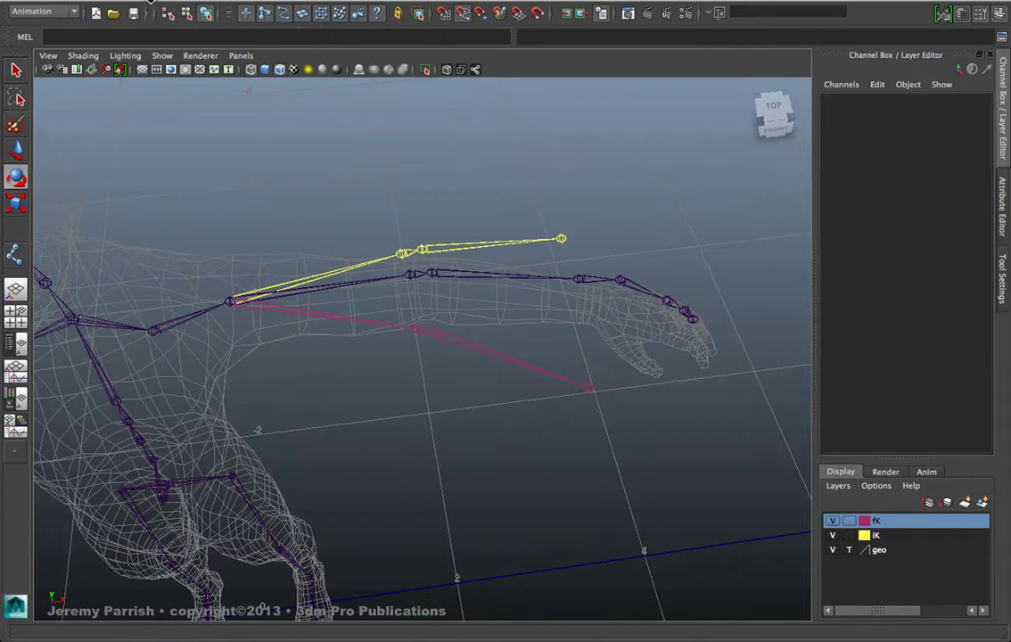
# Create a NURBS circle from Create > NURBS Primitives
pyautogui.click(170, 2)
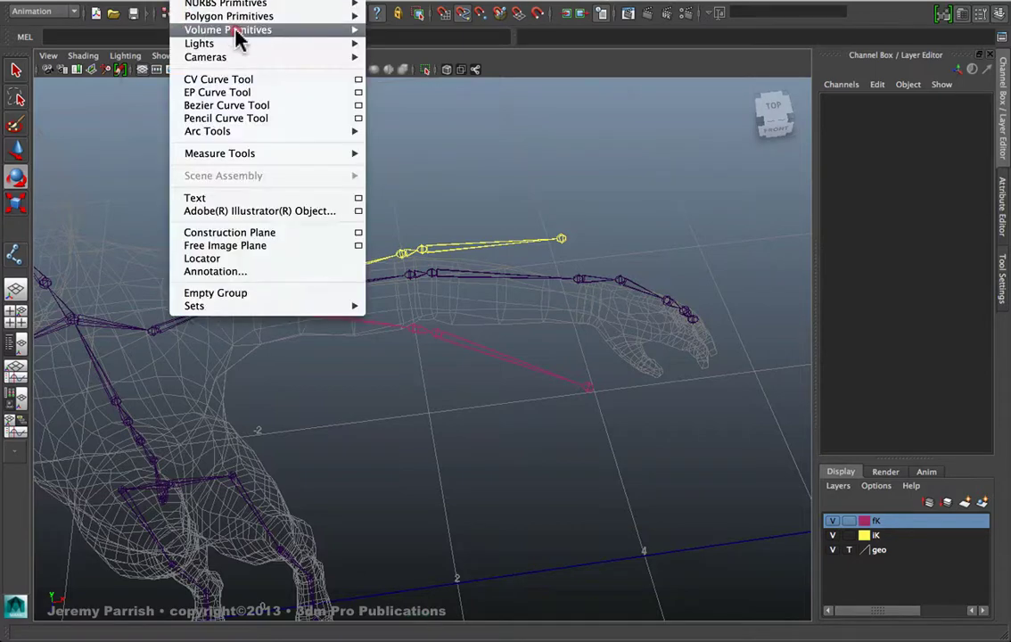
pyautogui.moveTo(241, 7)
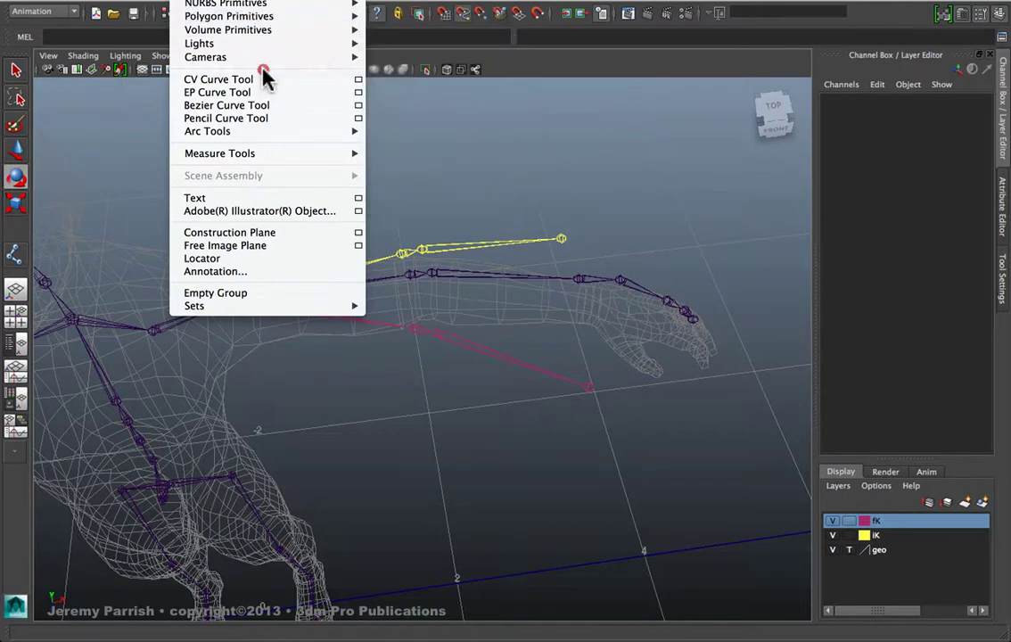
pyautogui.moveTo(262, 61)
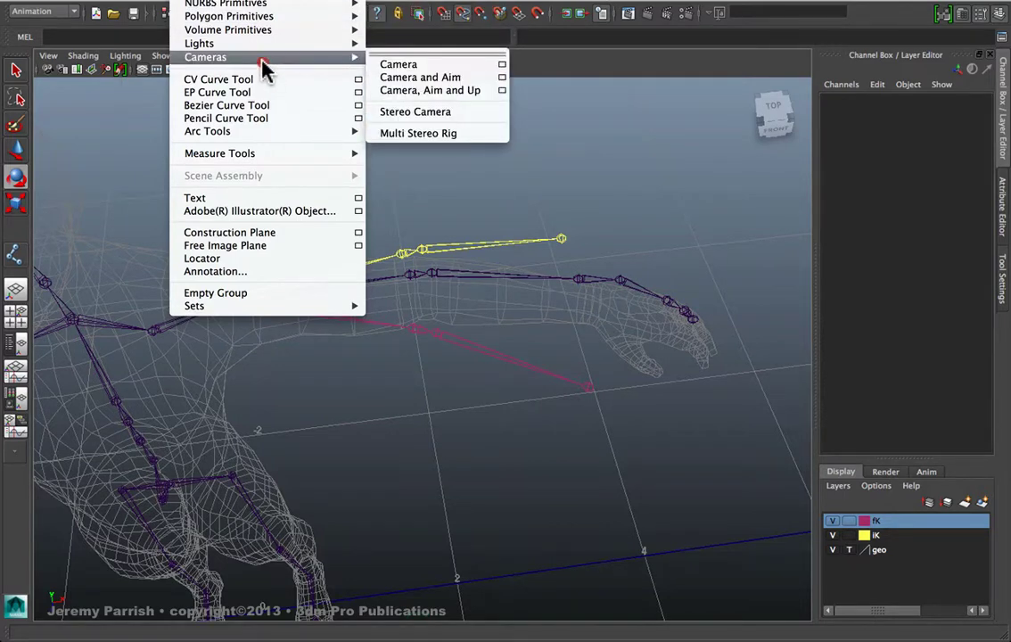
pyautogui.moveTo(313, 37)
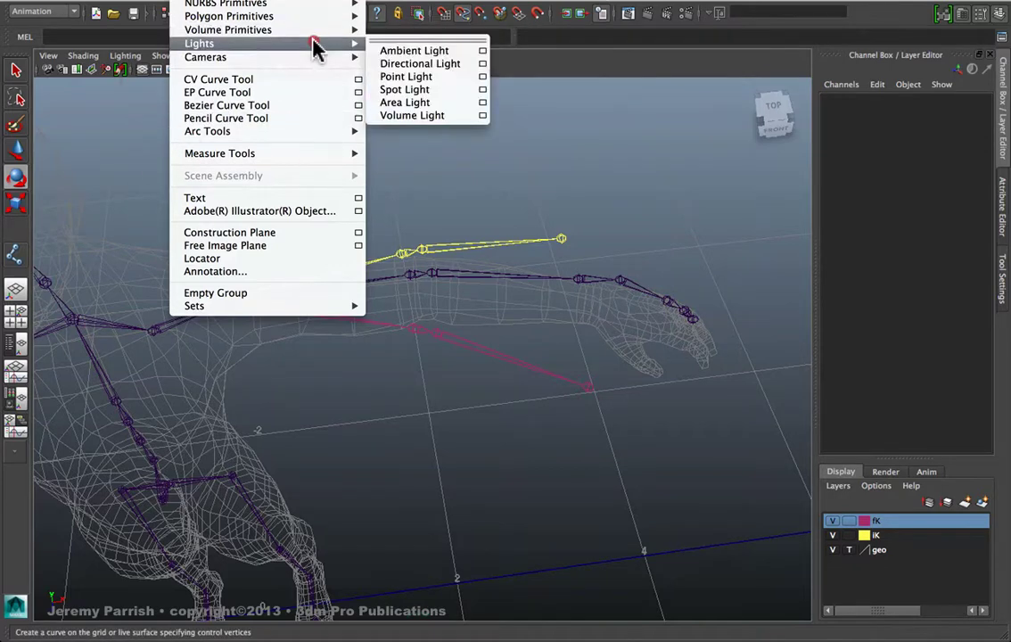
pyautogui.moveTo(288, 5)
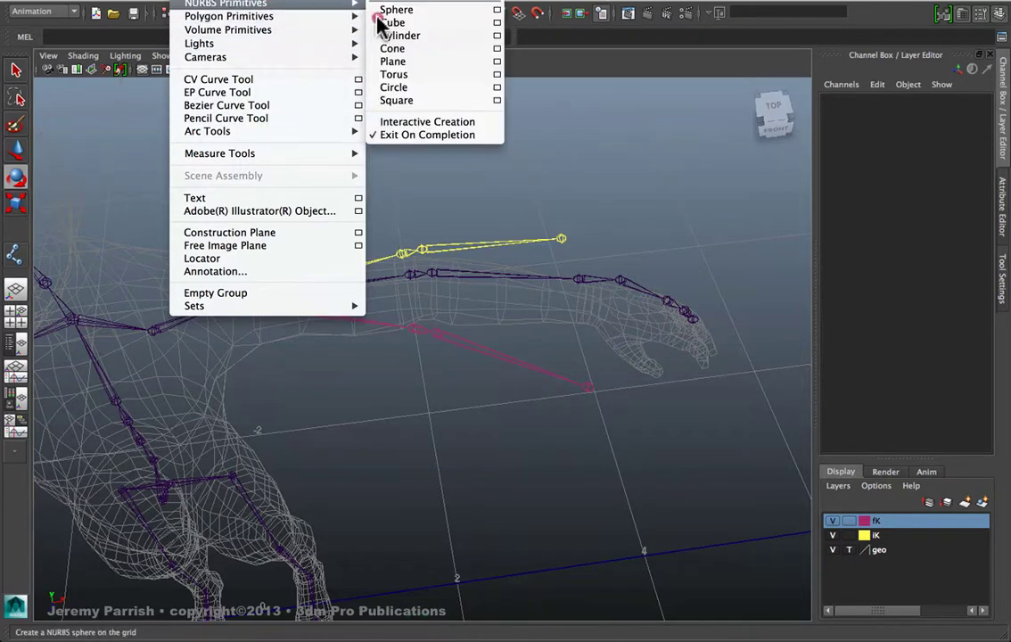
pyautogui.click(426, 88)
# Snap the circle onto the wrist joint and scale it down to ring the wrist
pyautogui.press('q')
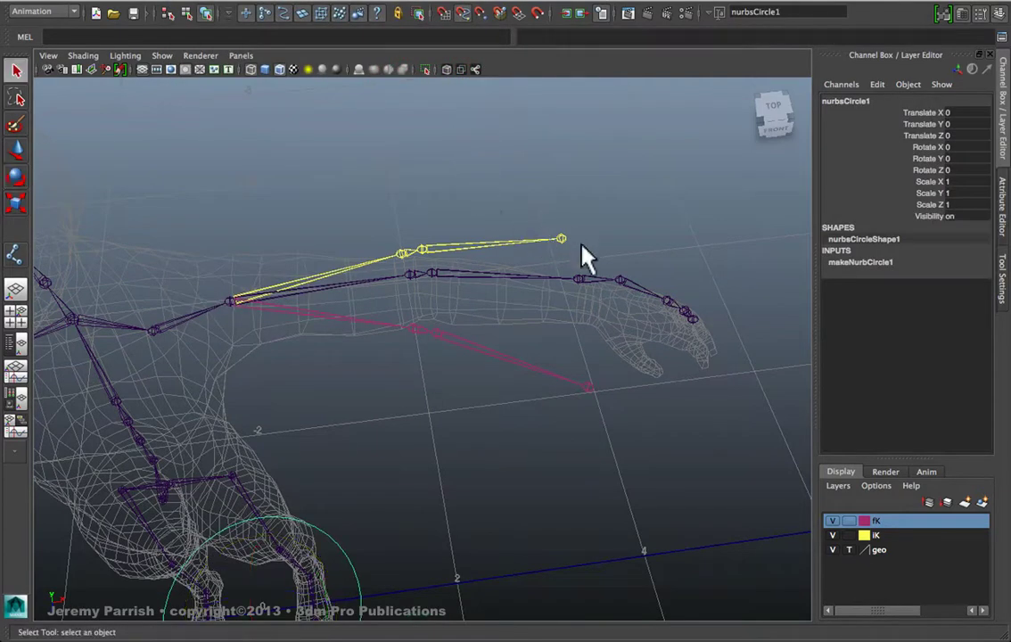
pyautogui.click(571, 279)
pyautogui.press('w')
pyautogui.moveTo(573, 276); pyautogui.dragTo(571, 280, button='middle')
pyautogui.press('r')
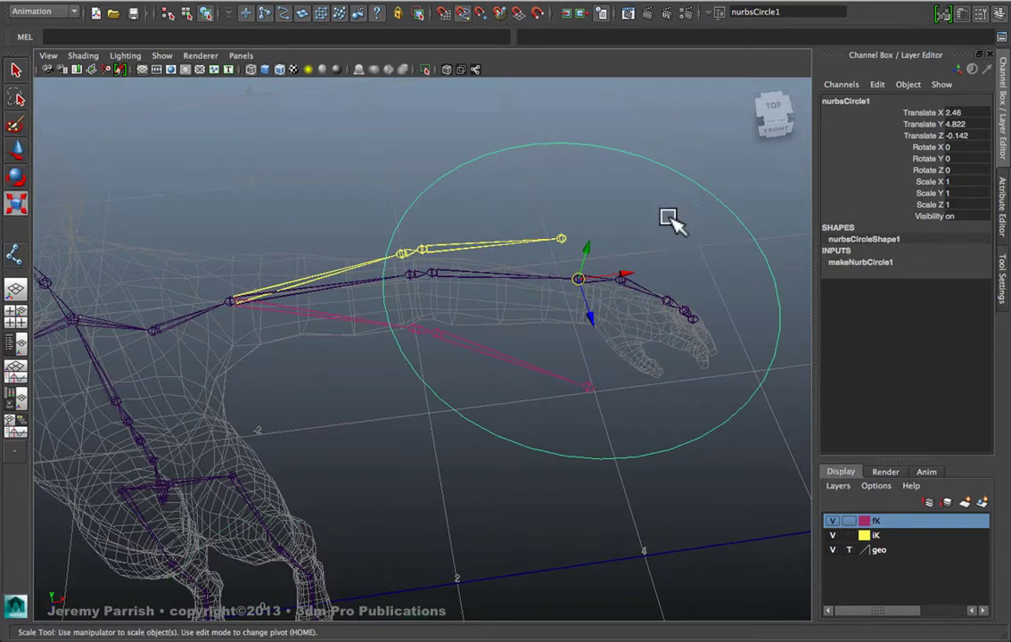
pyautogui.moveTo(670, 213); pyautogui.dragTo(472, 199, button='middle')
# Freeze all of the circle's transforms to zero and delete its construction history
pyautogui.rightClick(863, 169)
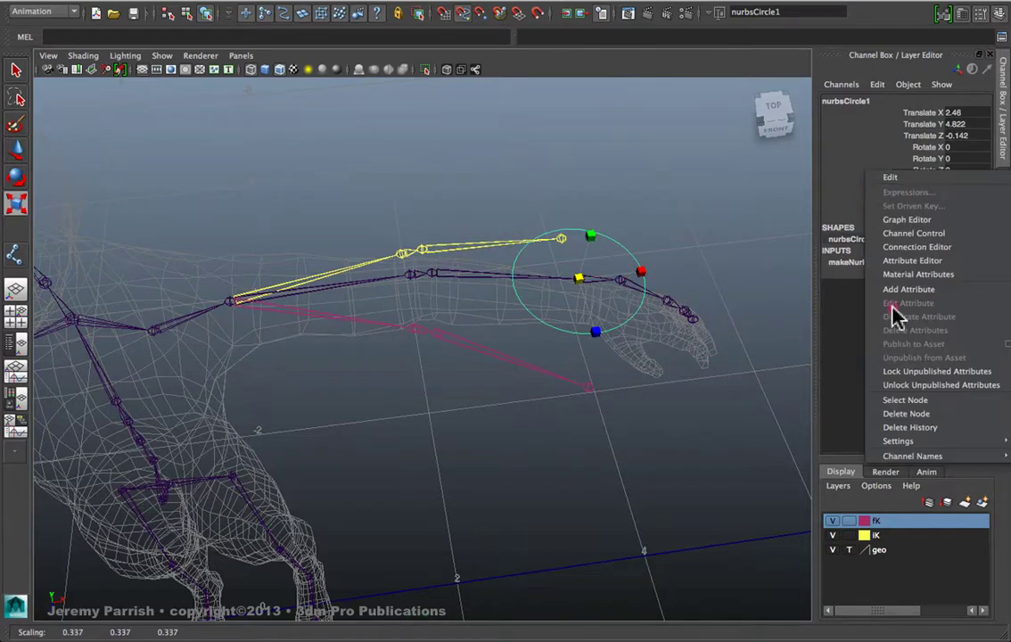
pyautogui.click(845, 107)
pyautogui.press('e')
pyautogui.click(853, 146)
pyautogui.rightClick(852, 146)
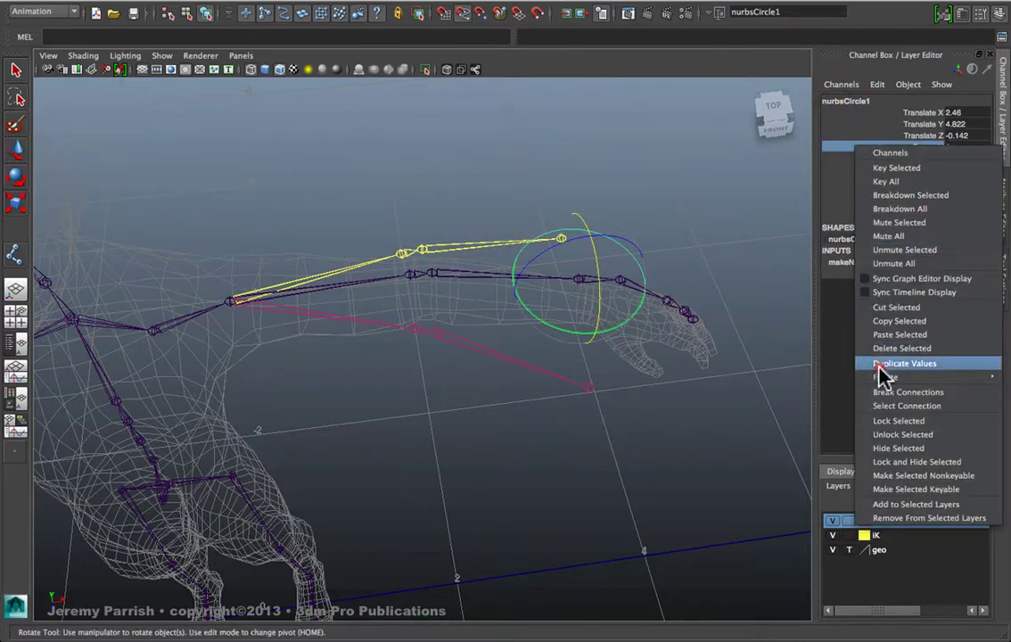
pyautogui.click(984, 378)
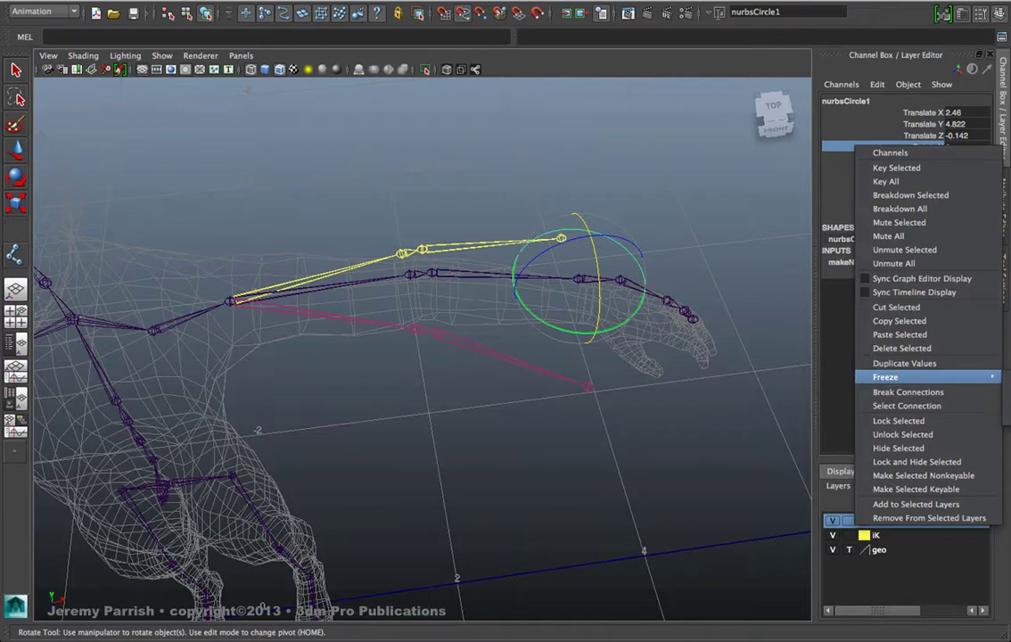
pyautogui.click(825, 415)
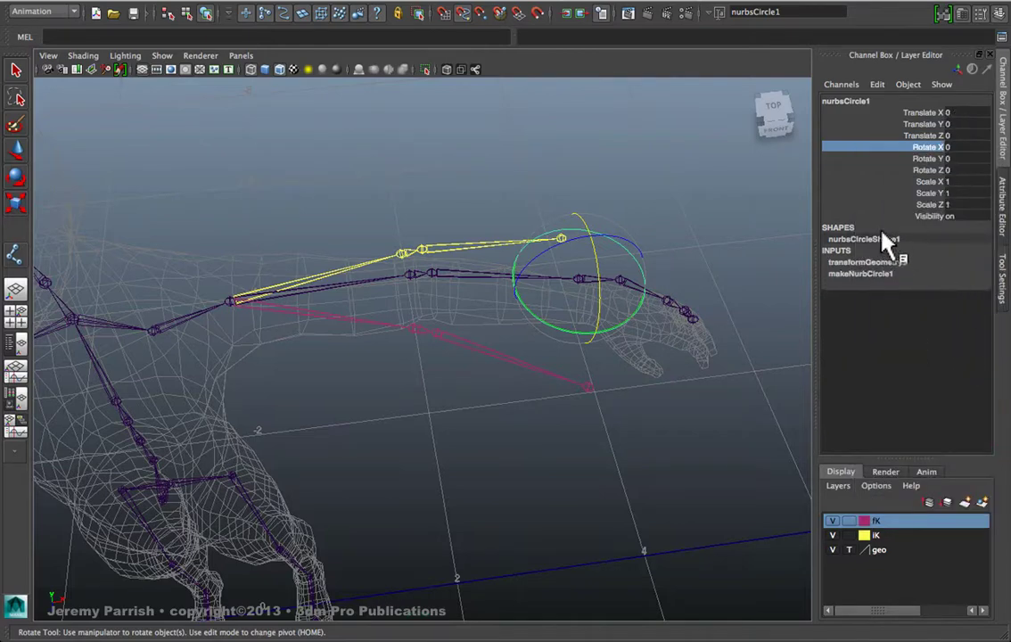
pyautogui.hotkey('alt', 'shift', 'd')
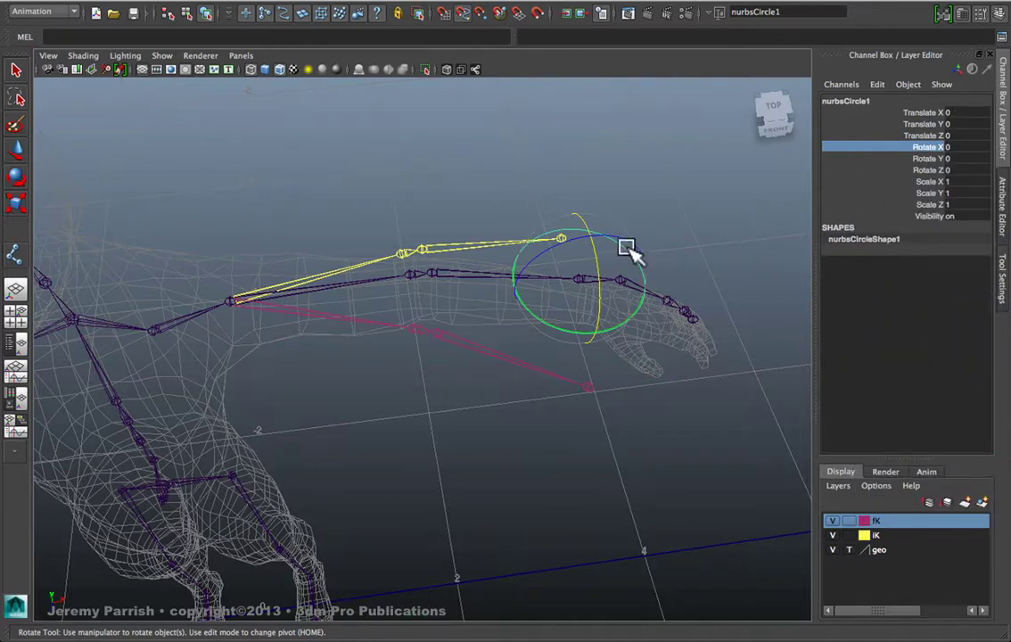
# Select nurbsCircle1 and open the Add Attribute dialog from the Channel Box
pyautogui.press('w')
pyautogui.click(646, 213)
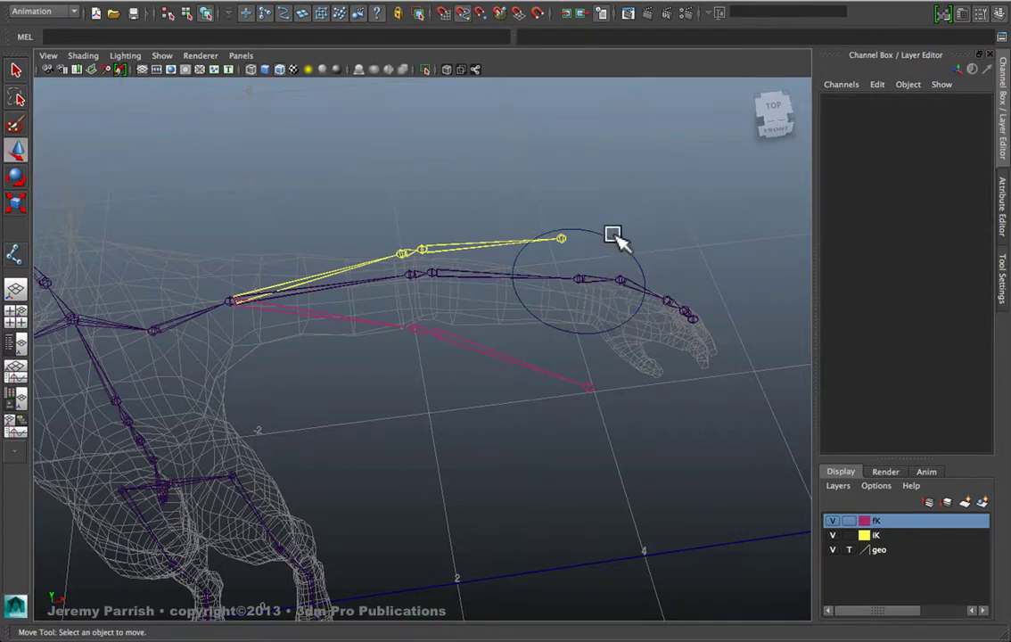
pyautogui.click(613, 233)
pyautogui.keyDown('alt'); pyautogui.moveTo(650, 343); pyautogui.dragTo(643, 317); pyautogui.keyUp('alt')
pyautogui.rightClick(852, 180)
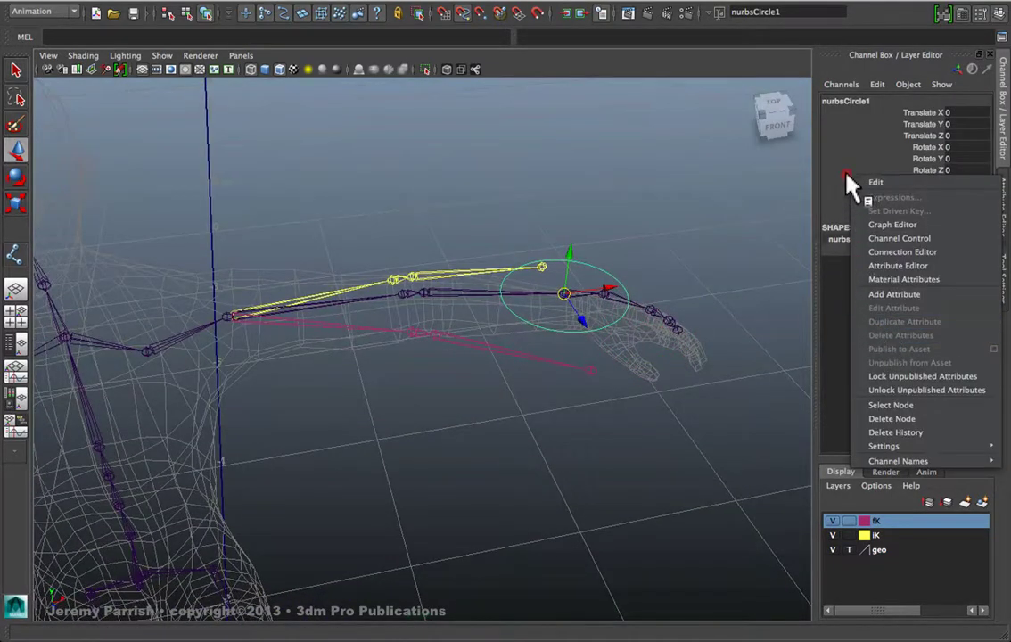
pyautogui.click(881, 297)
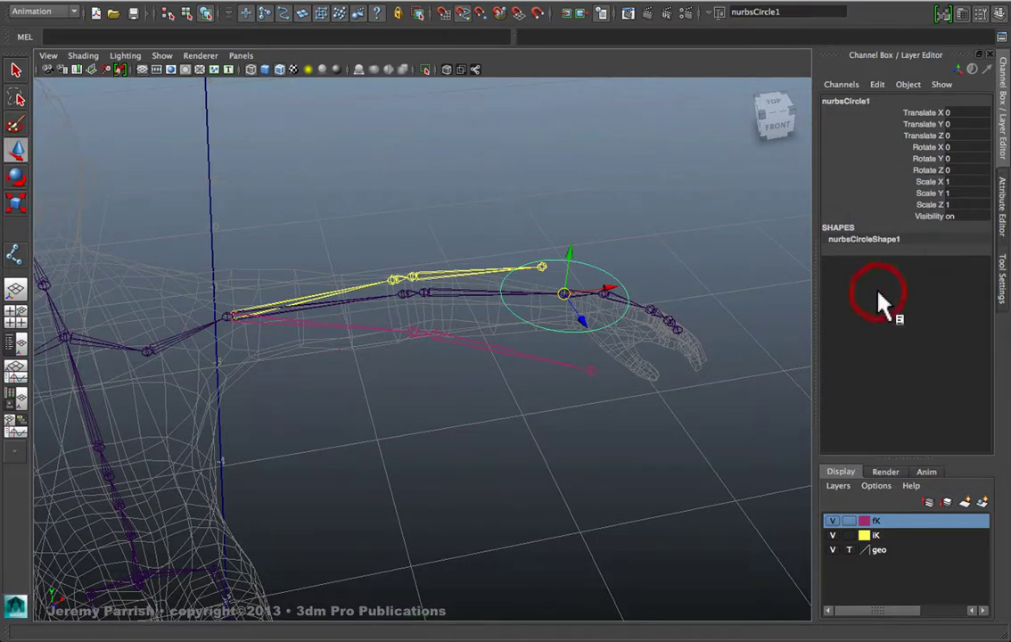
pyautogui.moveTo(809, 205); pyautogui.dragTo(866, 118)
# Add a float attribute named ikfk with minimum 0 and maximum 1, then close the dialog
pyautogui.click(805, 164)
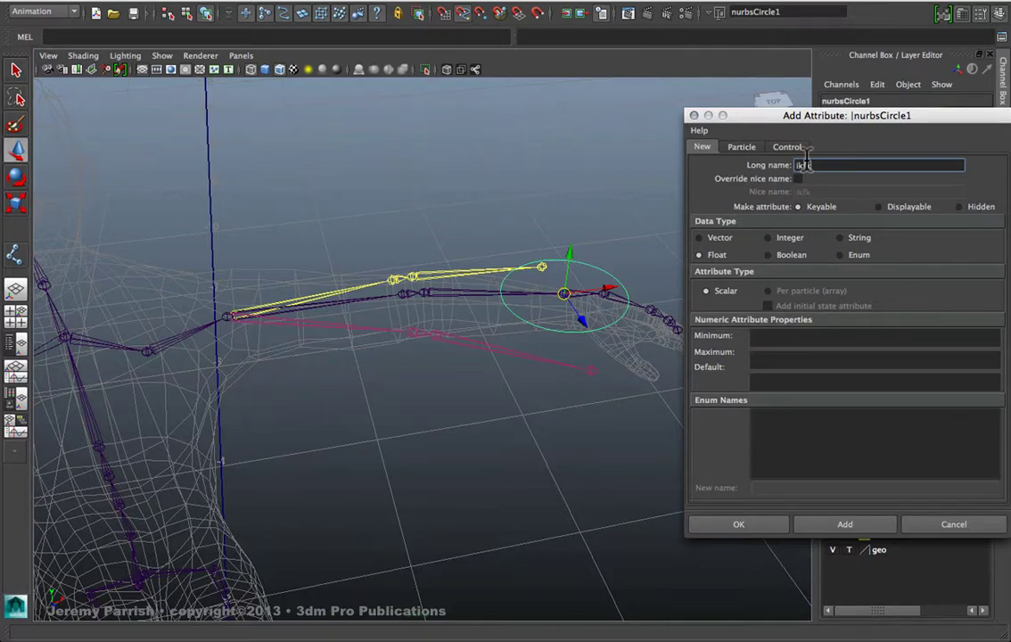
pyautogui.moveTo(819, 127)
pyautogui.mouseDown()
pyautogui.moveTo(795, 109)
pyautogui.moveTo(800, 132)
pyautogui.mouseUp()
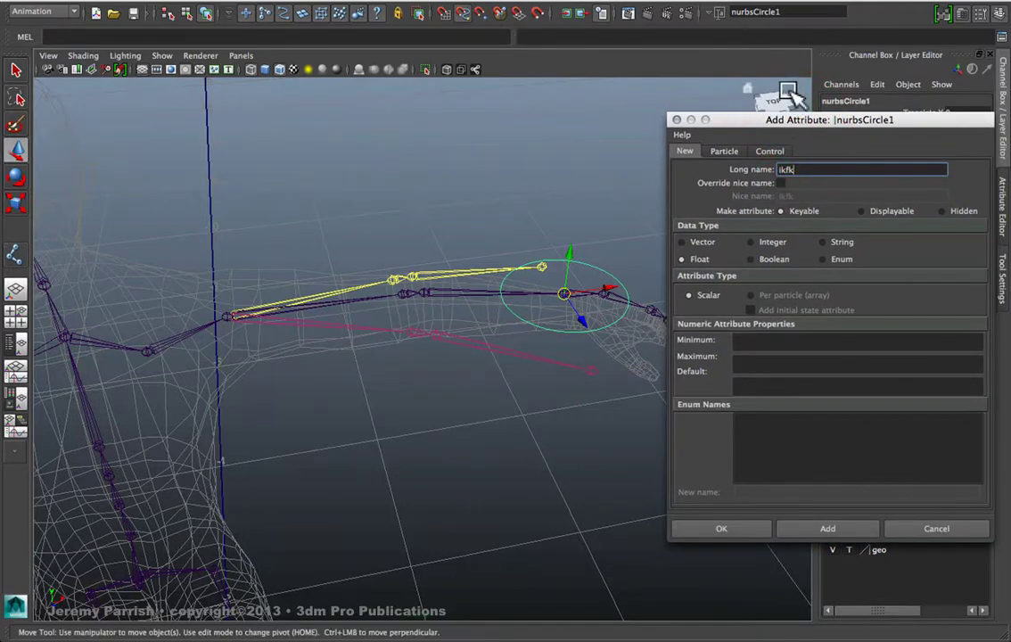
pyautogui.moveTo(811, 129)
pyautogui.mouseDown()
pyautogui.moveTo(773, 149)
pyautogui.moveTo(798, 128)
pyautogui.mouseUp()
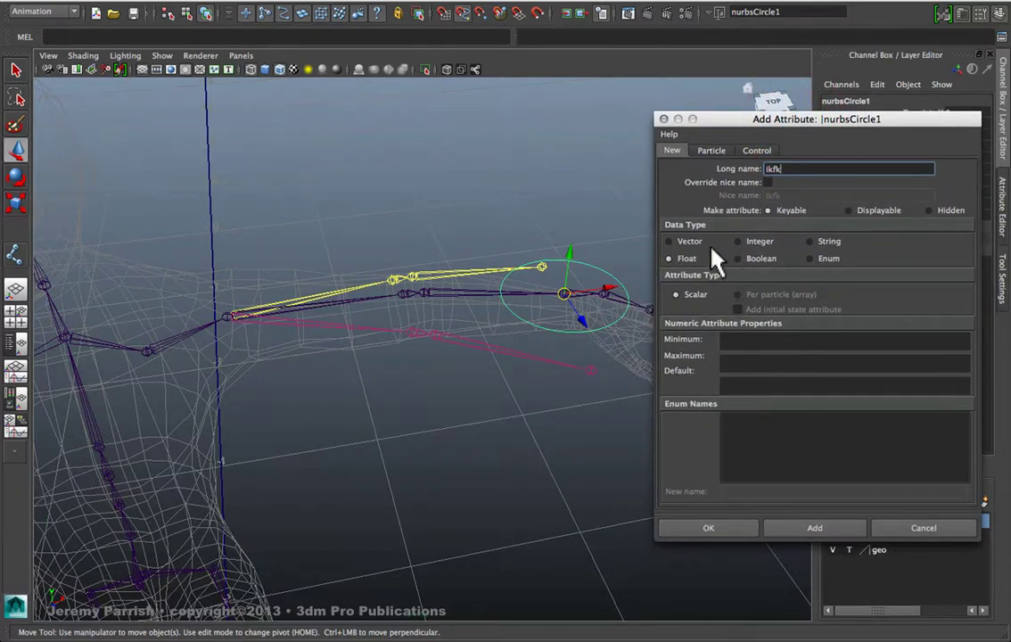
pyautogui.click(748, 344)
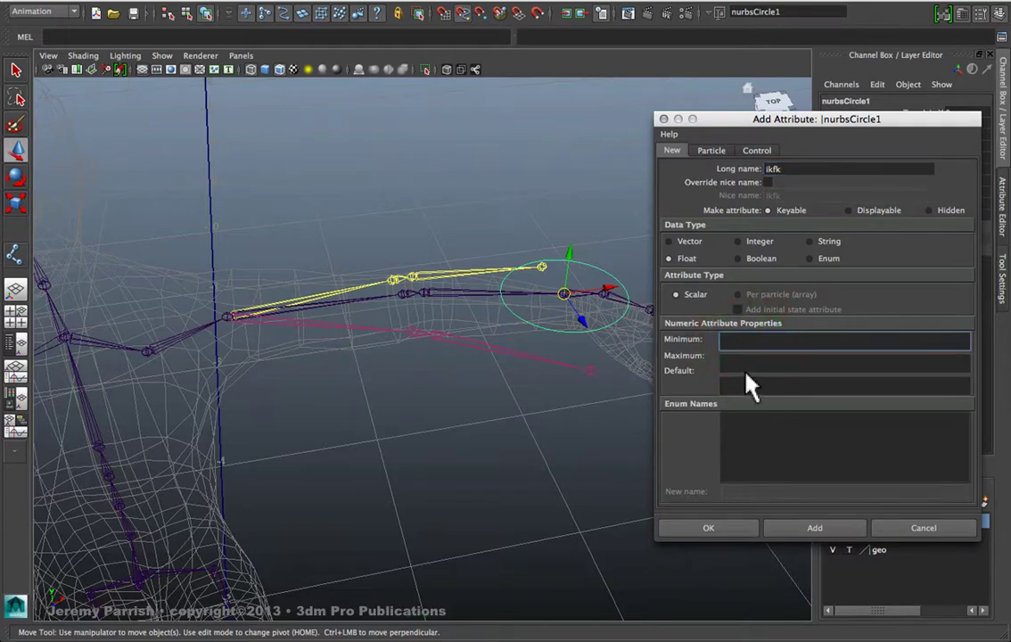
pyautogui.click(740, 360)
pyautogui.write('1')
pyautogui.press('Tab')
pyautogui.click(738, 343)
pyautogui.write('0')
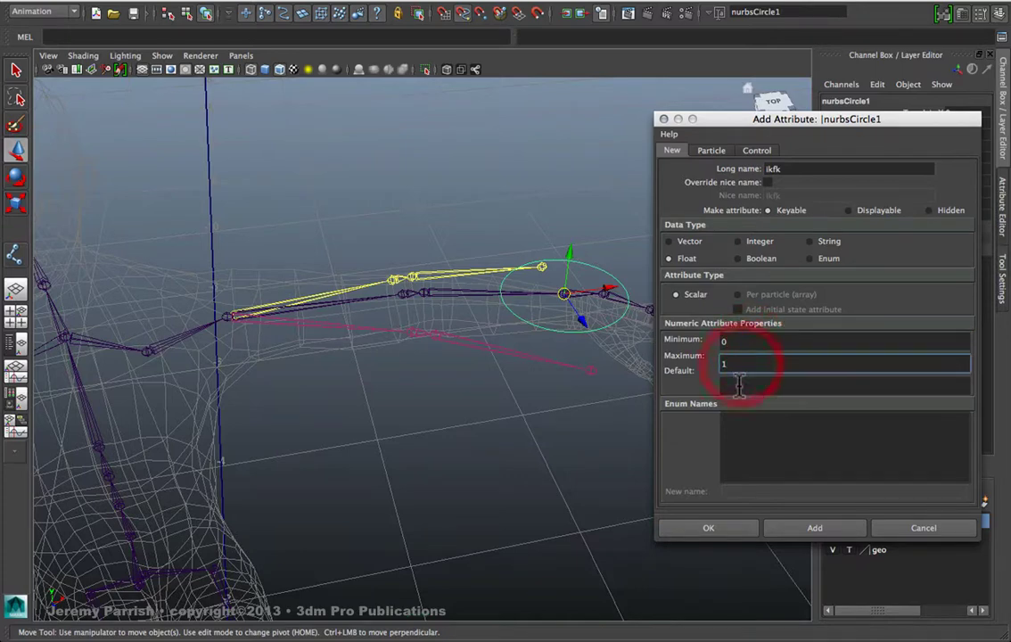
pyautogui.click(737, 385)
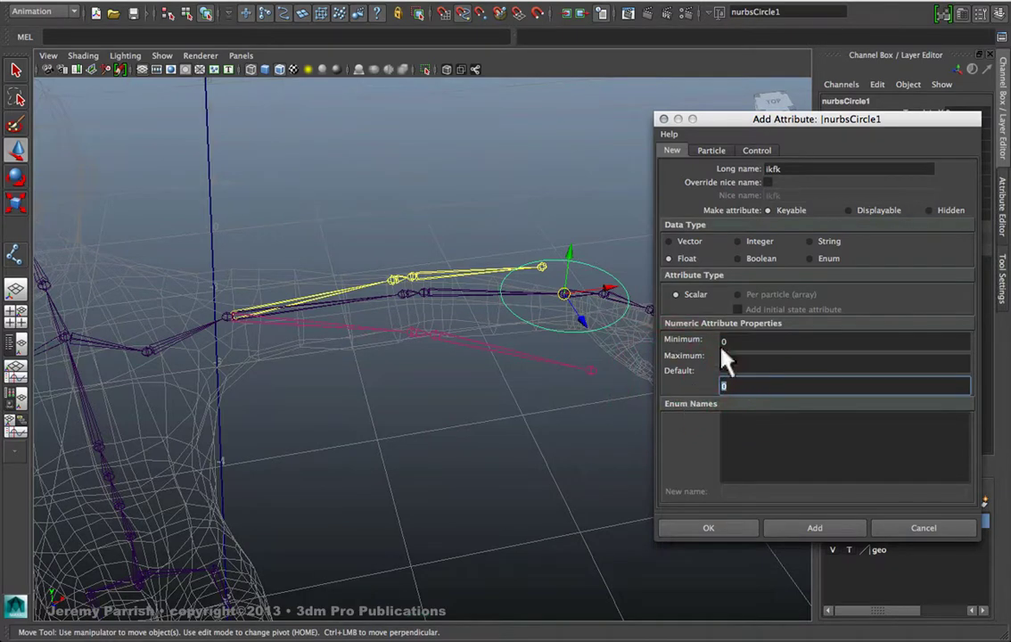
pyautogui.click(790, 530)
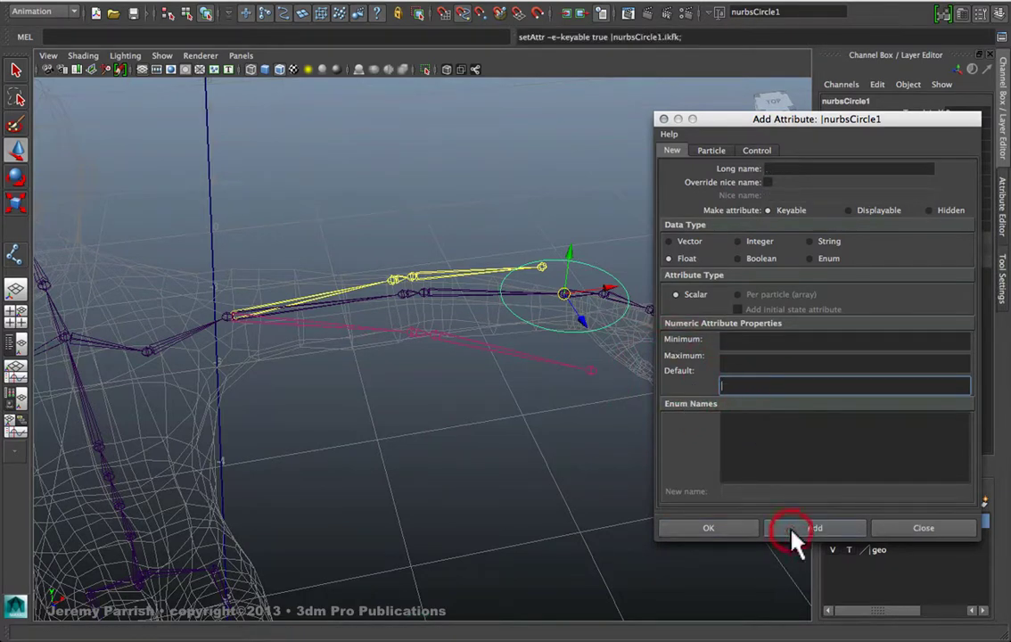
pyautogui.click(914, 530)
# Open the Connection Editor with nurbsCircle1 loaded as outputs and ikfk selected as the source
pyautogui.click(931, 229)
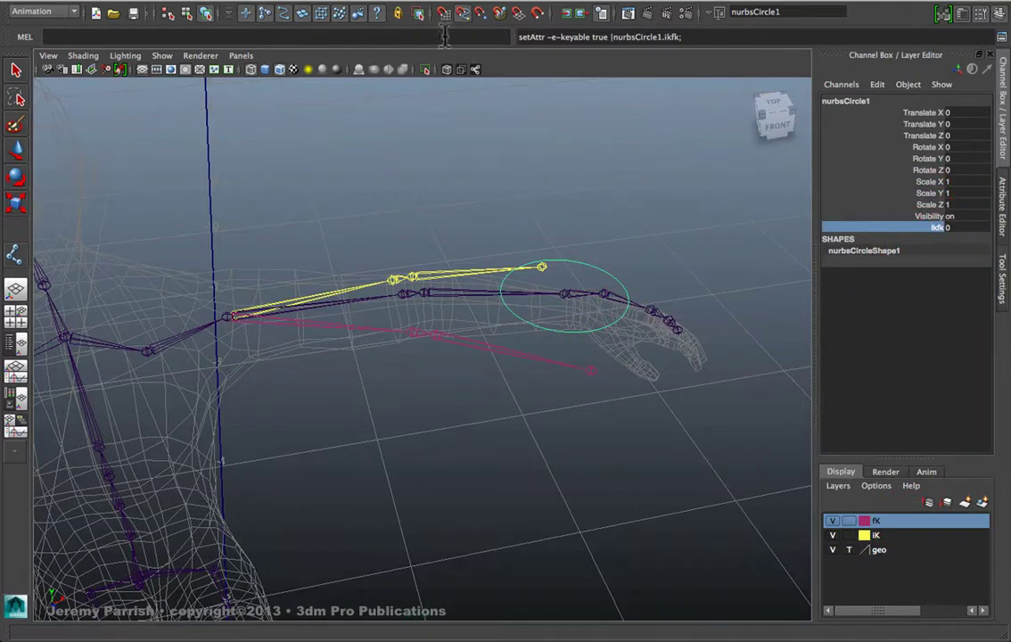
pyautogui.click(294, 1)
pyautogui.moveTo(402, 3)
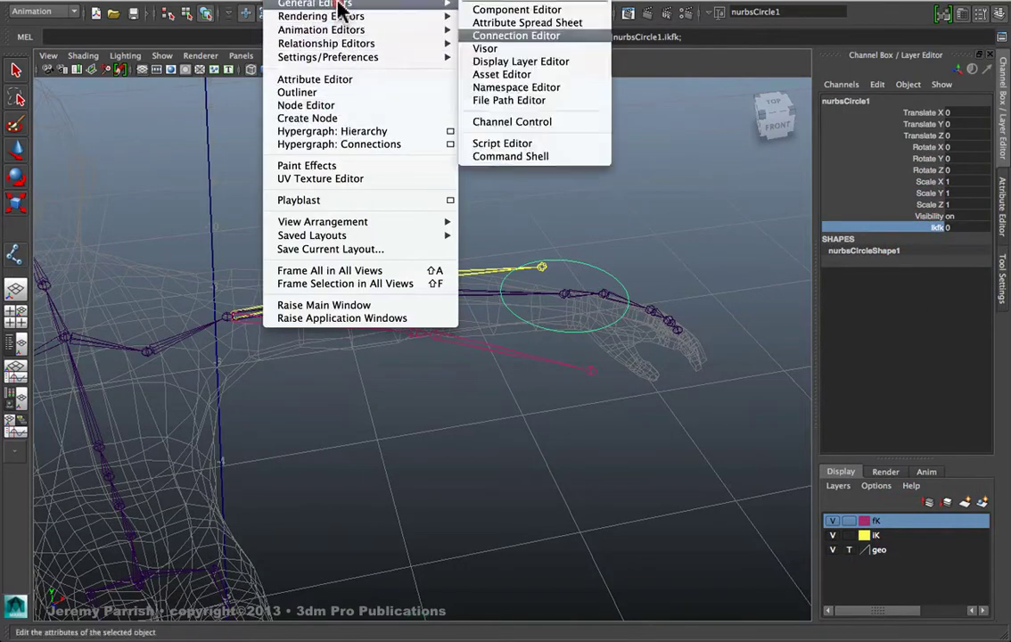
pyautogui.click(516, 33)
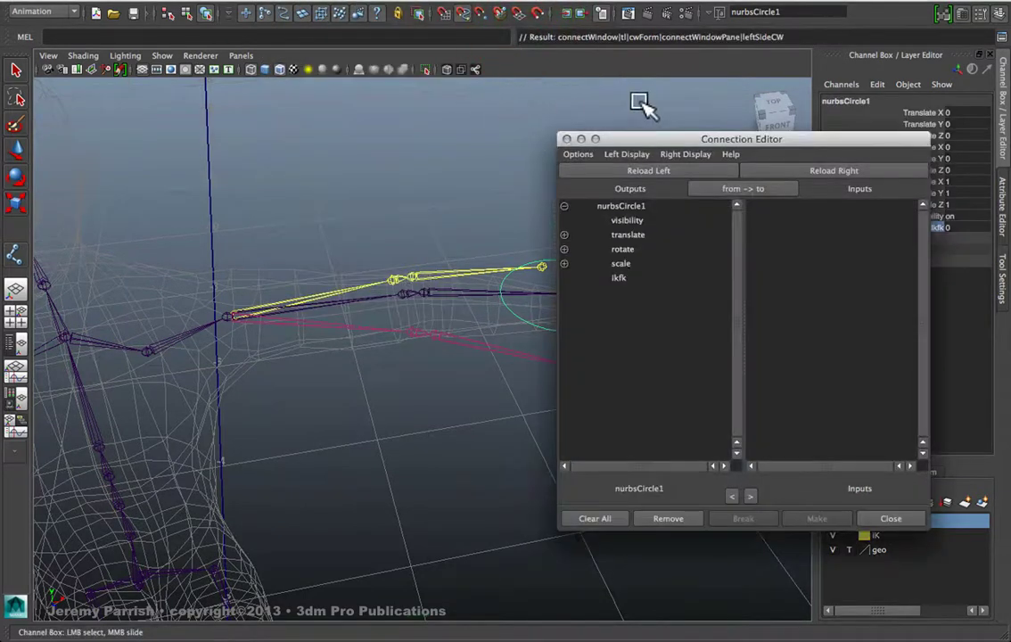
pyautogui.moveTo(661, 134); pyautogui.dragTo(253, 67)
pyautogui.click(234, 105)
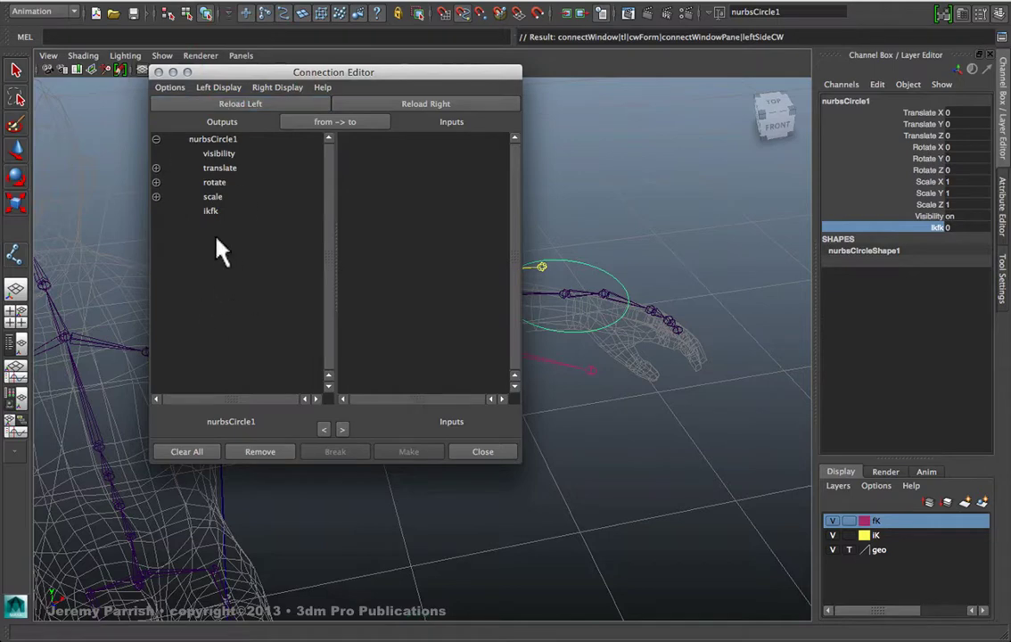
pyautogui.click(212, 212)
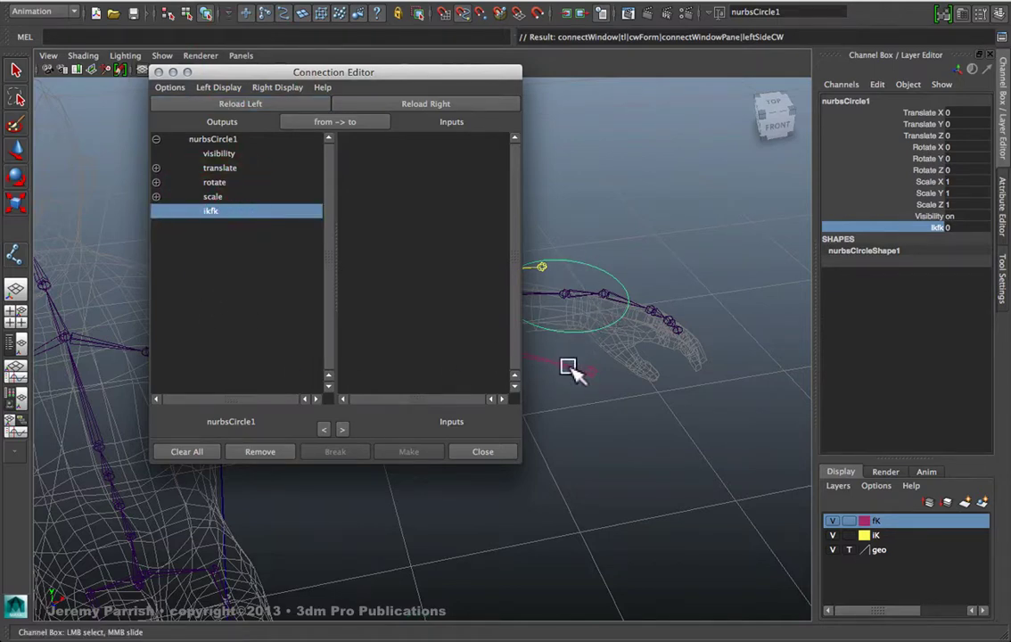
# Open the Hypershade window
pyautogui.click(352, 5)
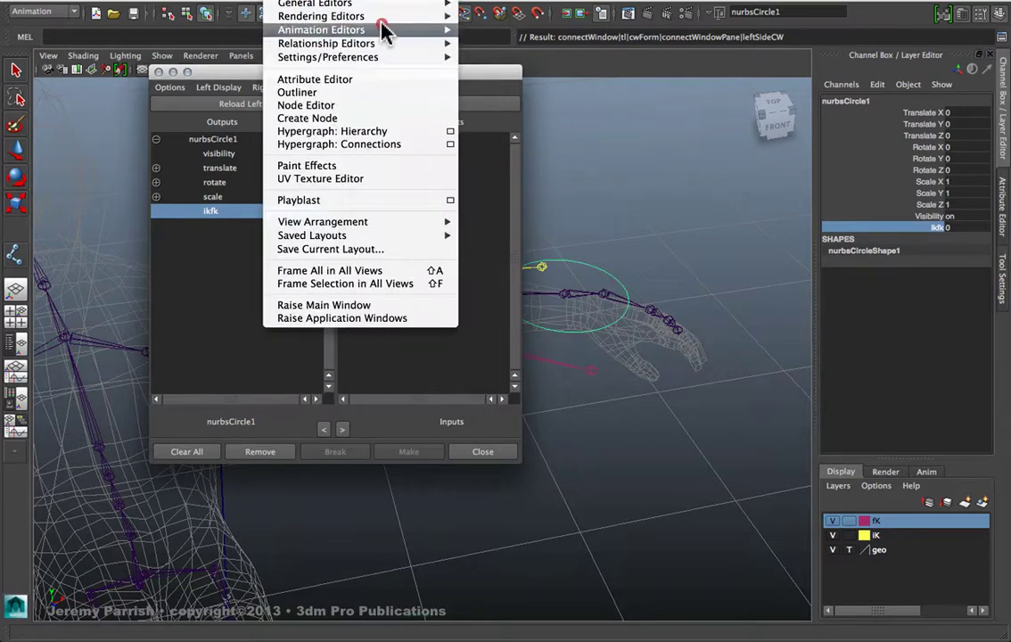
pyautogui.moveTo(406, 17)
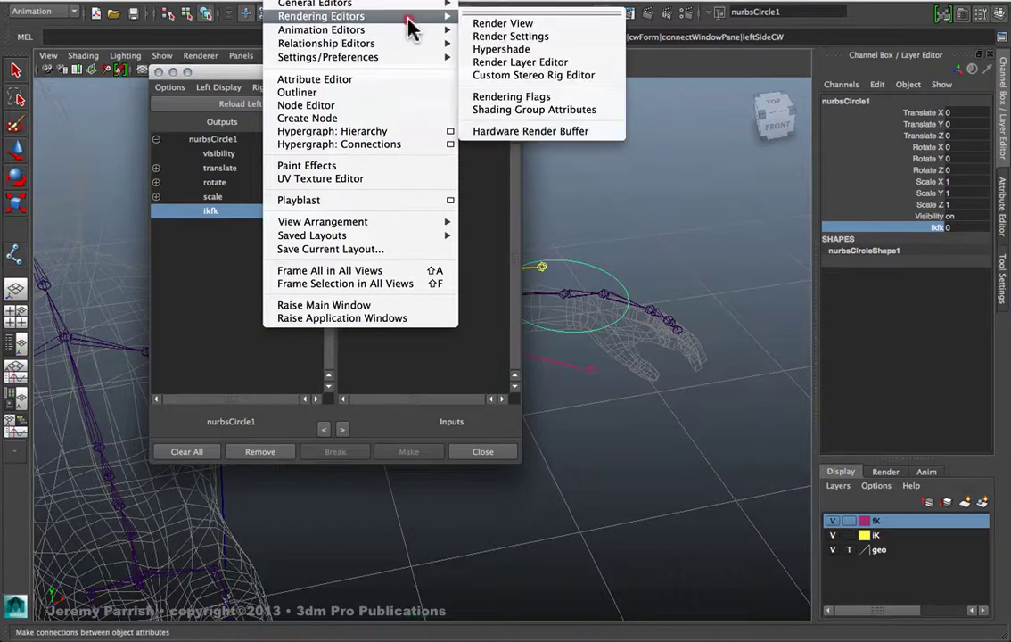
pyautogui.click(515, 50)
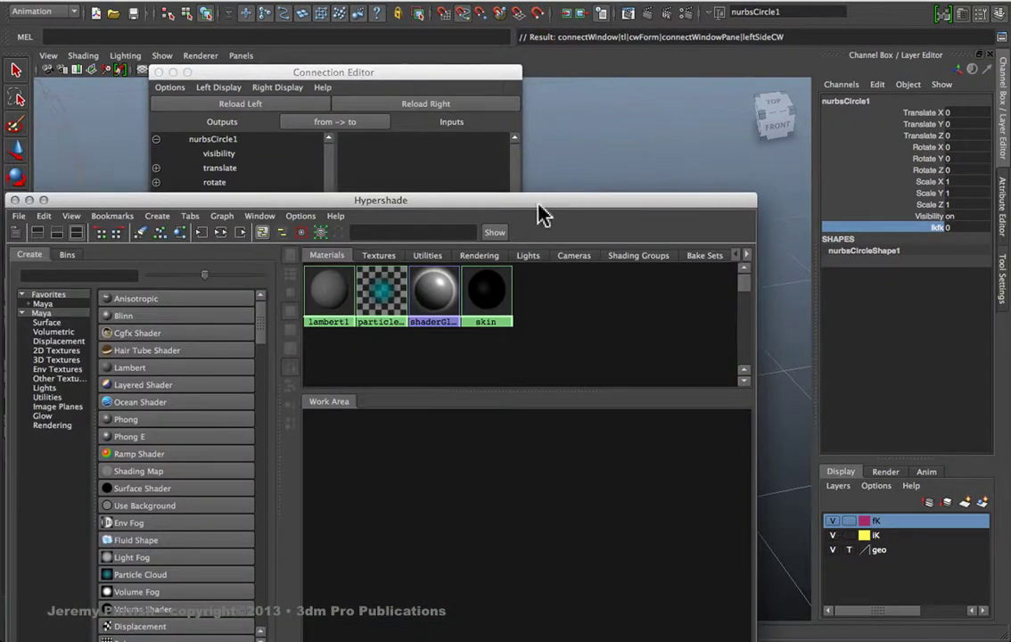
# Select blend_elbow and blend_shoulder in Hypershade Utilities and load them as Connection Editor inputs
pyautogui.moveTo(541, 214); pyautogui.dragTo(725, 207)
pyautogui.moveTo(798, 211); pyautogui.dragTo(902, 191)
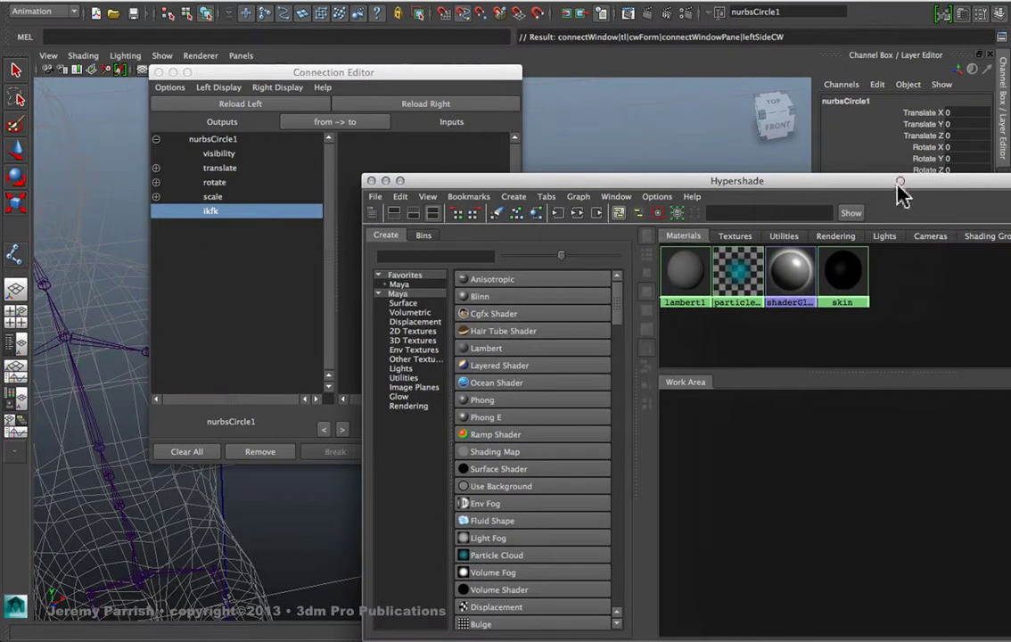
pyautogui.click(782, 236)
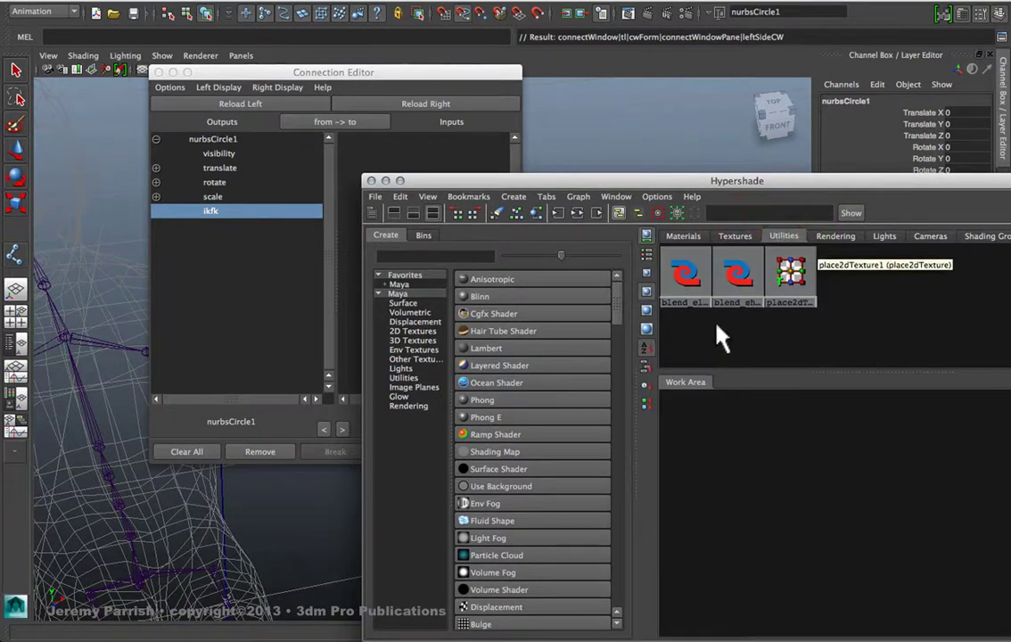
pyautogui.moveTo(751, 272); pyautogui.dragTo(729, 262)
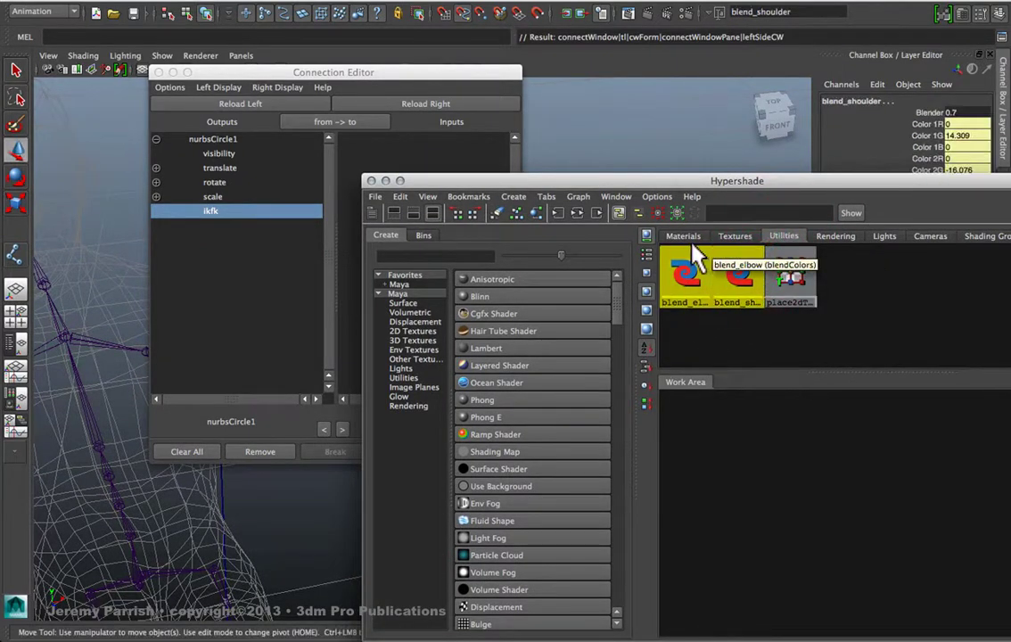
pyautogui.moveTo(645, 182); pyautogui.dragTo(647, 276)
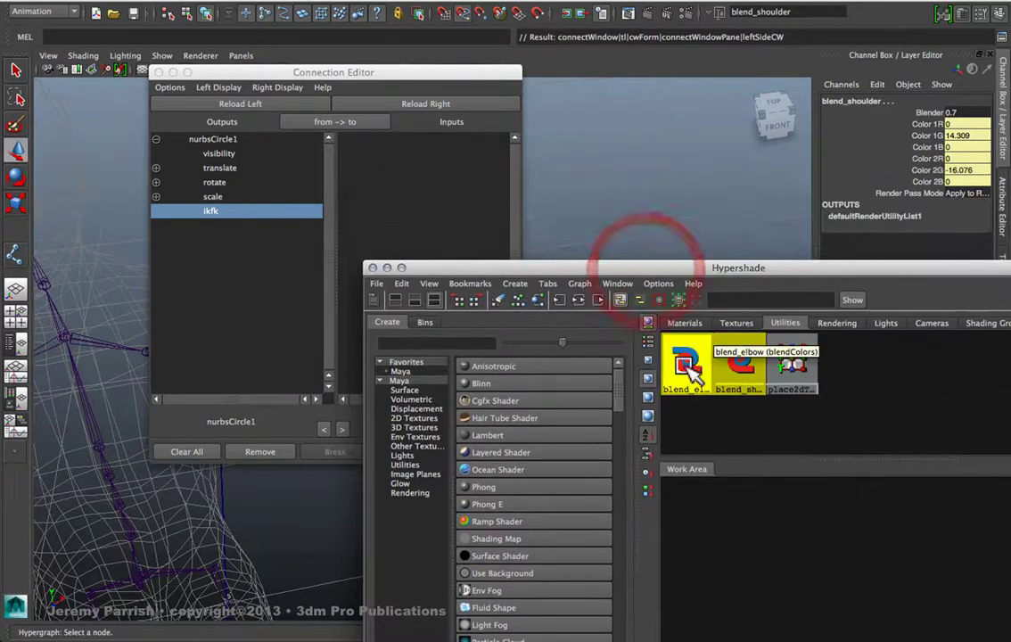
pyautogui.click(415, 106)
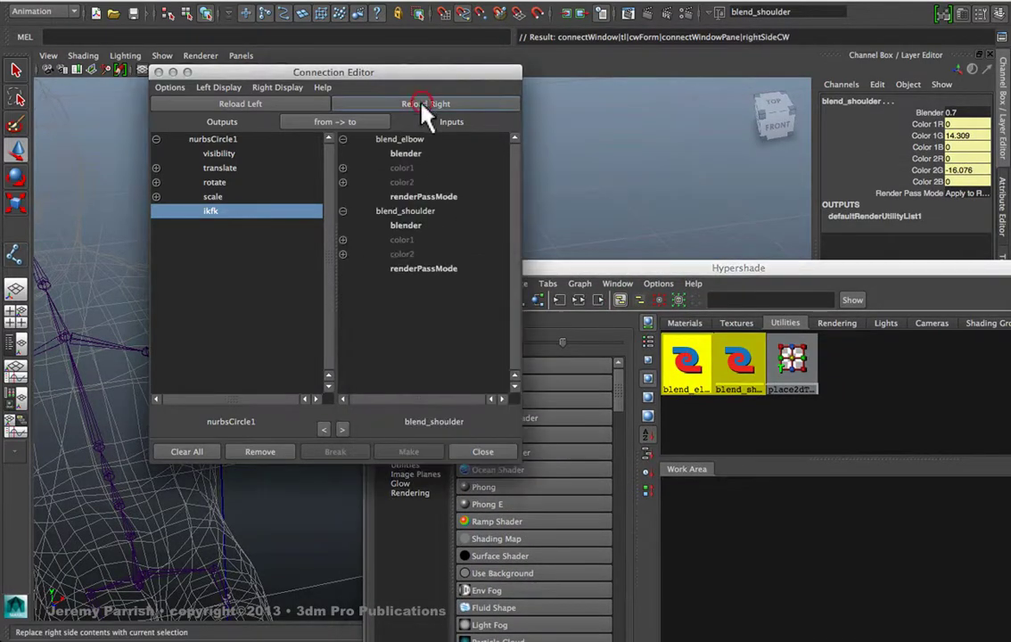
# Connect ikfk to the blender attribute of blend_elbow and blend_shoulder, then close the Connection Editor
pyautogui.moveTo(454, 78); pyautogui.dragTo(500, 84)
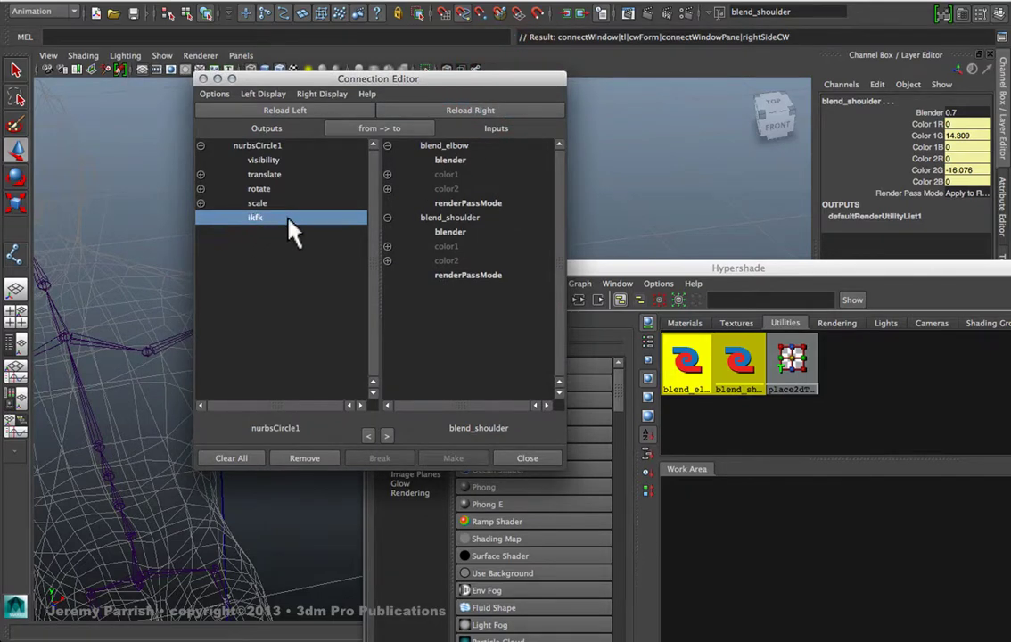
pyautogui.click(450, 159)
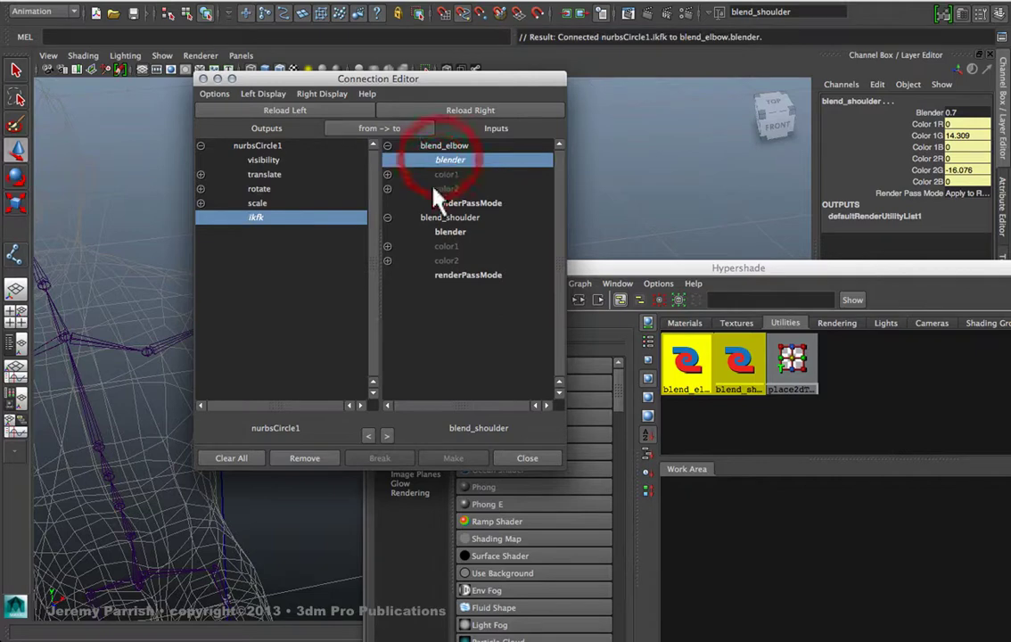
pyautogui.click(450, 232)
pyautogui.click(524, 459)
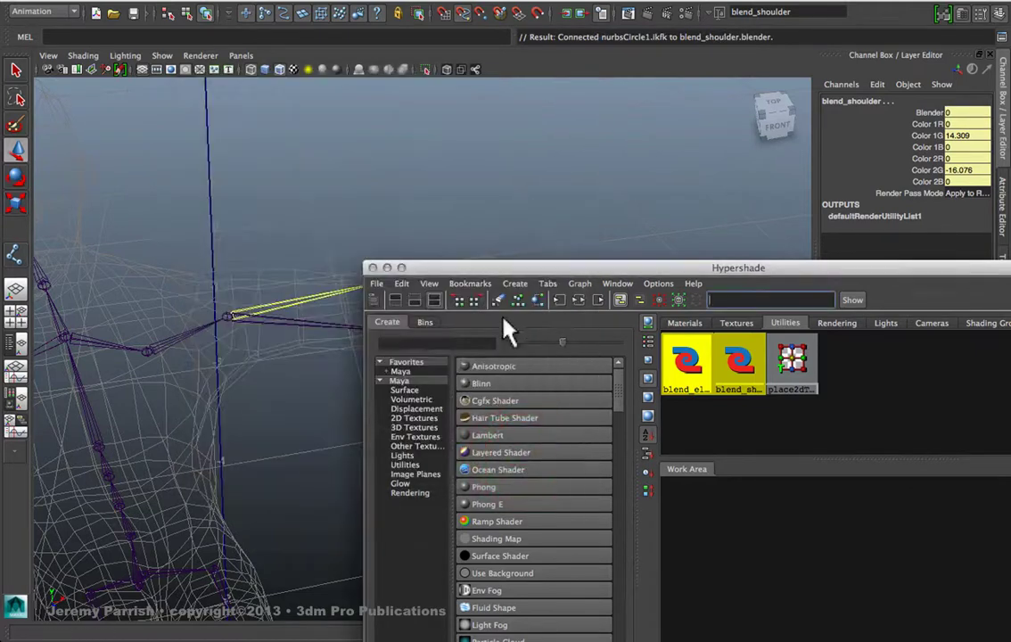
# Select nurbsCircle1 and slide ikfk from 1 (FK pose) back to 0 (IK pose)
pyautogui.click(374, 268)
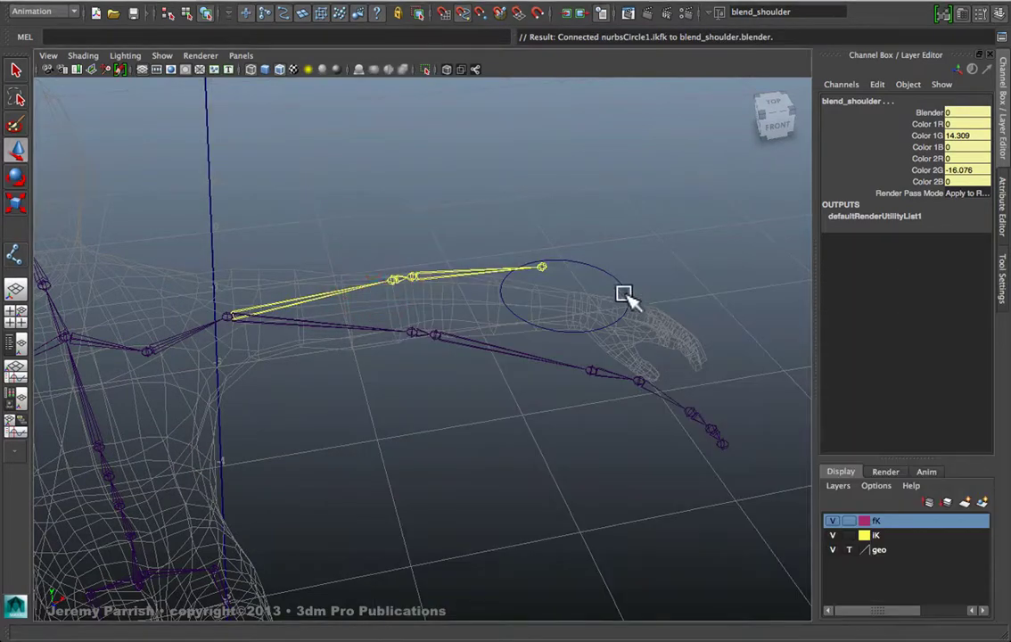
pyautogui.click(658, 319)
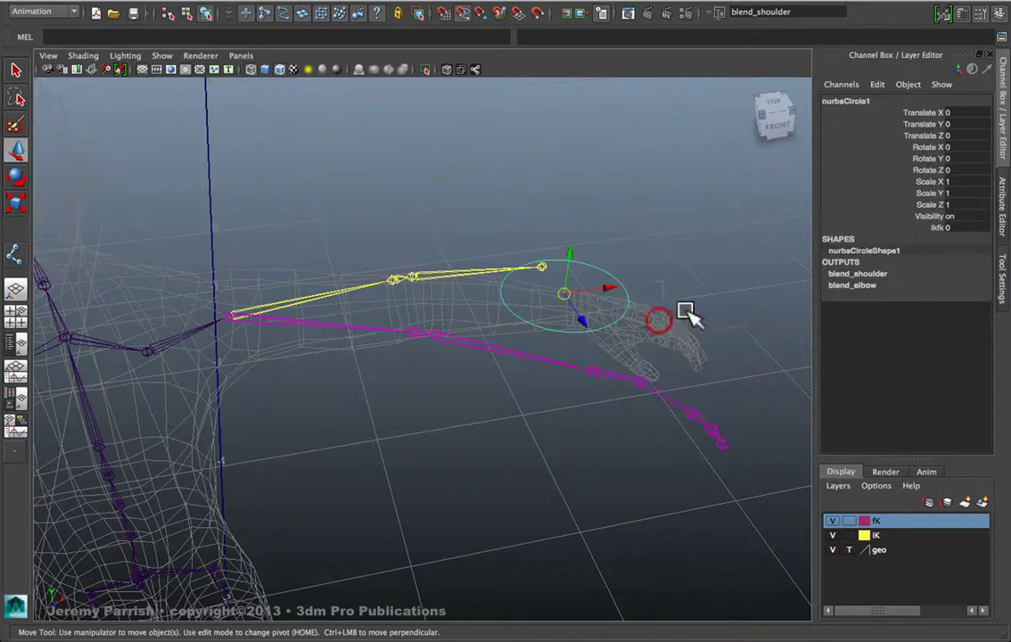
pyautogui.click(918, 229)
pyautogui.moveTo(470, 224)
pyautogui.mouseDown(button='middle')
pyautogui.moveTo(449, 217)
pyautogui.moveTo(479, 226)
pyautogui.moveTo(461, 217)
pyautogui.mouseUp(button='middle')
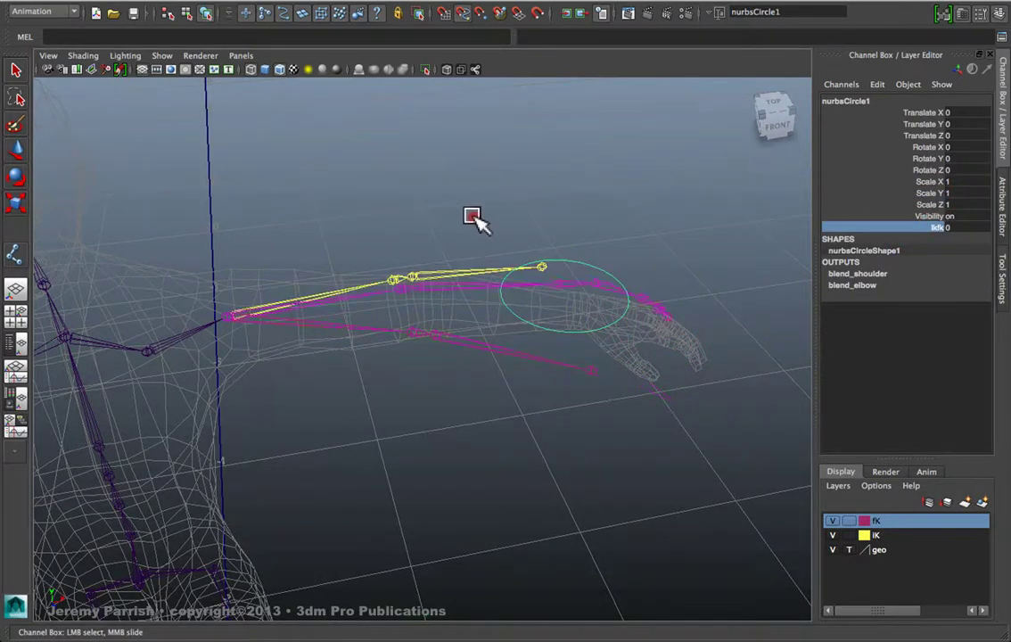
pyautogui.moveTo(471, 216); pyautogui.dragTo(464, 217, button='middle')
pyautogui.keyDown('alt'); pyautogui.moveTo(406, 233); pyautogui.dragTo(234, 199, button='middle'); pyautogui.keyUp('alt')
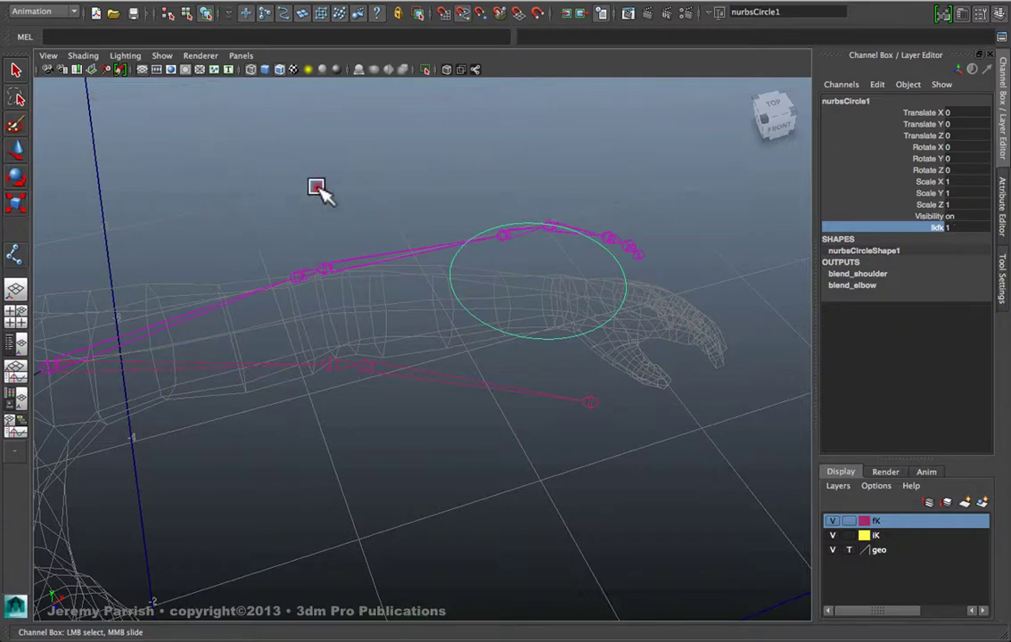
pyautogui.moveTo(310, 187); pyautogui.dragTo(392, 230, button='middle')
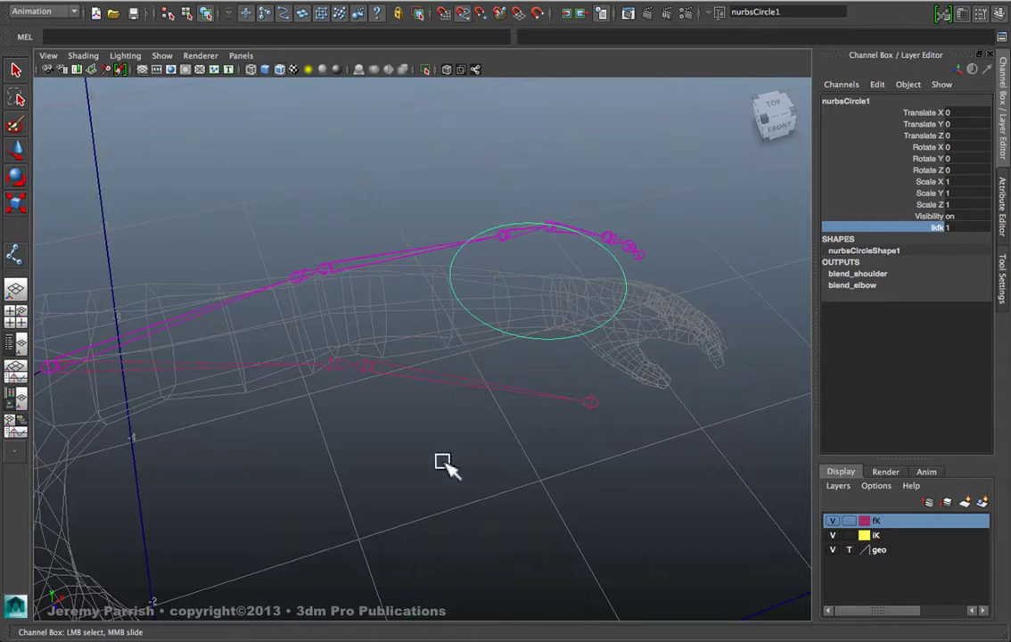
pyautogui.keyDown('alt'); pyautogui.moveTo(404, 413); pyautogui.dragTo(443, 401); pyautogui.keyUp('alt')
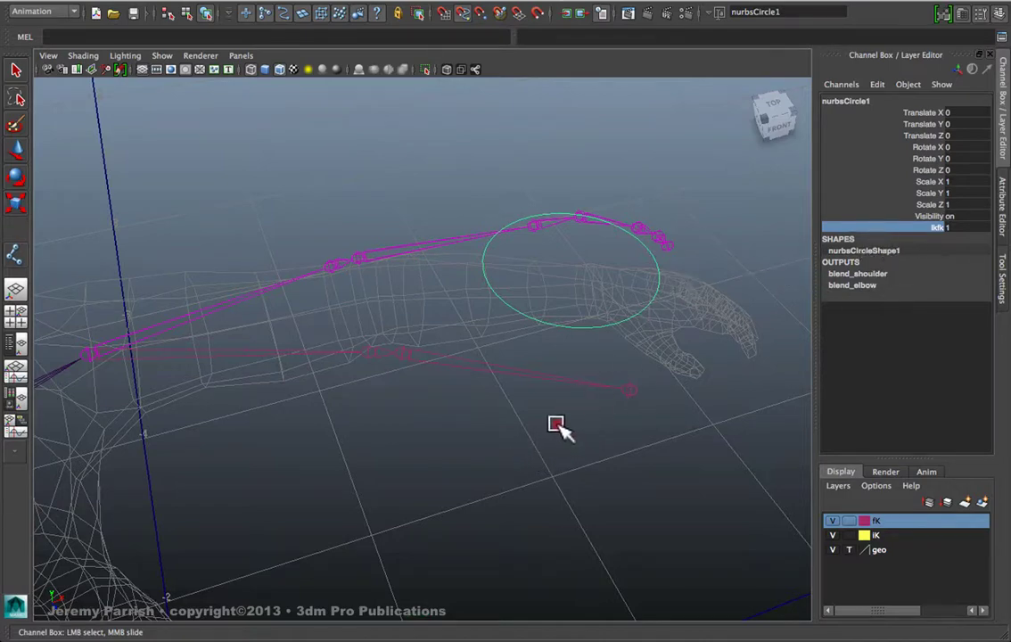
pyautogui.moveTo(564, 428); pyautogui.dragTo(556, 426, button='middle')
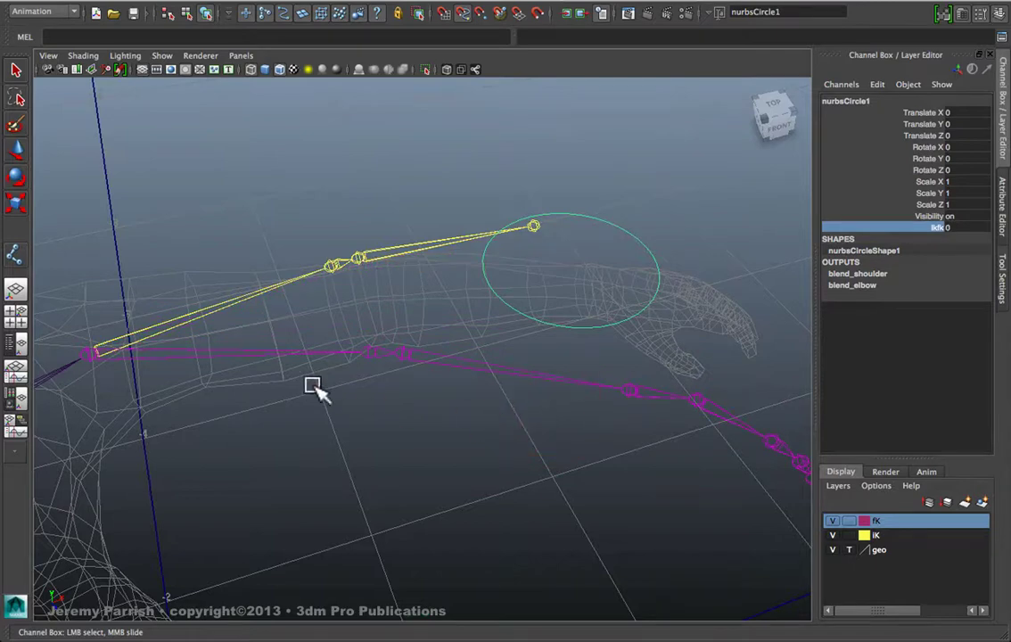